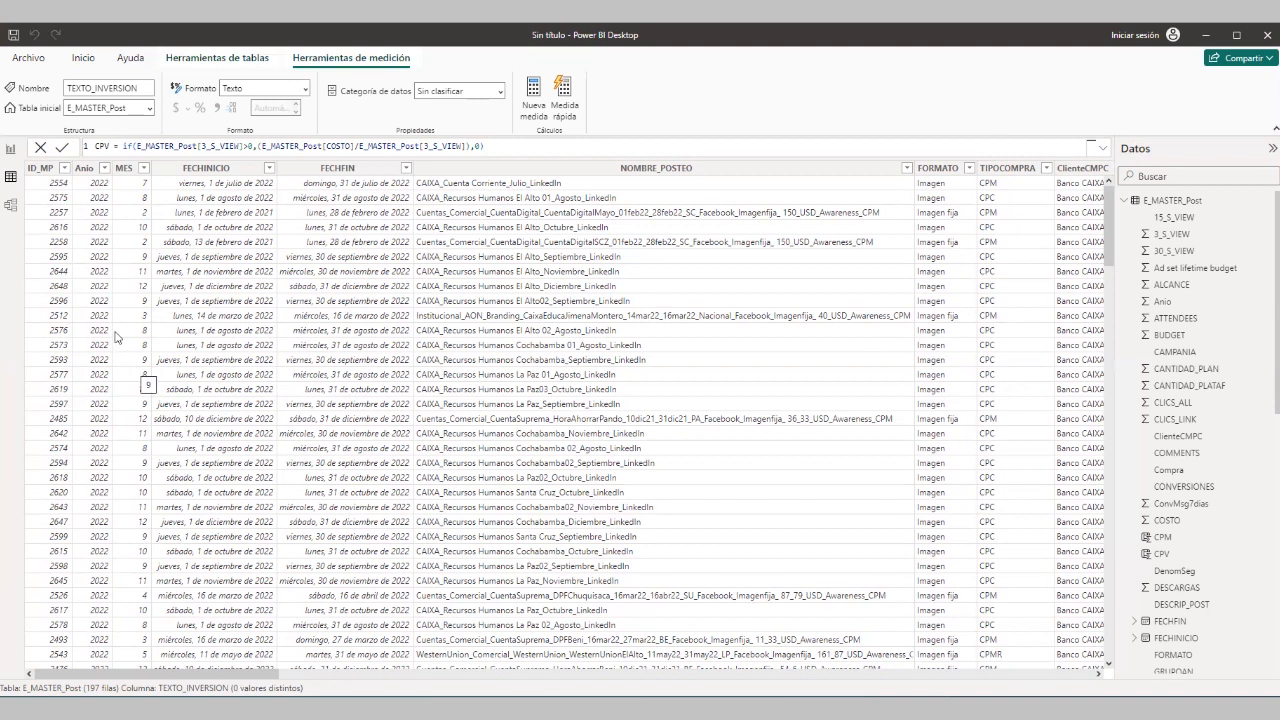
# Switch from the table data to the report page
pyautogui.click(10, 149)
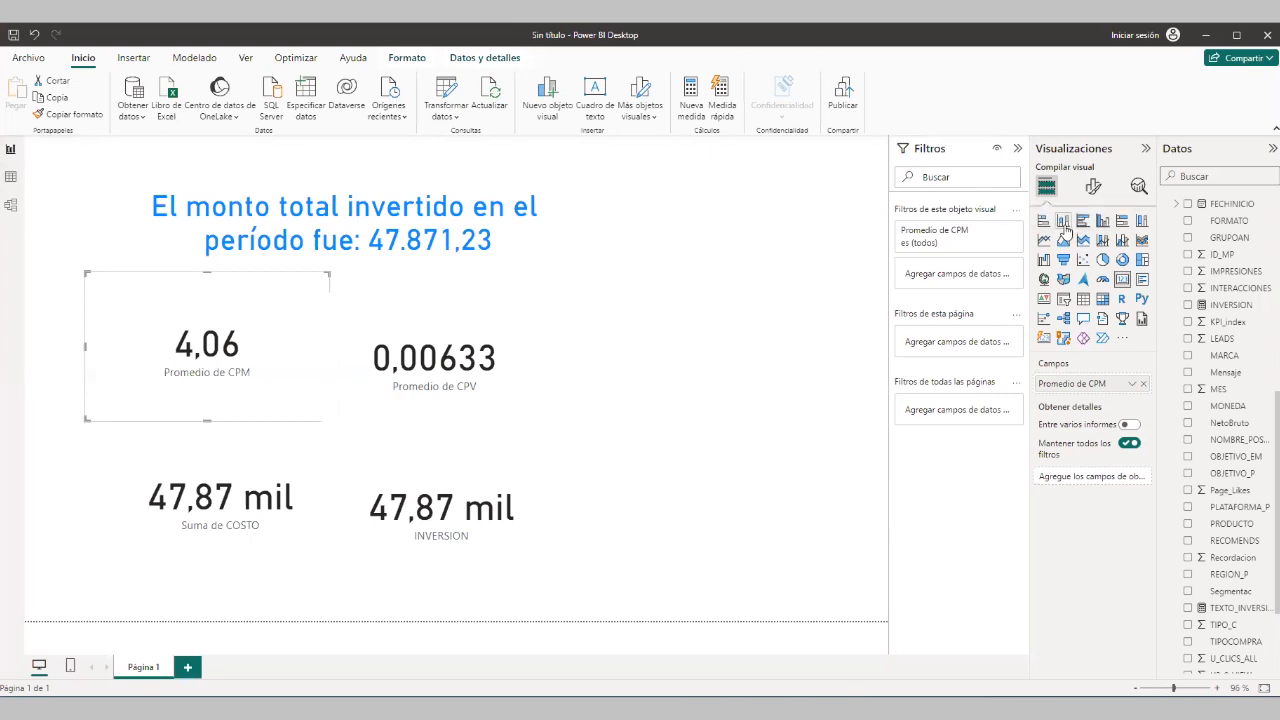
pyautogui.click(1064, 225)
pyautogui.moveTo(320, 367); pyautogui.dragTo(802, 325)
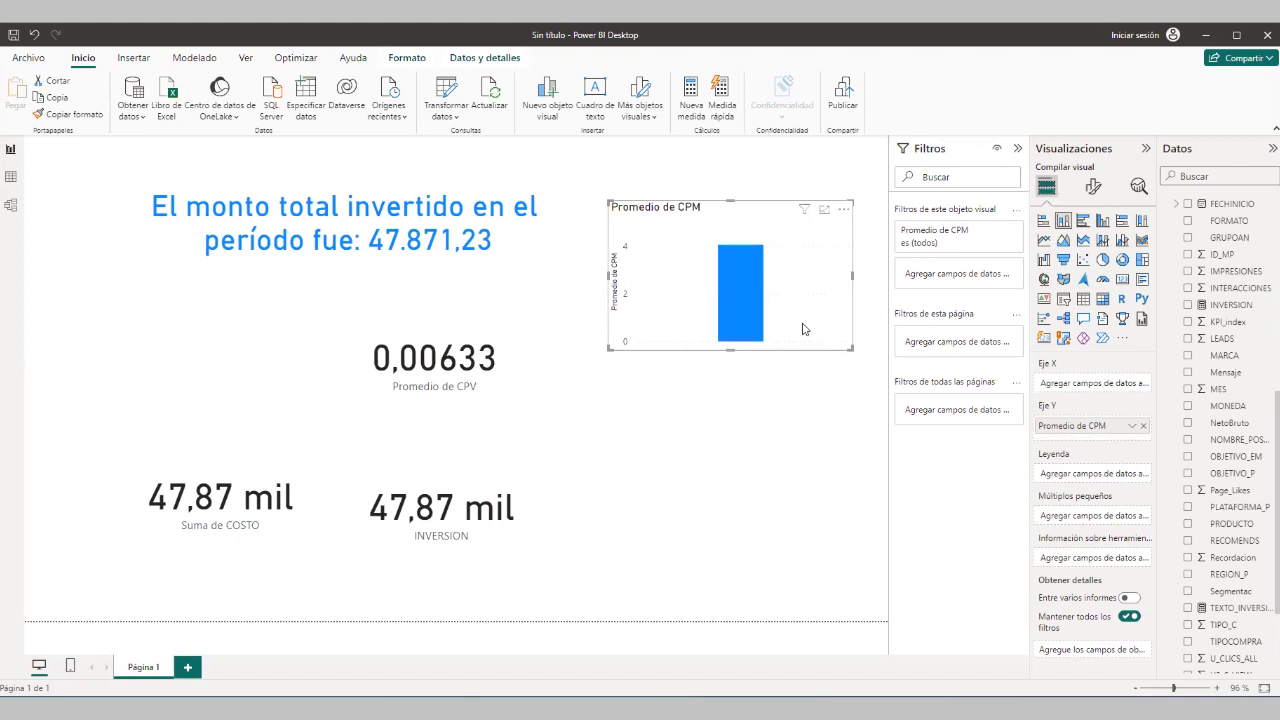
pyautogui.hotkey('ctrl', 'z')
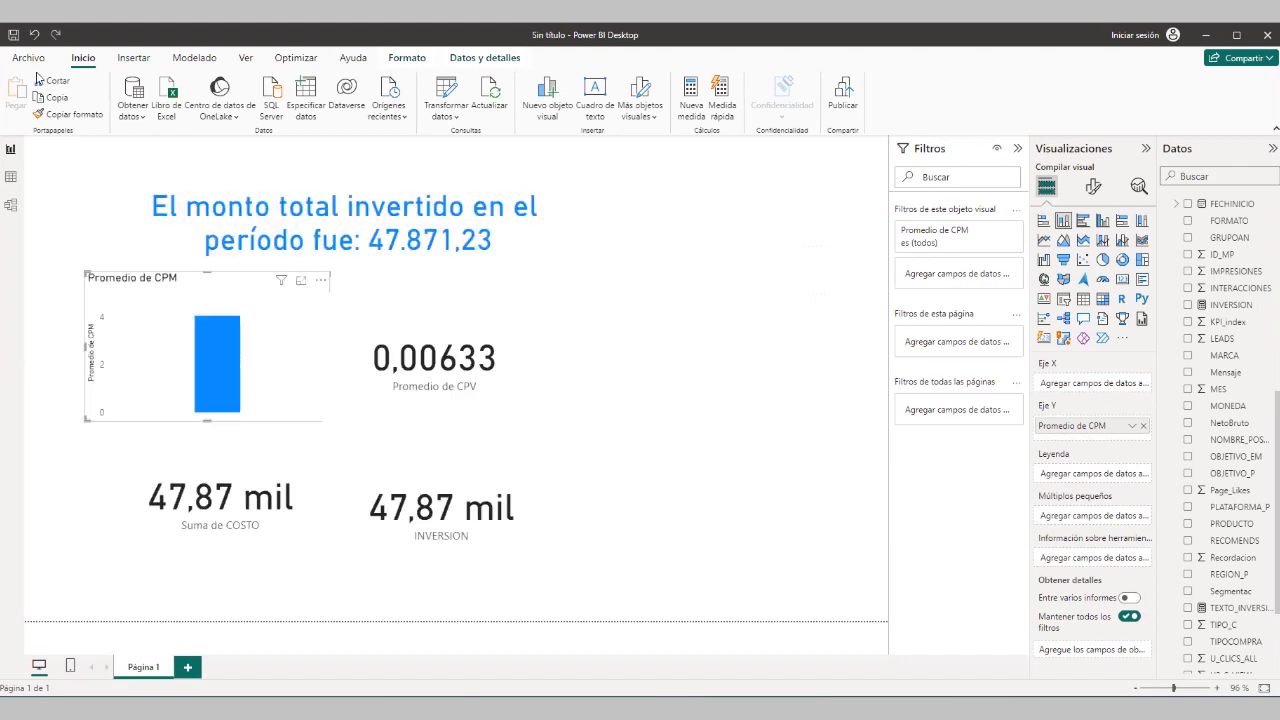
pyautogui.click(34, 34)
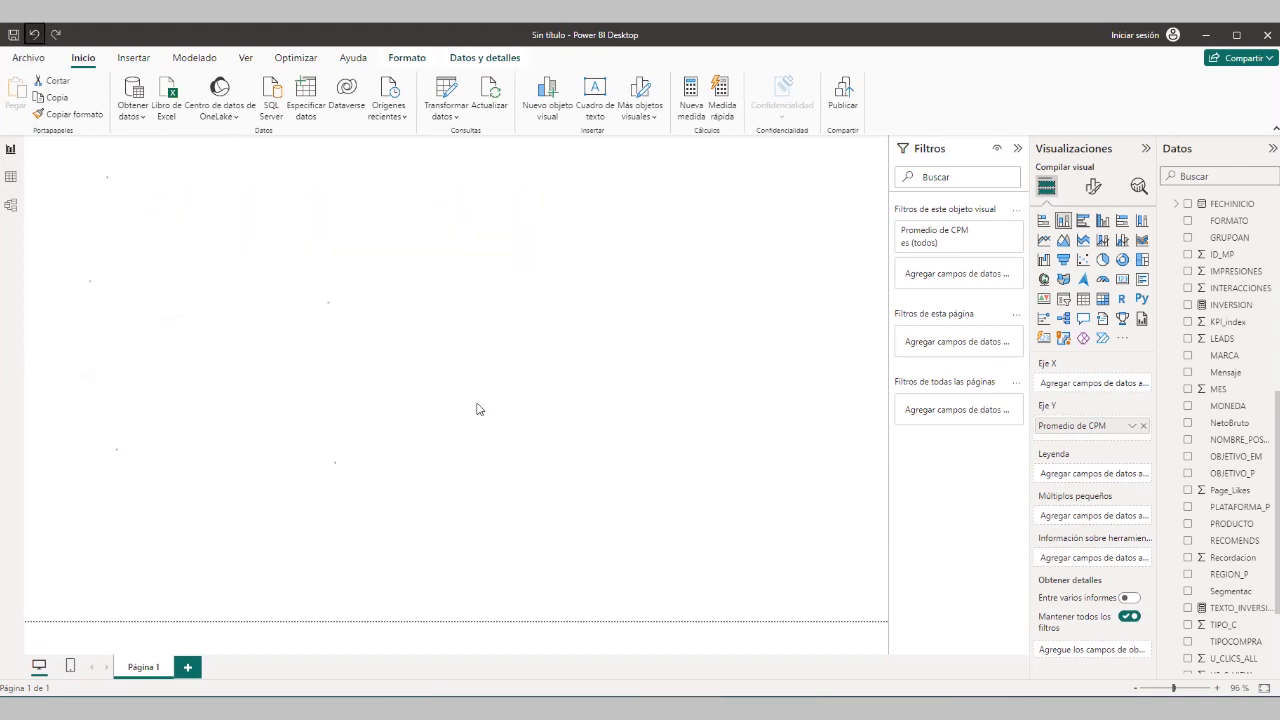
# Insert an empty stacked column chart as a new visual and place it beside the total investment text
pyautogui.click(689, 392)
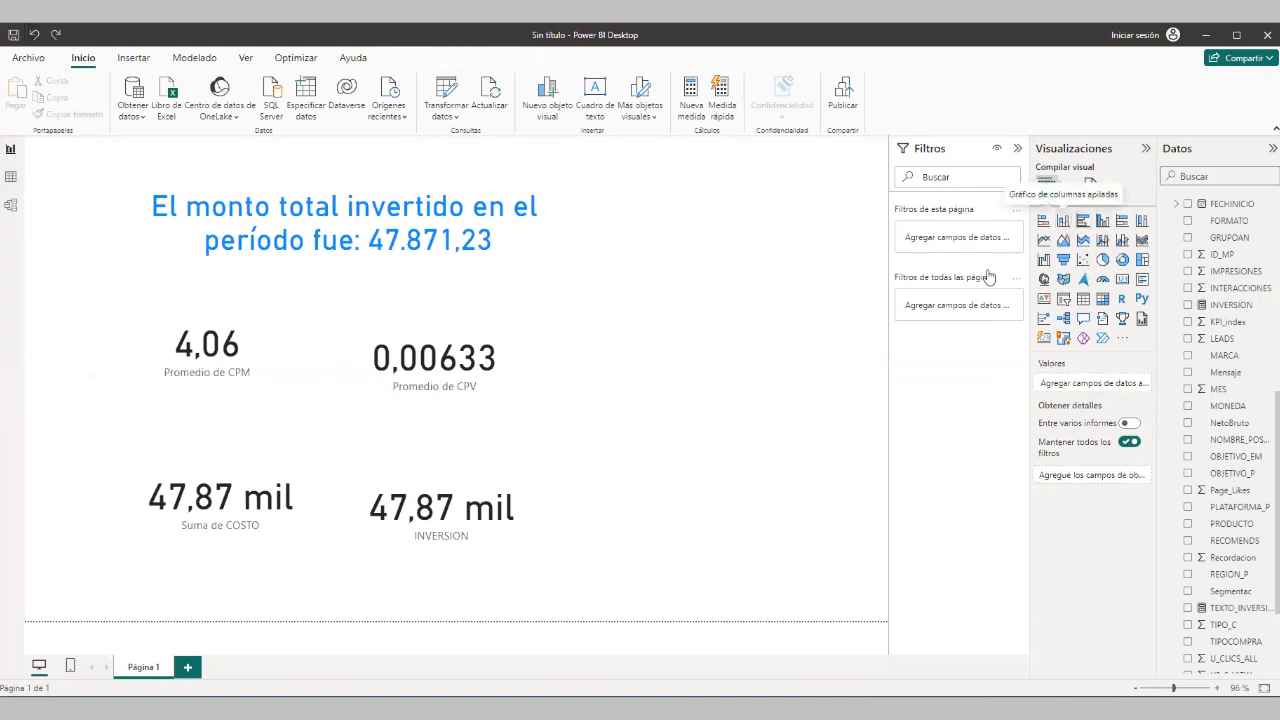
pyautogui.hotkey('ctrl', 'y')
pyautogui.moveTo(745, 268); pyautogui.dragTo(788, 335)
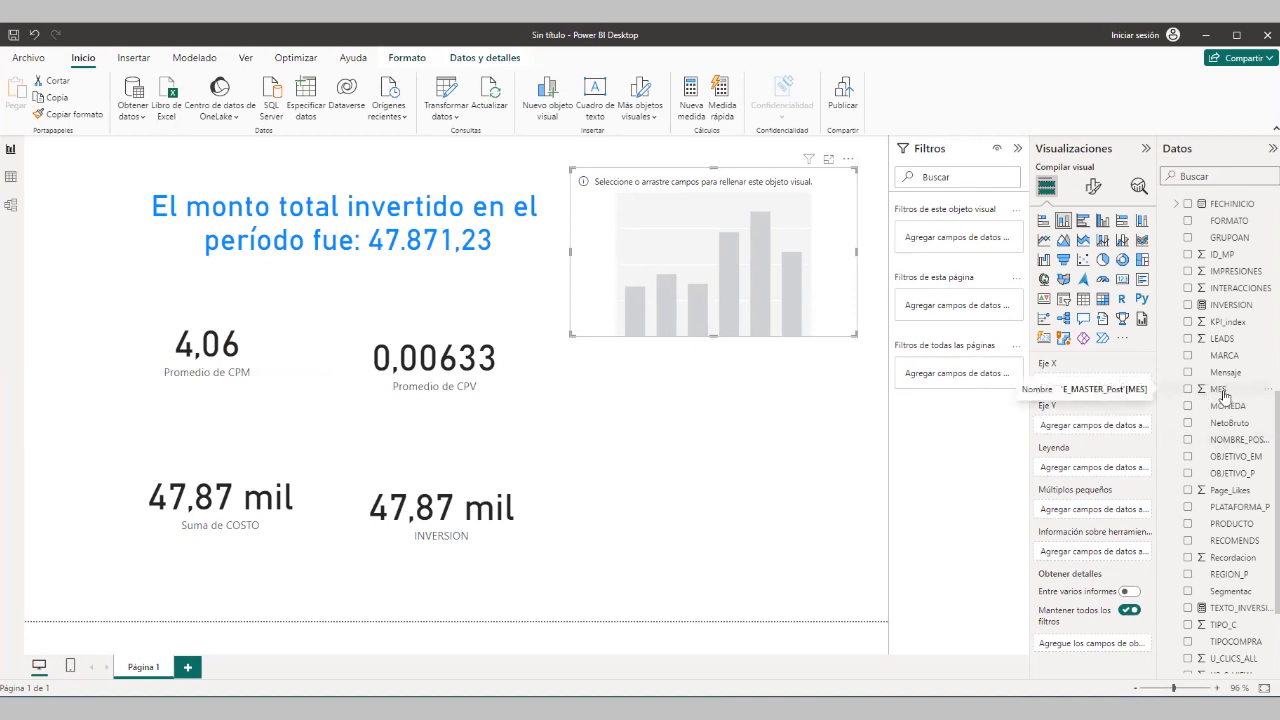
# Assign MES to the new column chart's X axis and CPM to its Y axis
pyautogui.moveTo(1133, 390); pyautogui.dragTo(1101, 381)
pyautogui.moveTo(1101, 381); pyautogui.dragTo(1114, 387)
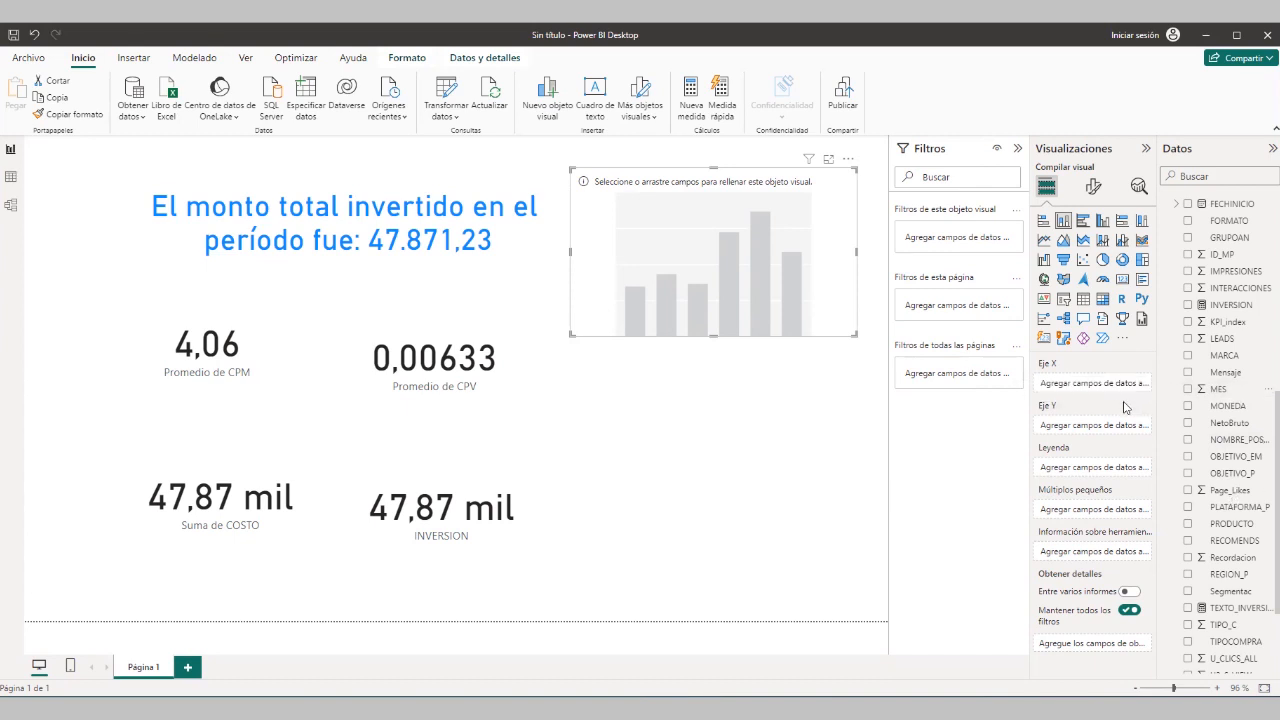
pyautogui.moveTo(1227, 393); pyautogui.dragTo(1101, 389)
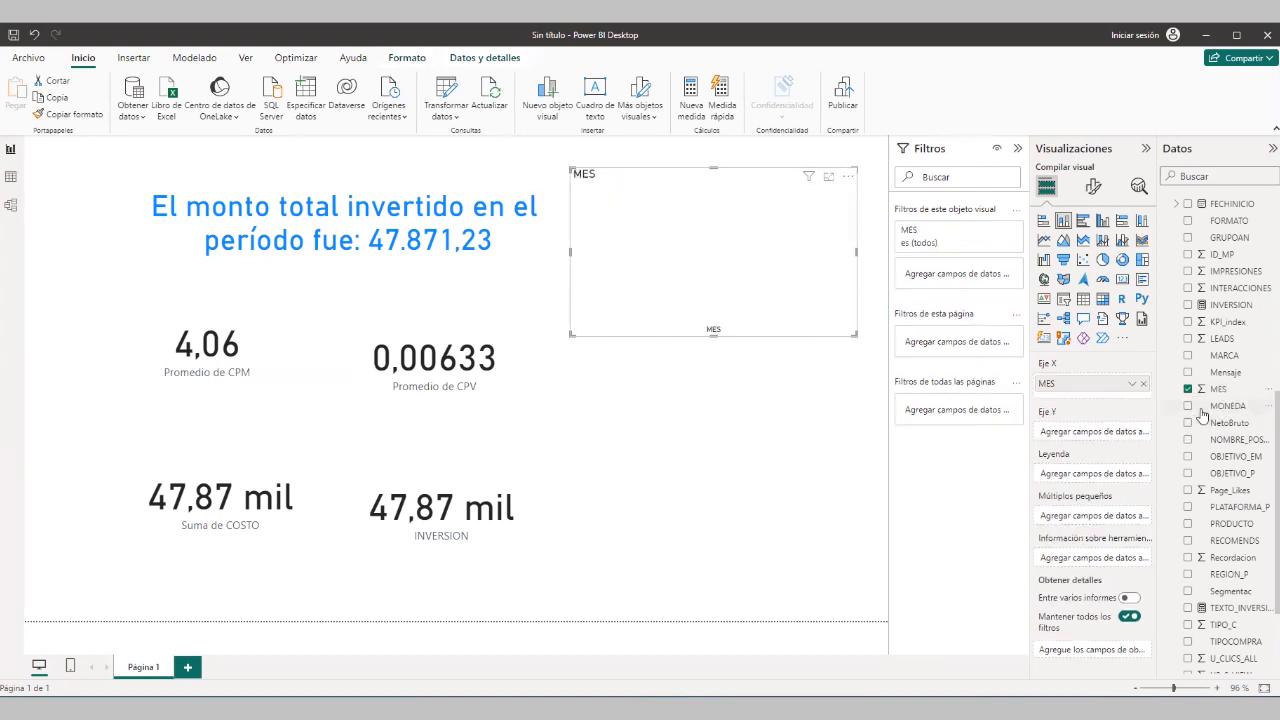
pyautogui.scroll(-3, 1240, 435)
pyautogui.scroll(10, 1238, 440)
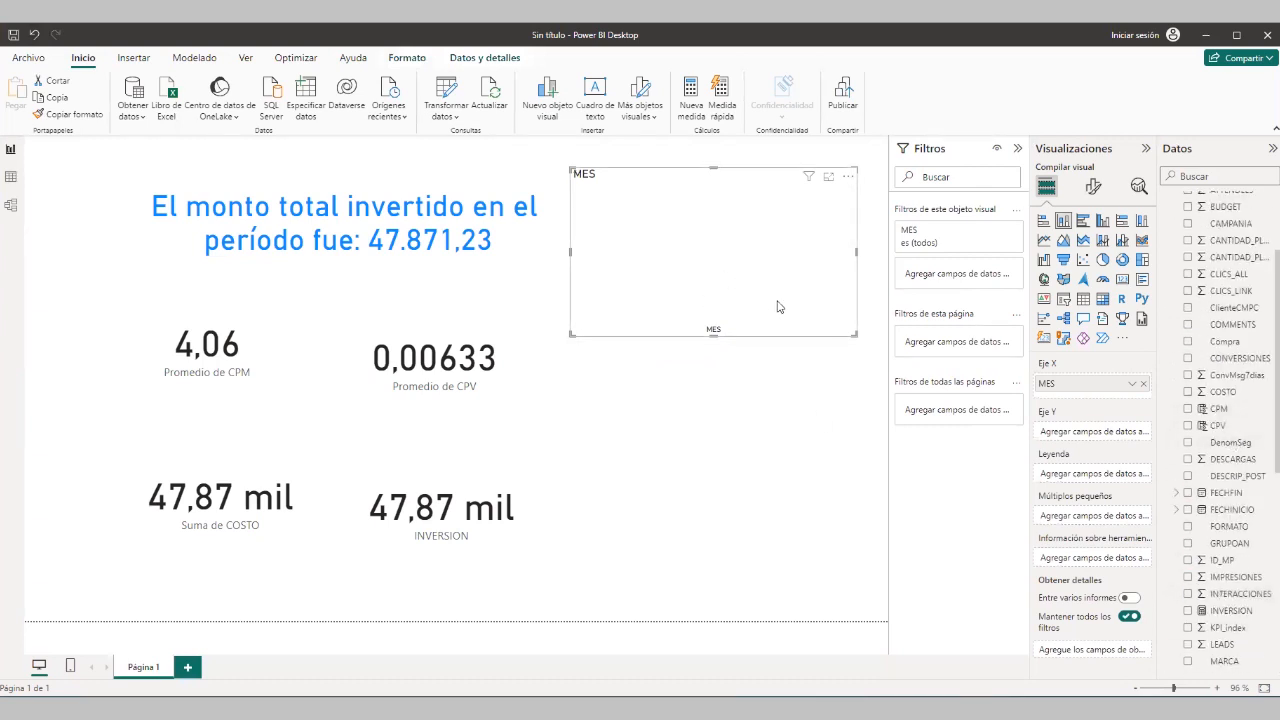
pyautogui.moveTo(1220, 409); pyautogui.dragTo(1088, 428)
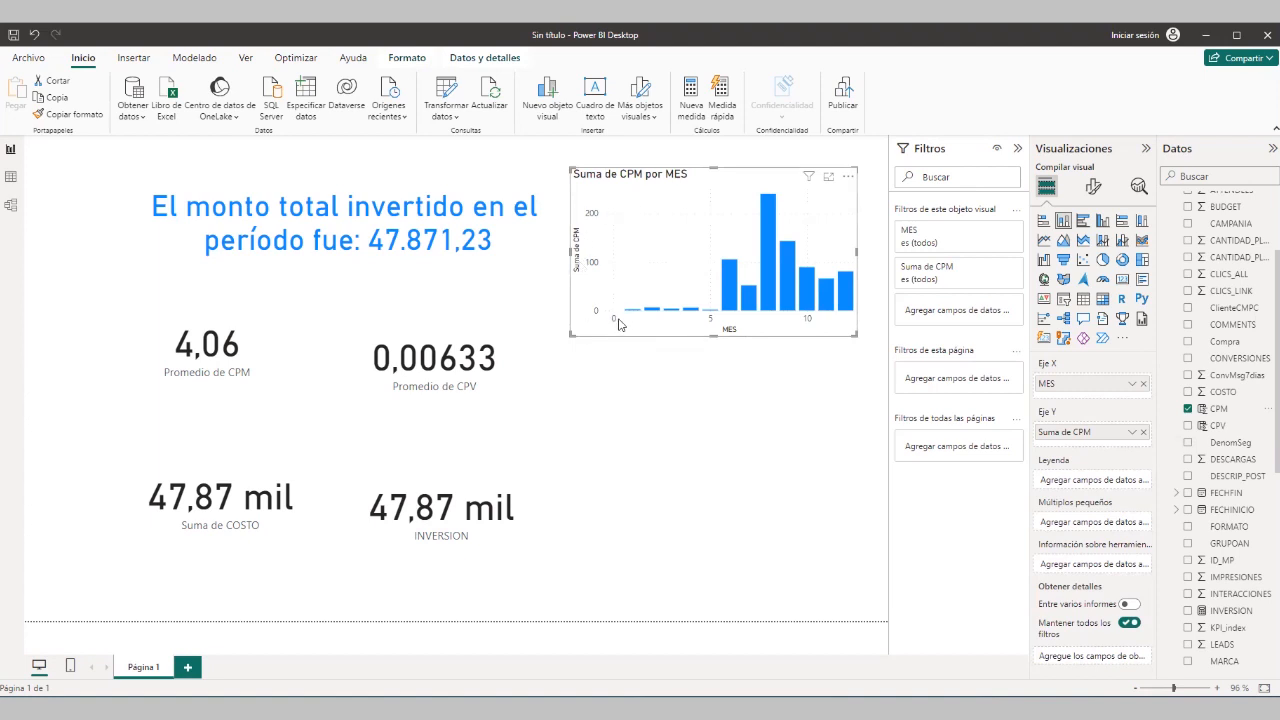
# Change the aggregation of CPM on the column chart's Y axis to Promedio
pyautogui.click(806, 343)
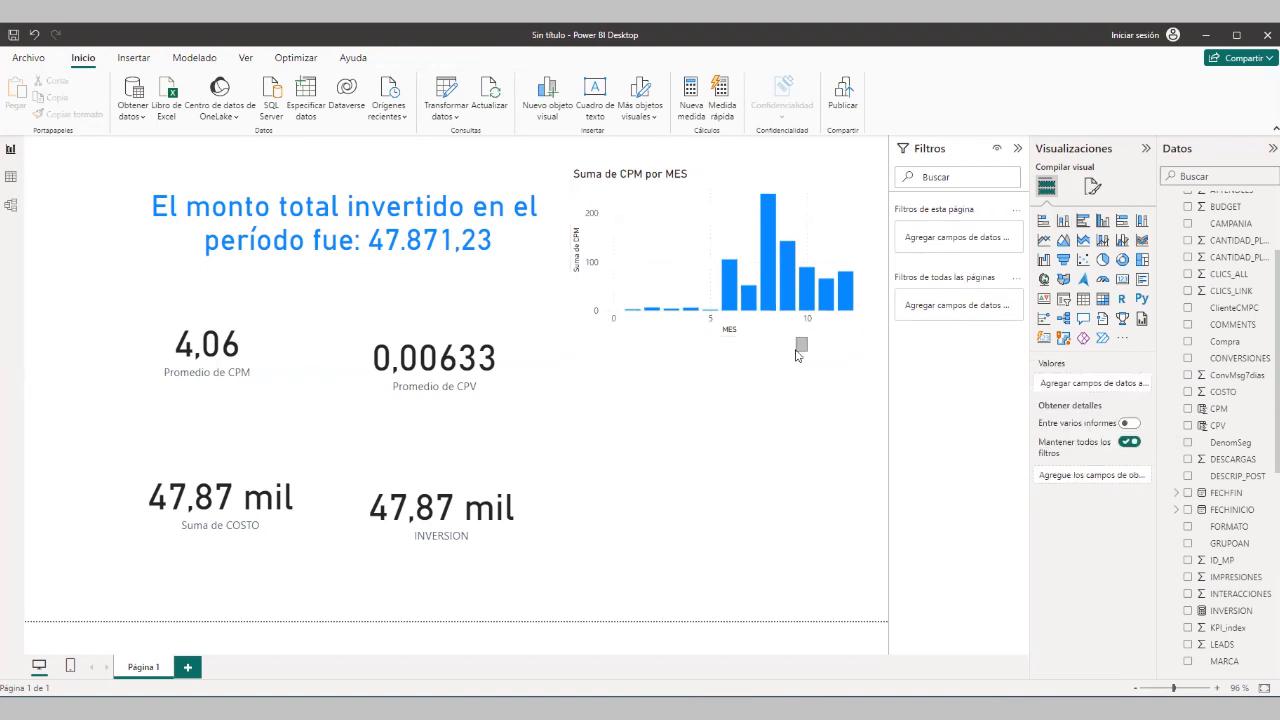
pyautogui.click(785, 337)
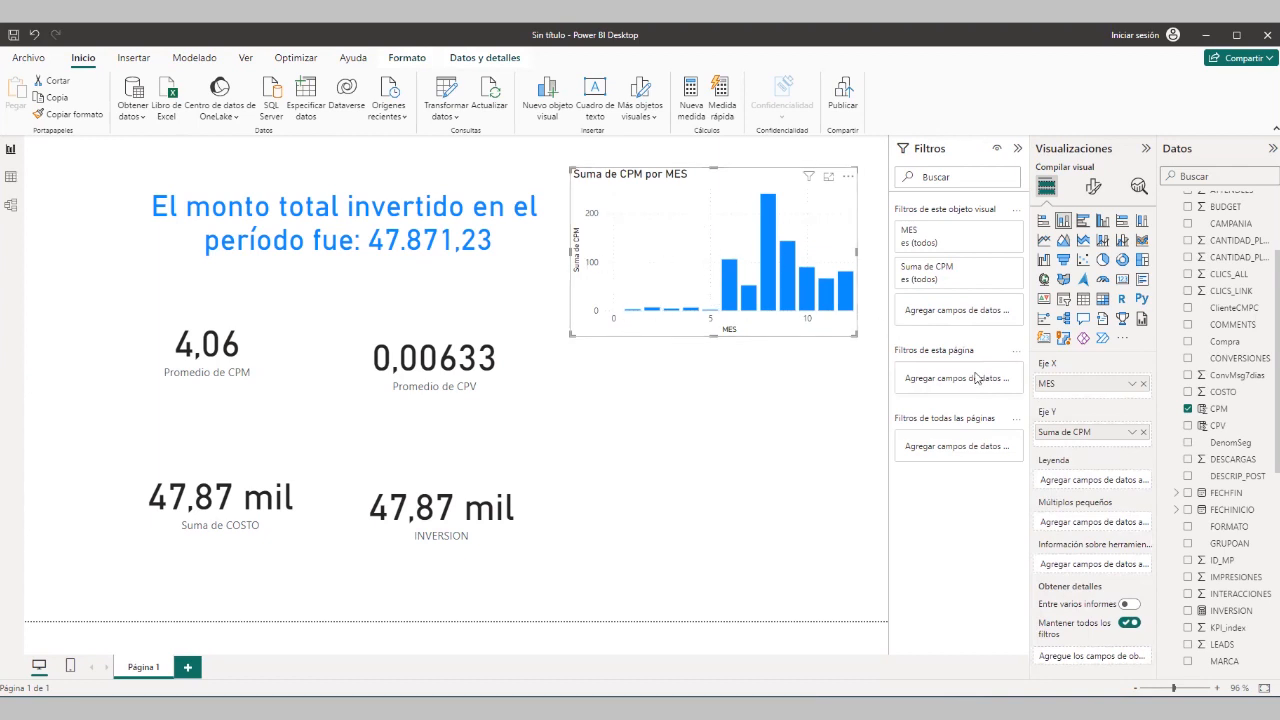
pyautogui.click(1132, 433)
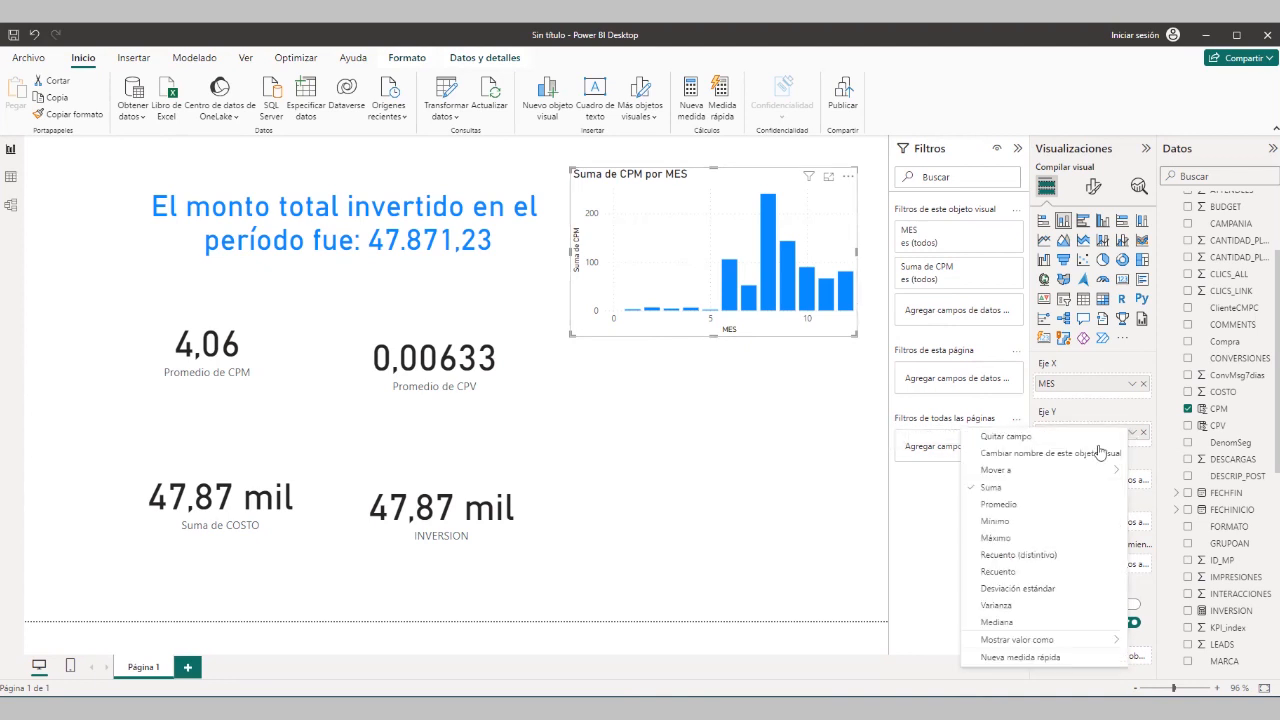
pyautogui.click(1000, 505)
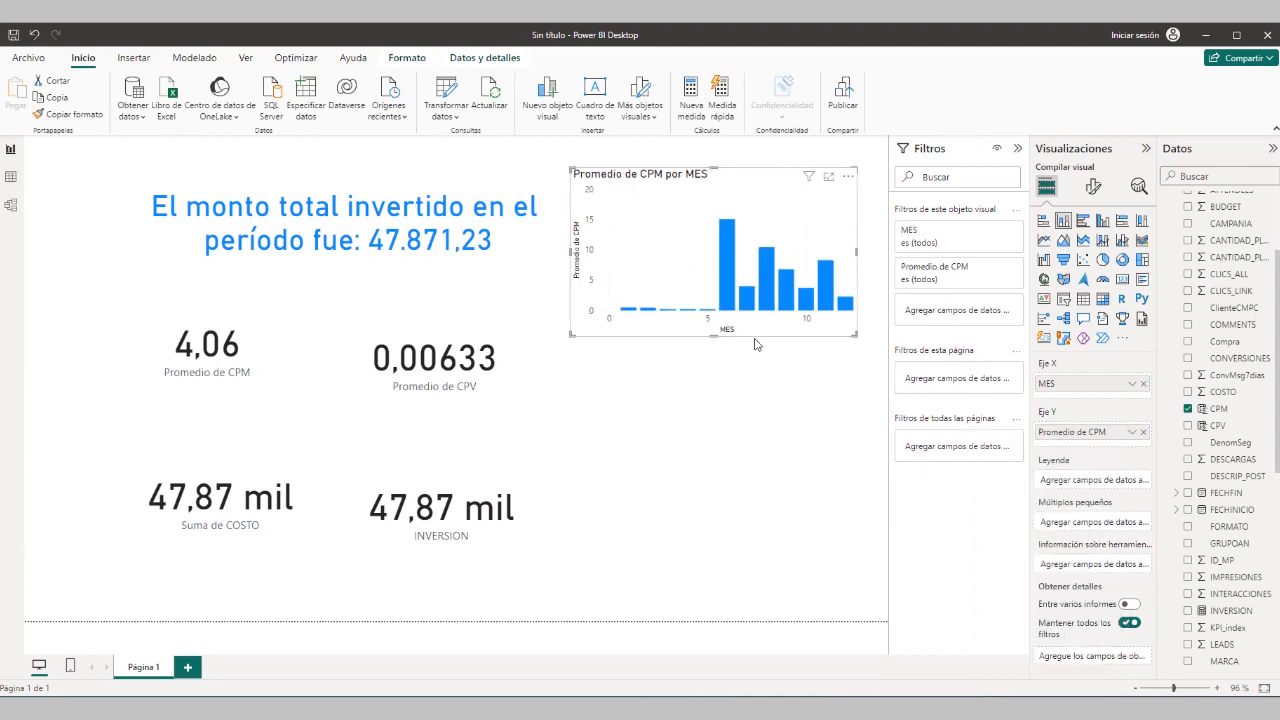
# Make the CPM by MES column chart slightly smaller and move it up to the page's upper edge
pyautogui.moveTo(854, 336); pyautogui.dragTo(801, 310)
pyautogui.click(786, 364)
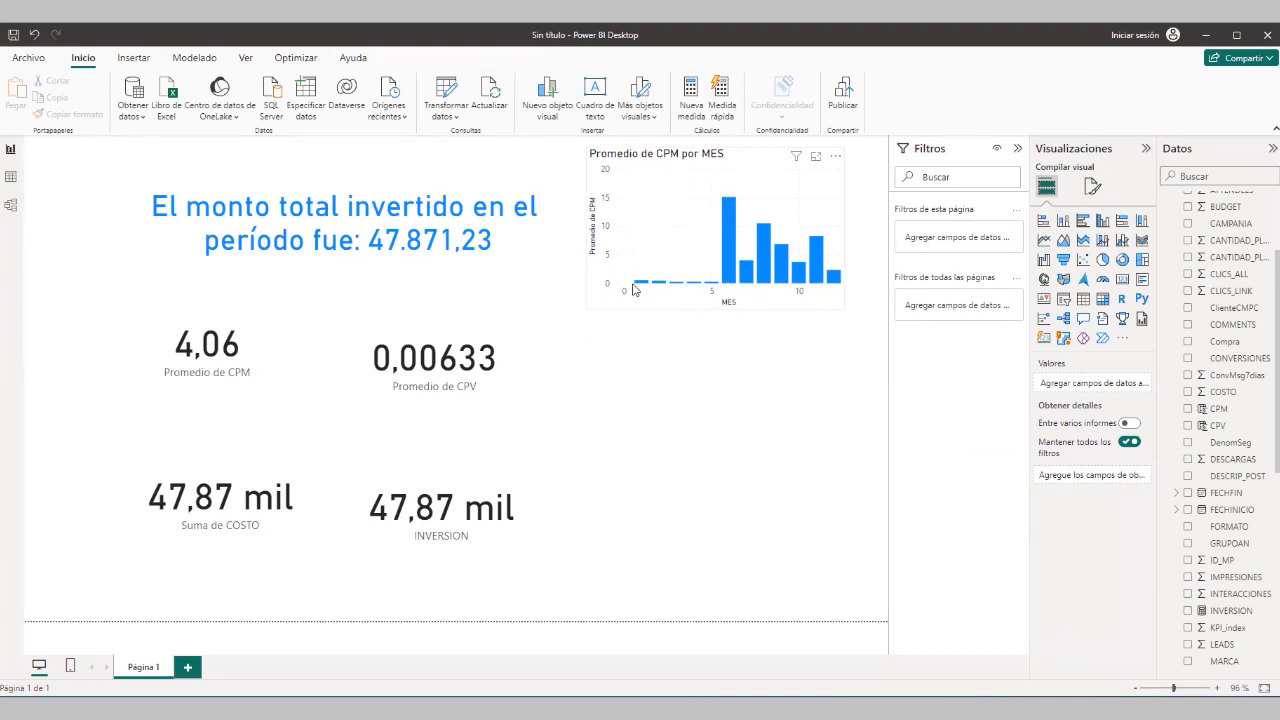
pyautogui.click(660, 306)
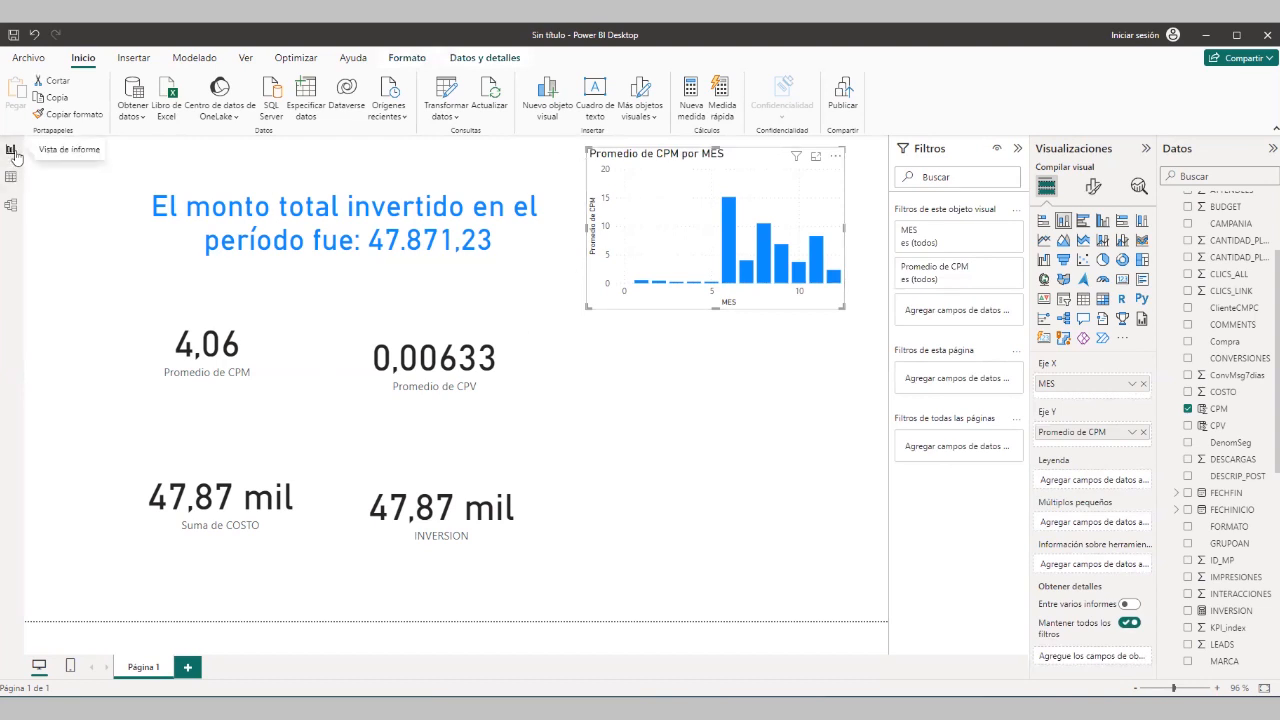
# Add a new calculated column to the E_MASTER_Post table in the table view
pyautogui.click(11, 180)
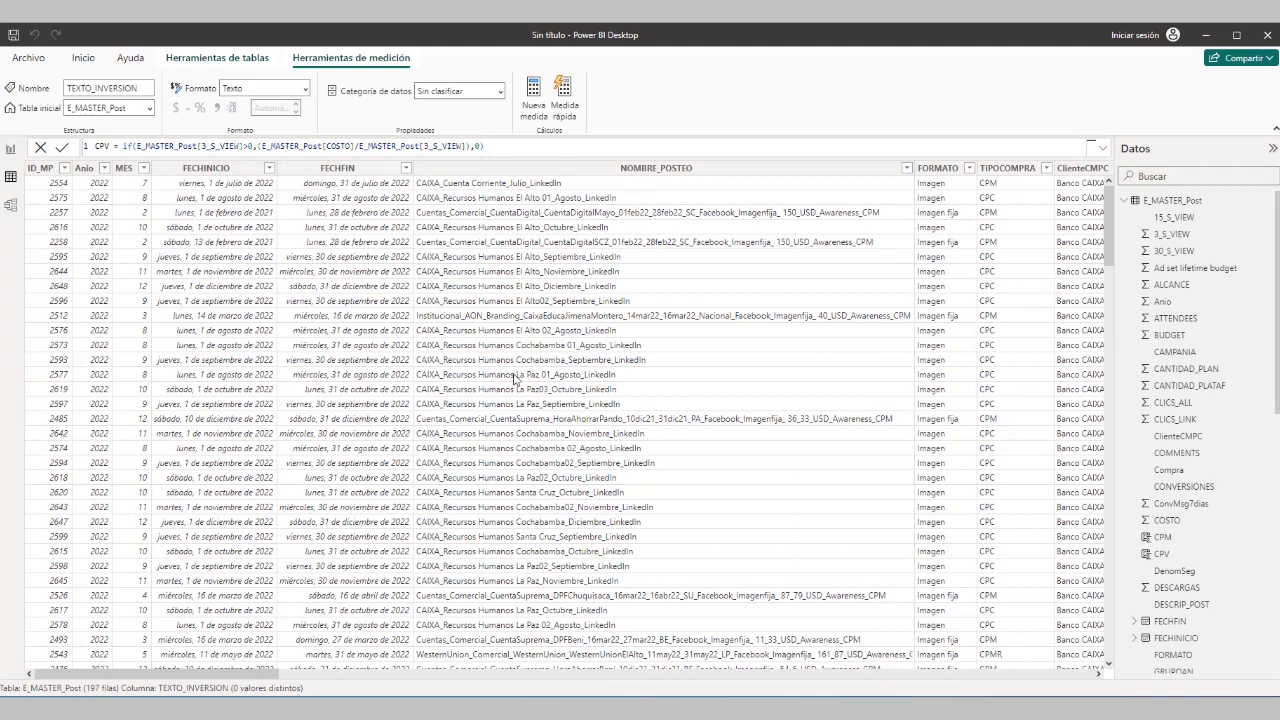
pyautogui.moveTo(246, 676)
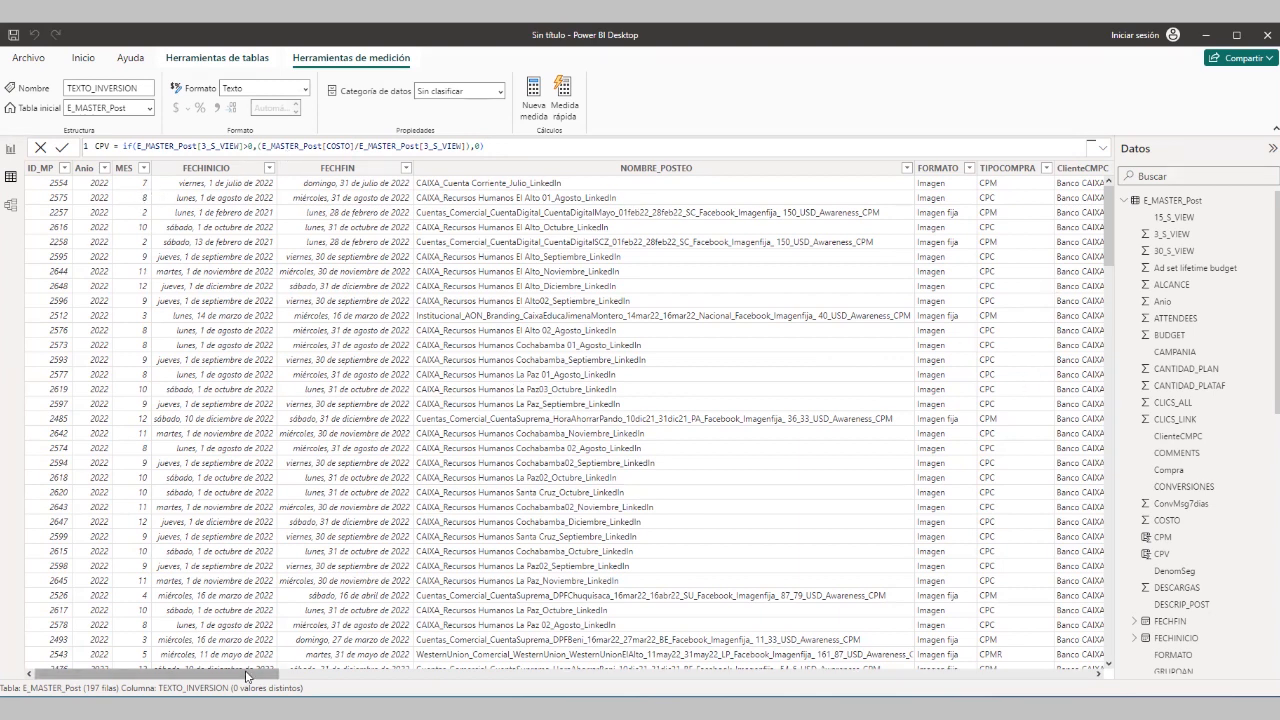
pyautogui.moveTo(246, 676); pyautogui.dragTo(938, 664)
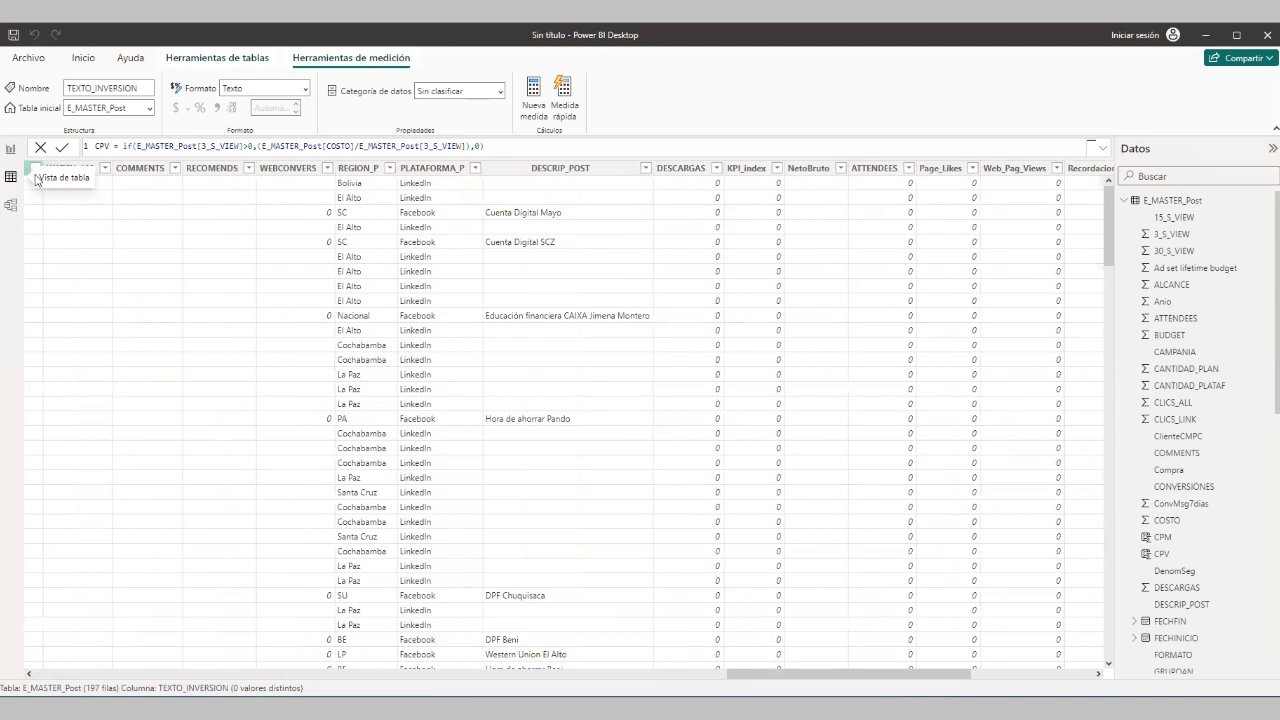
pyautogui.click(1172, 201)
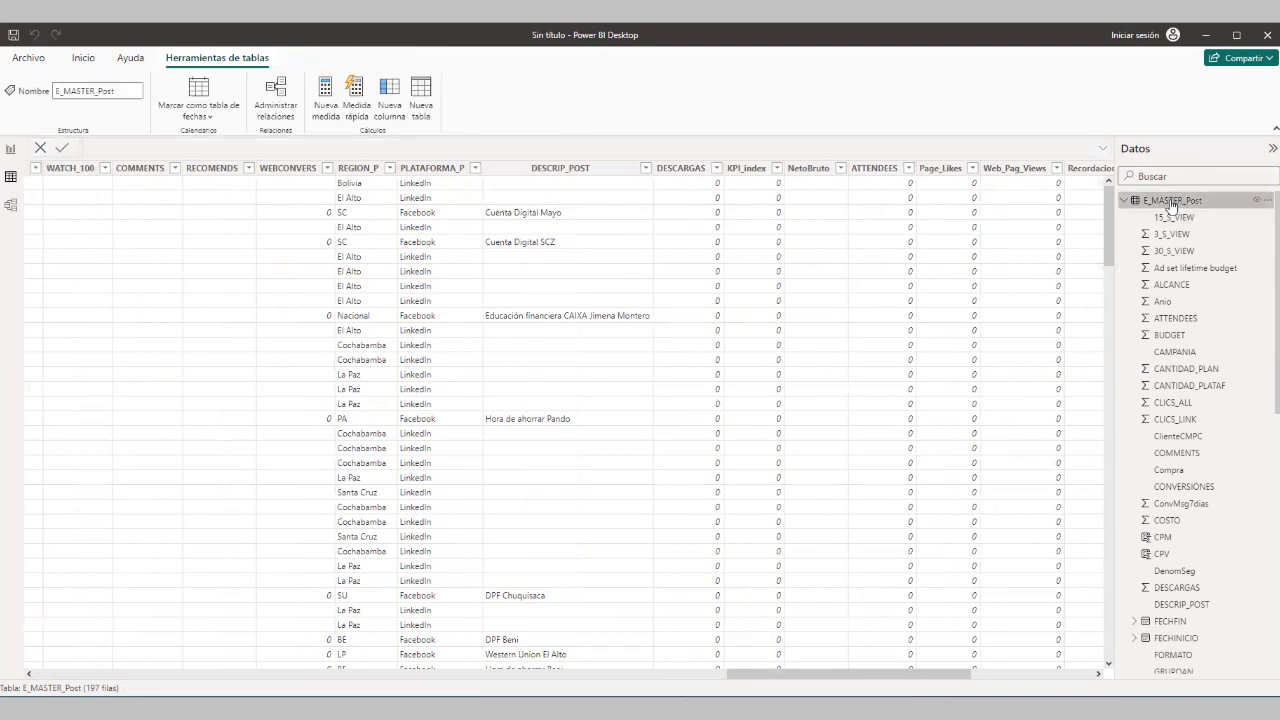
pyautogui.click(389, 95)
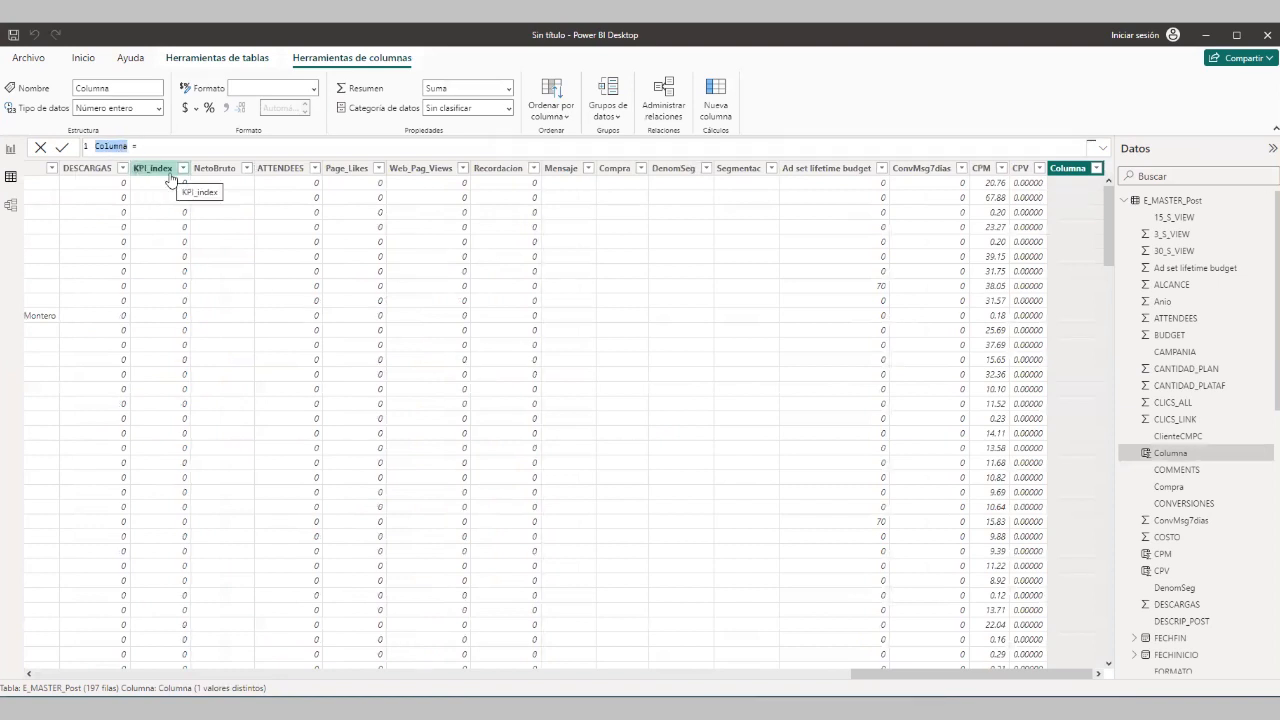
# Name the calculated column NOMB_MES in its formula and start a new line after the equals sign
pyautogui.write('NO')
pyautogui.write('M_')
pyautogui.write('B')
pyautogui.write('R')
pyautogui.write('ES')
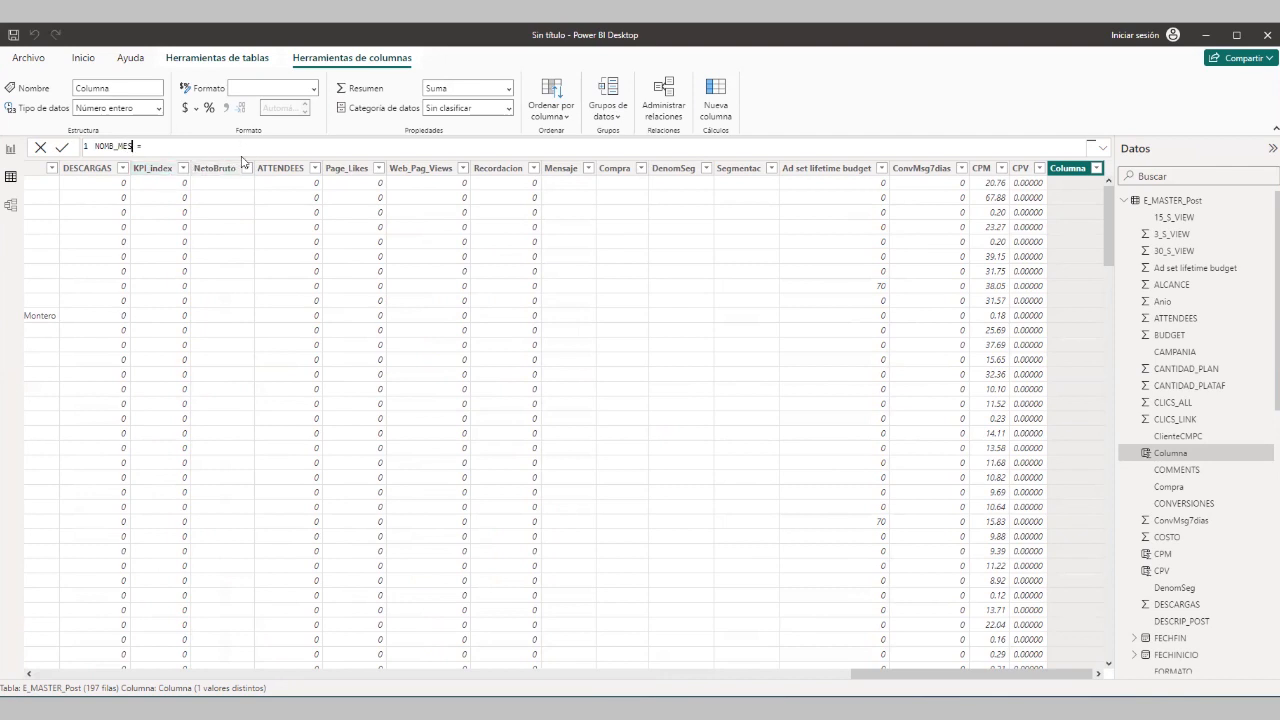
pyautogui.click(168, 149)
pyautogui.hotkey('shift', 'Return')
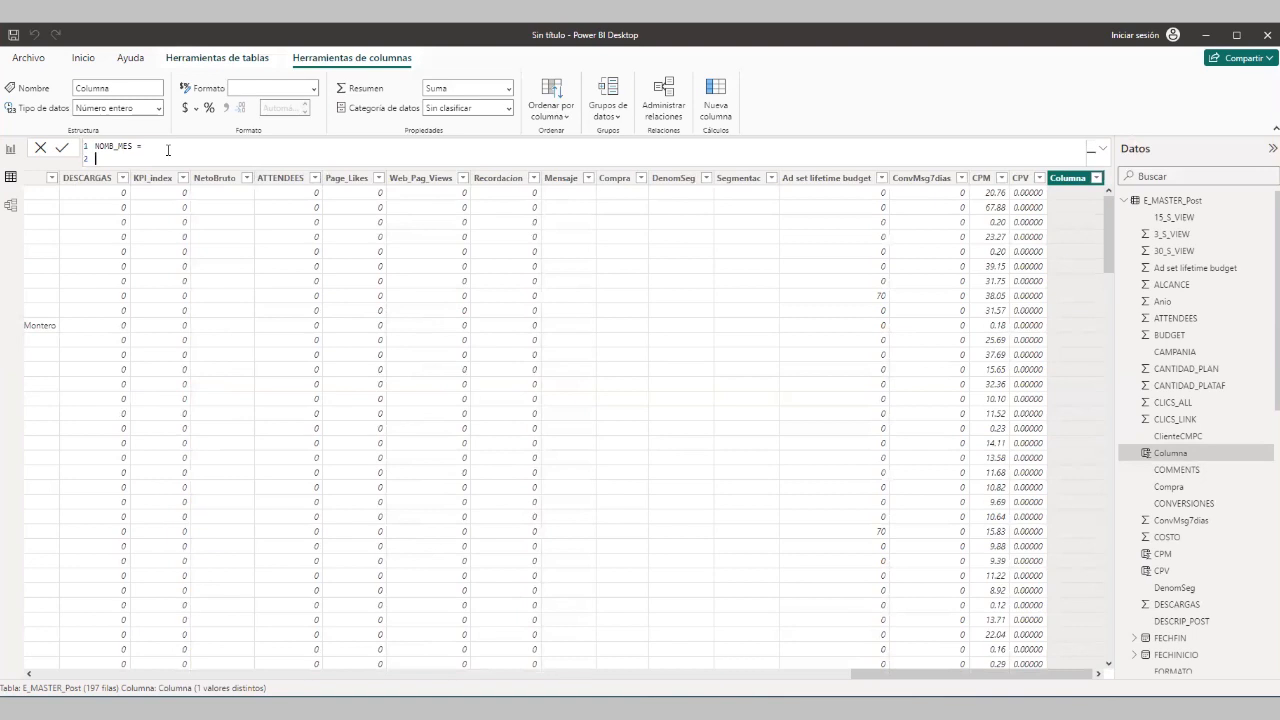
pyautogui.press('Up')
pyautogui.hotkey('ctrl', 'shift', 'Right')
pyautogui.press('End')
pyautogui.press('Down')
# Begin the NOMB_MES formula with SWITCH ( and TRUE(), as its expression on a separate line
pyautogui.write('S')
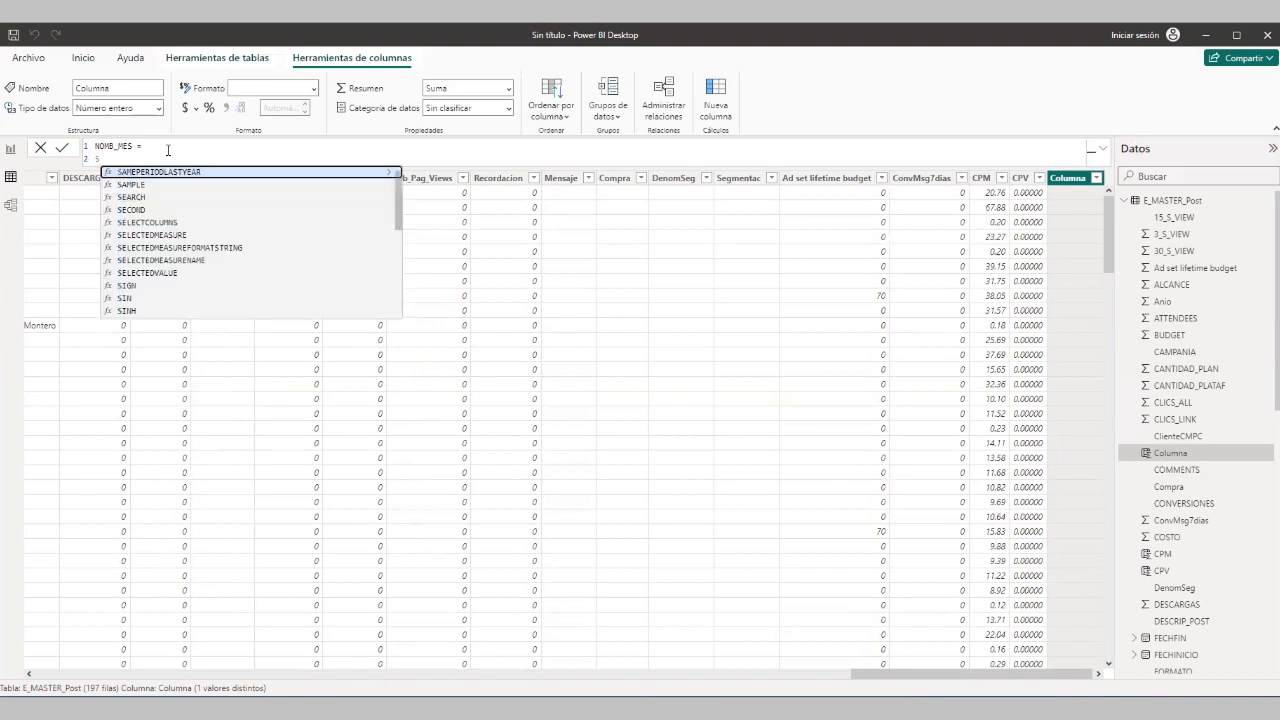
pyautogui.write('WITCH')
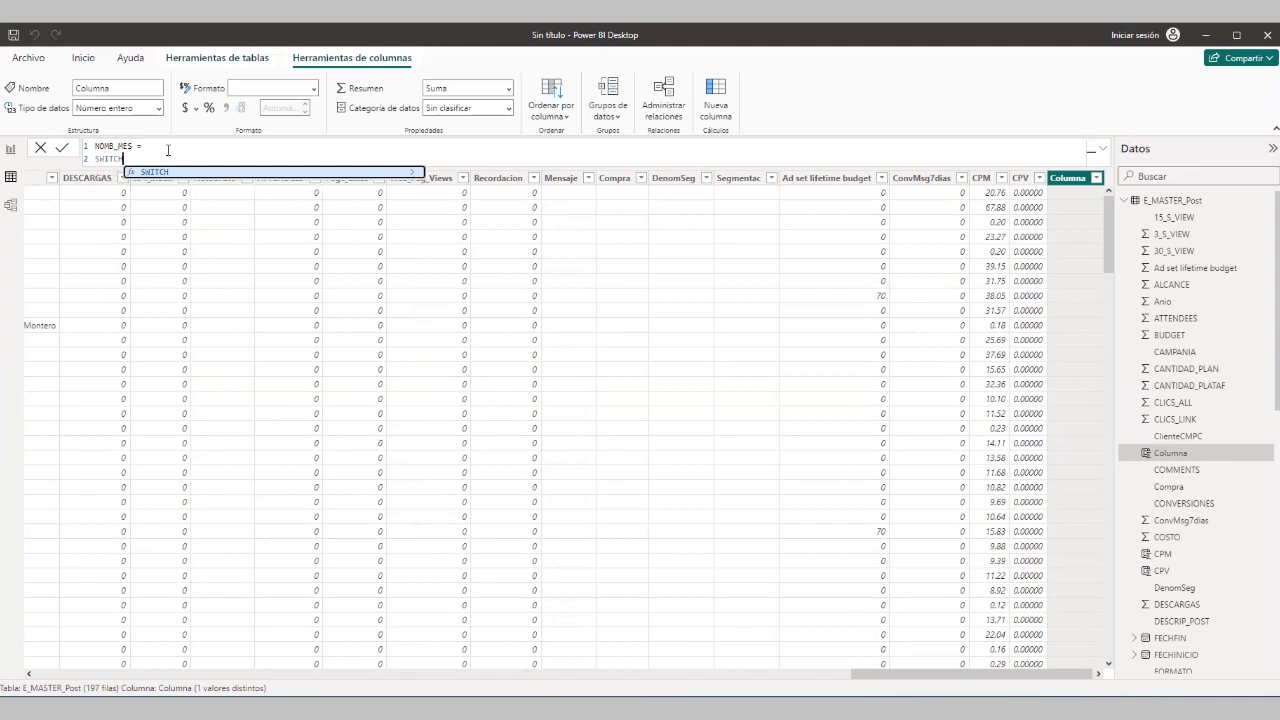
pyautogui.write(' (')
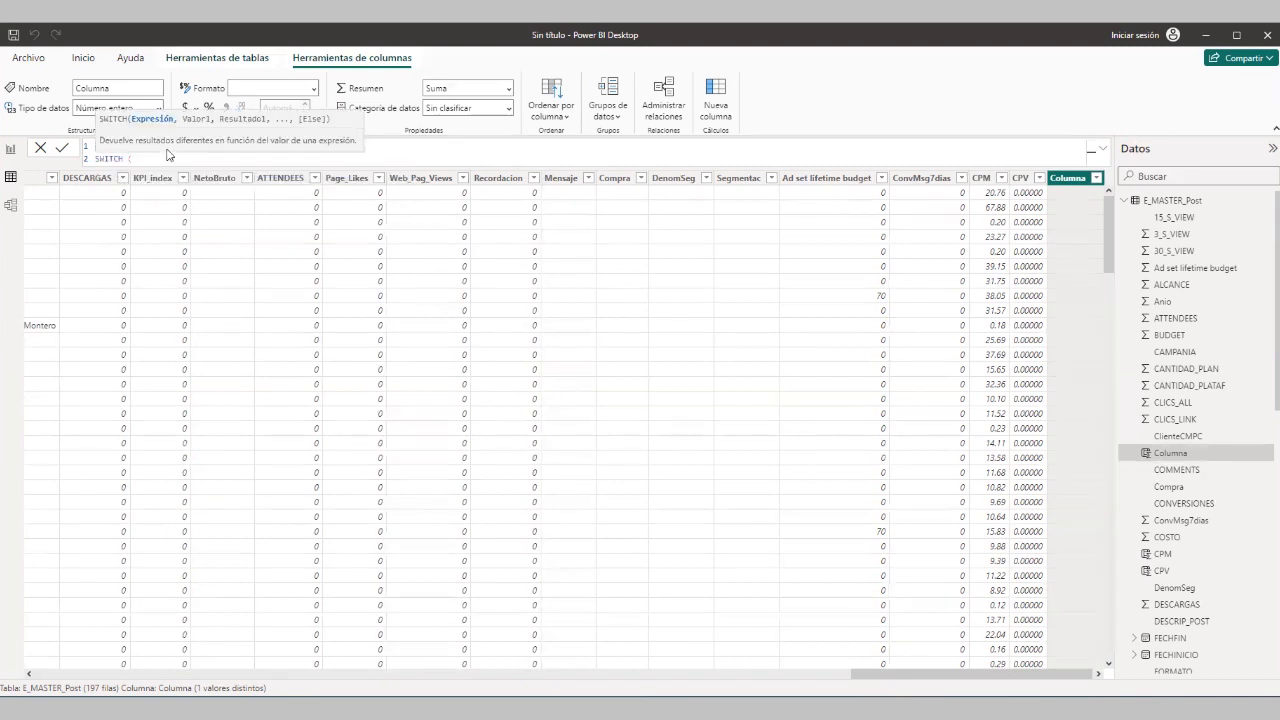
pyautogui.hotkey('shift', 'Return')
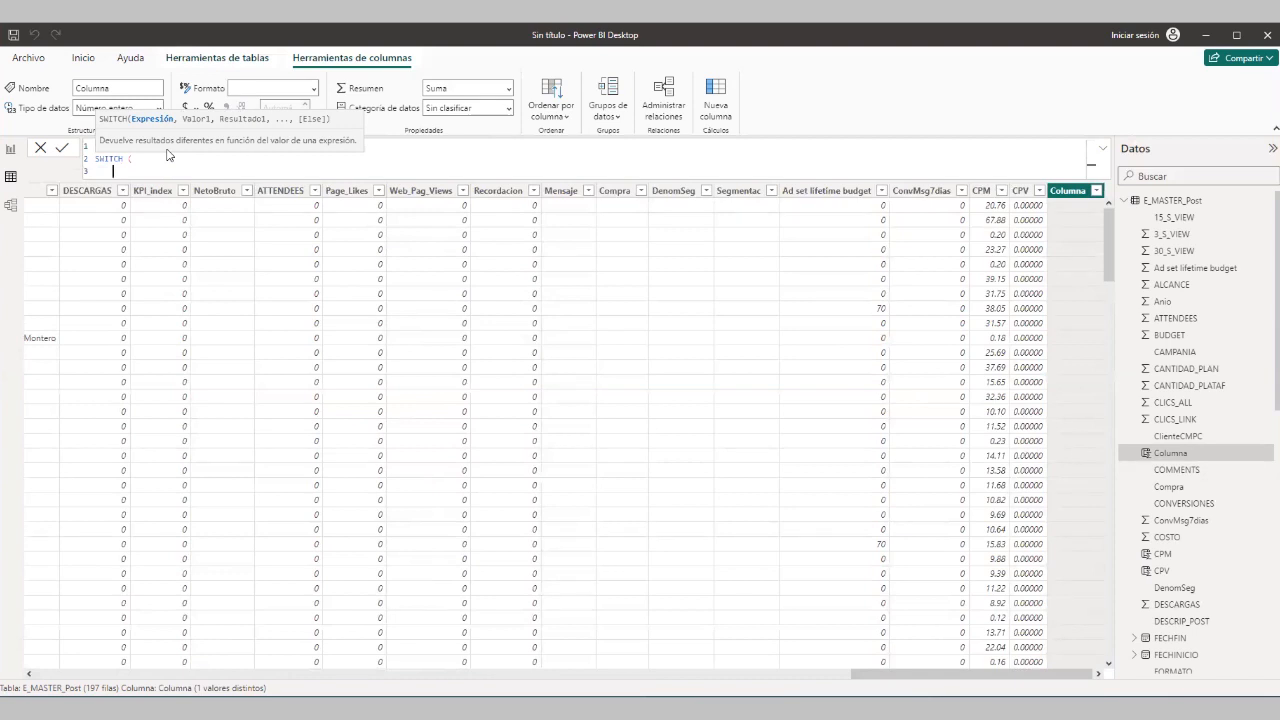
pyautogui.write('TRUE')
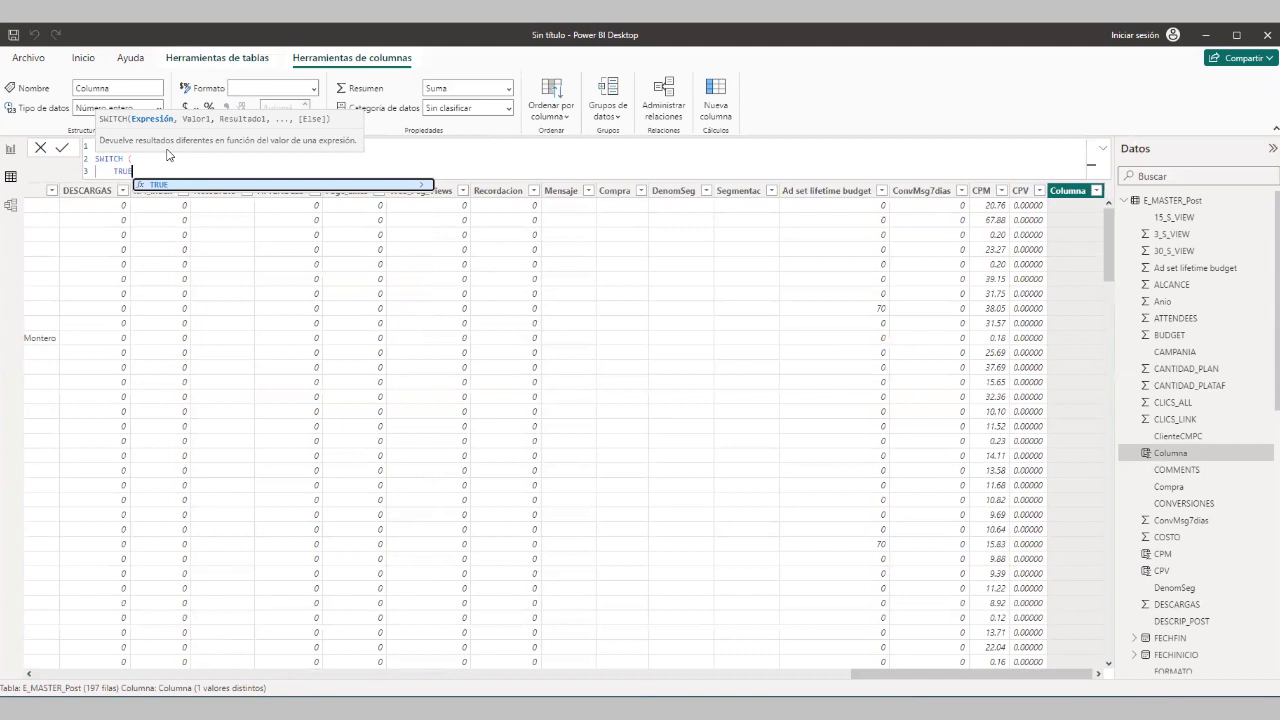
pyautogui.write('(),')
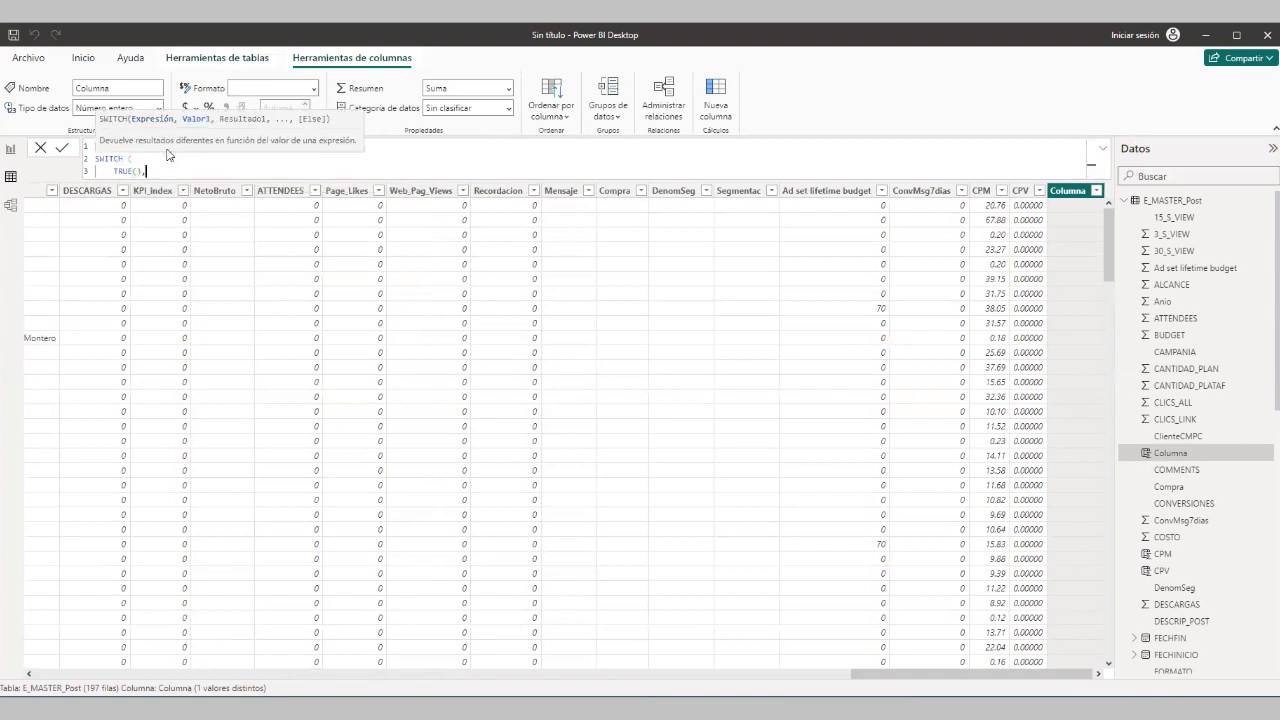
pyautogui.hotkey('shift', 'Return')
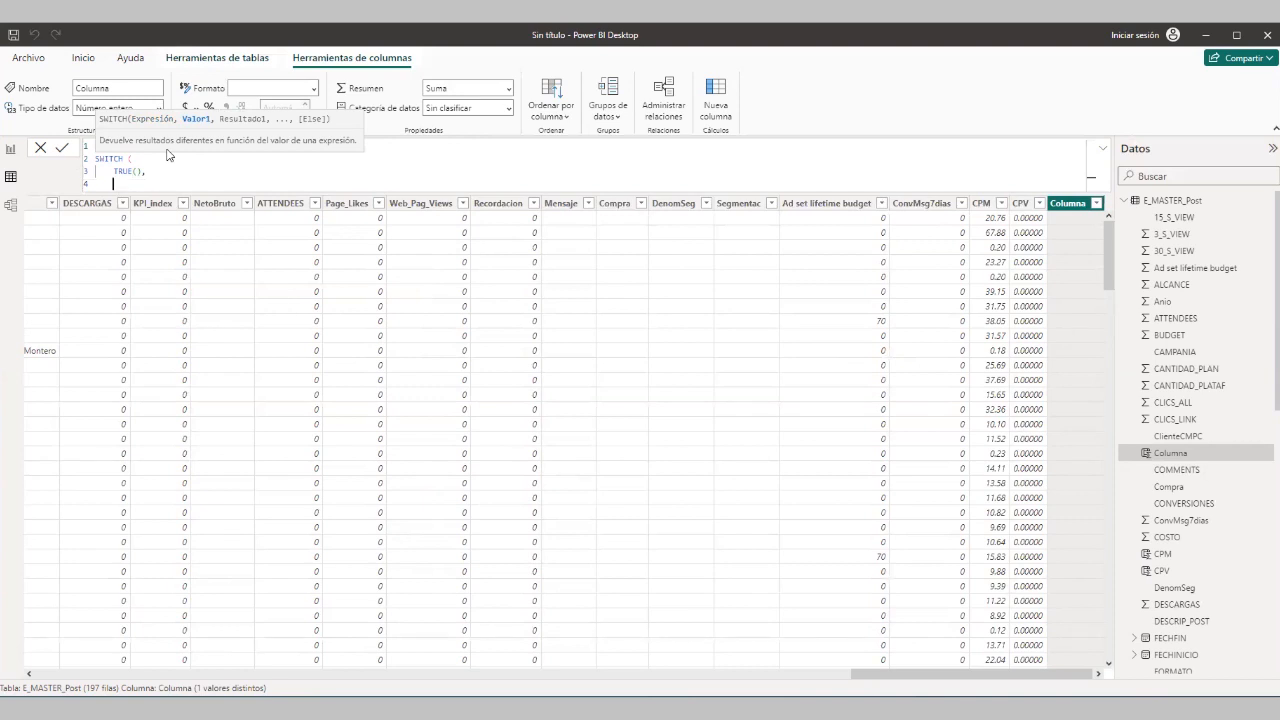
# Add the first SWITCH condition E_MASTER_Post[MES]=1 with the result "ene" and start another line
pyautogui.write('me')
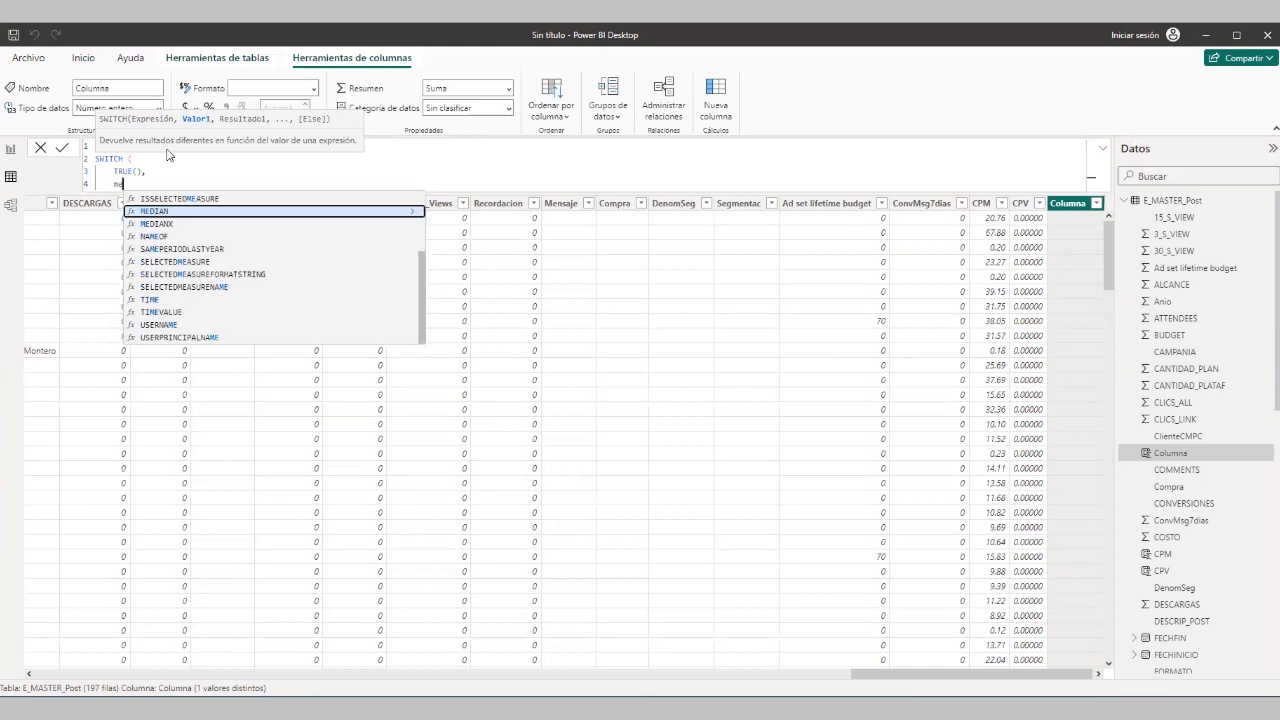
pyautogui.write('s')
pyautogui.click(155, 198)
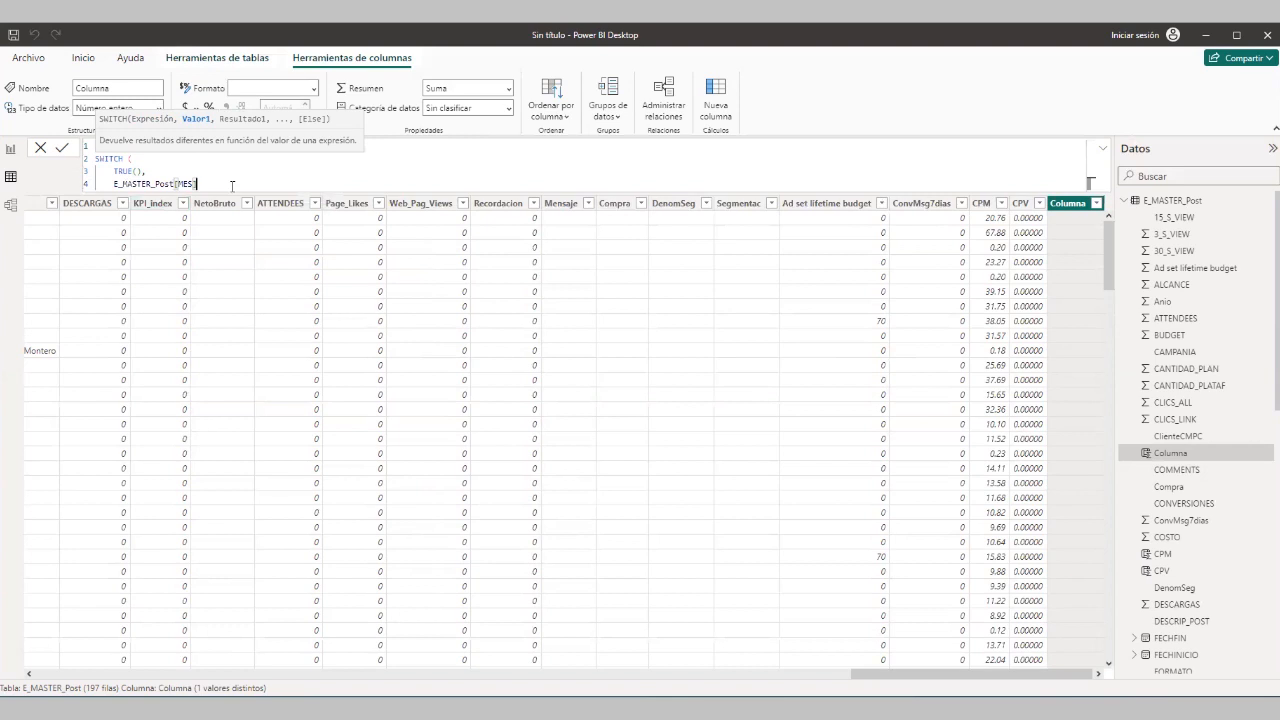
pyautogui.write(']=1,')
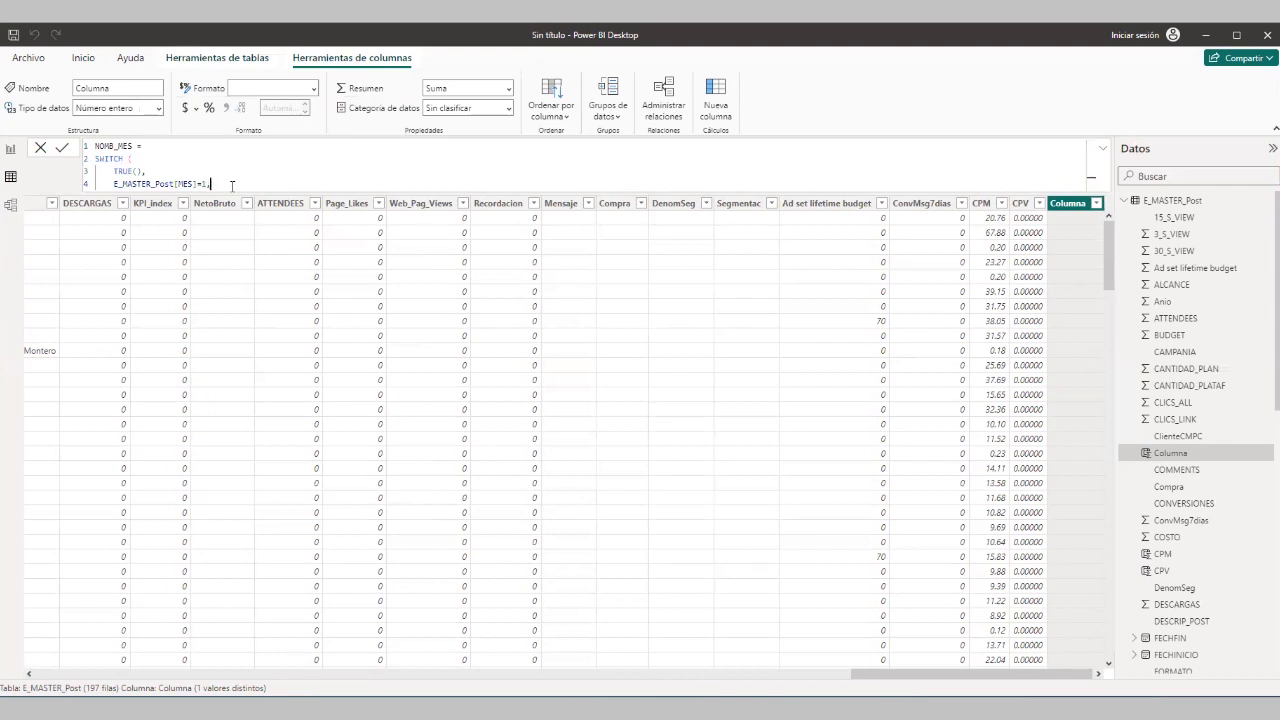
pyautogui.write('"ene",')
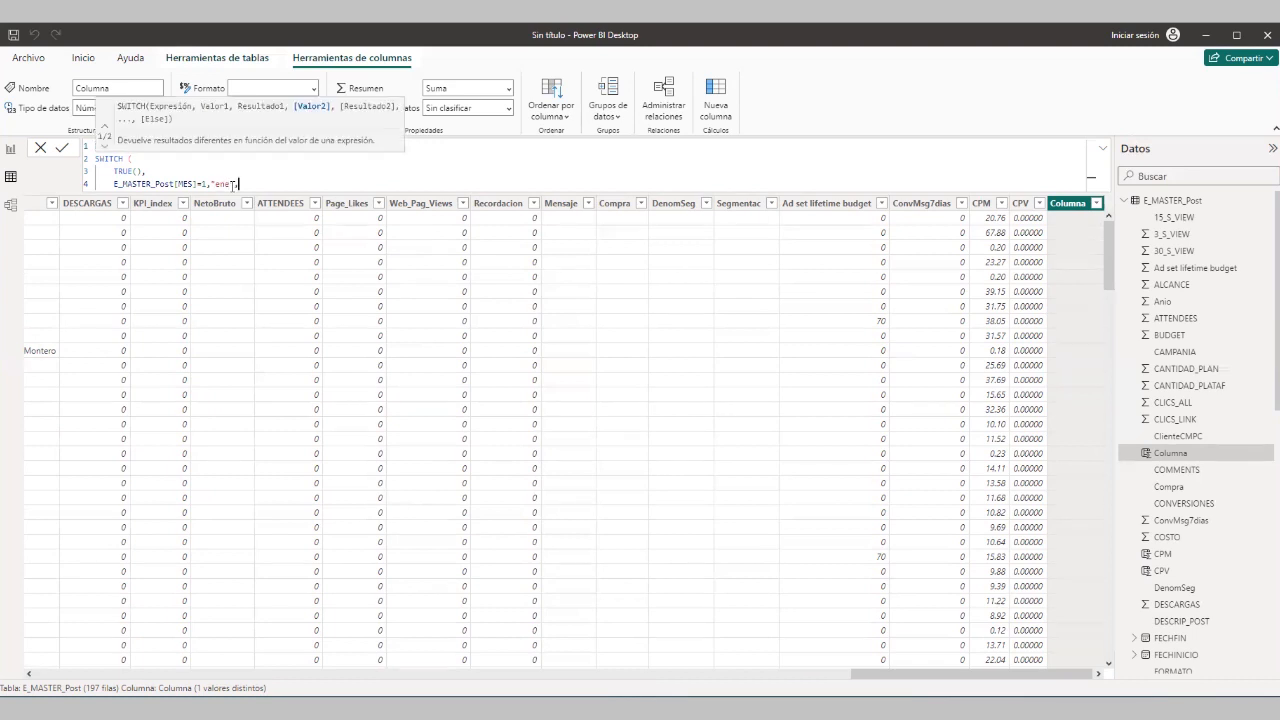
pyautogui.hotkey('shift', 'Return')
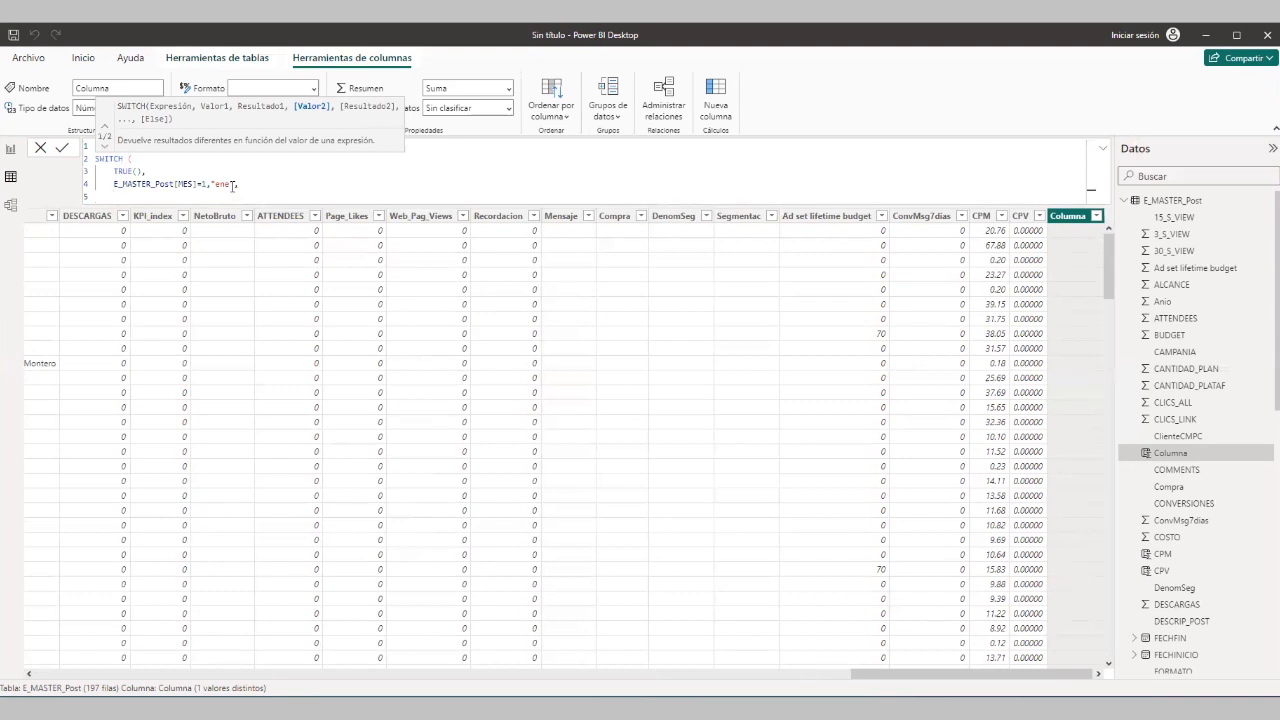
# Duplicate the E_MASTER_Post[MES]=1,"ene", condition eleven times on separate lines, giving twelve month conditions in the SWITCH
pyautogui.moveTo(237, 185); pyautogui.dragTo(113, 185)
pyautogui.hotkey('ctrl', 'c')
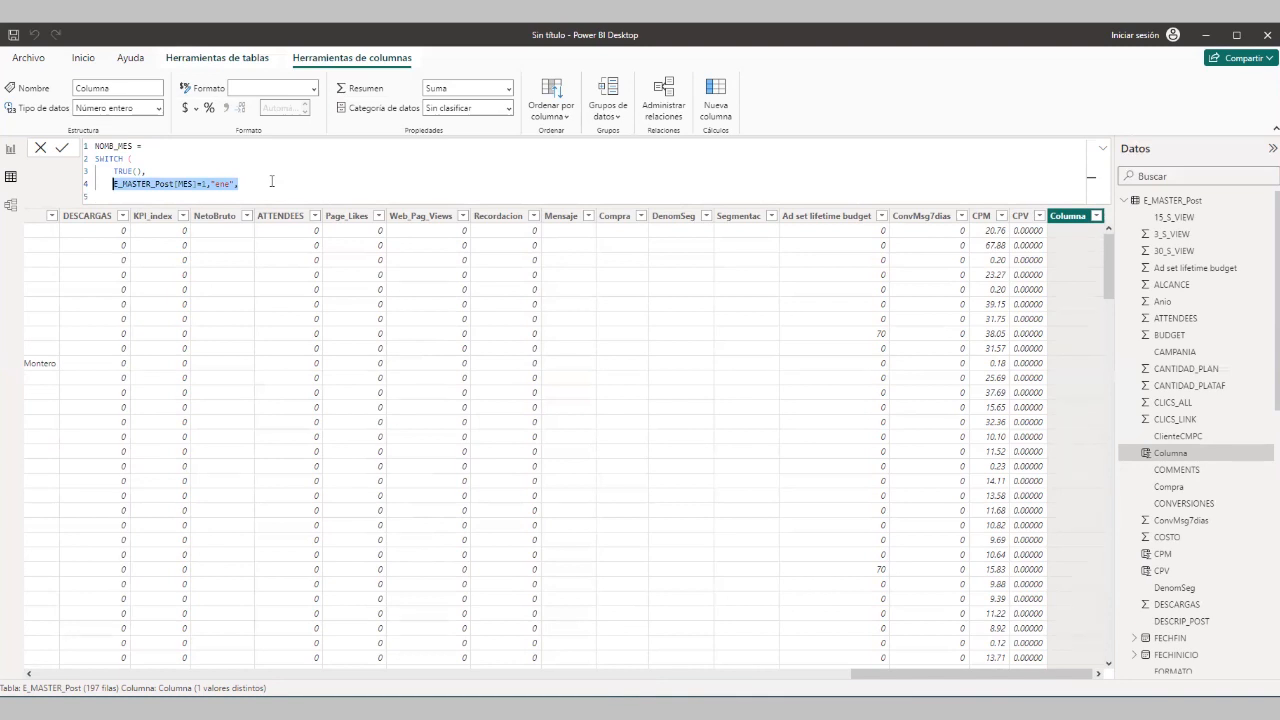
pyautogui.click(179, 198)
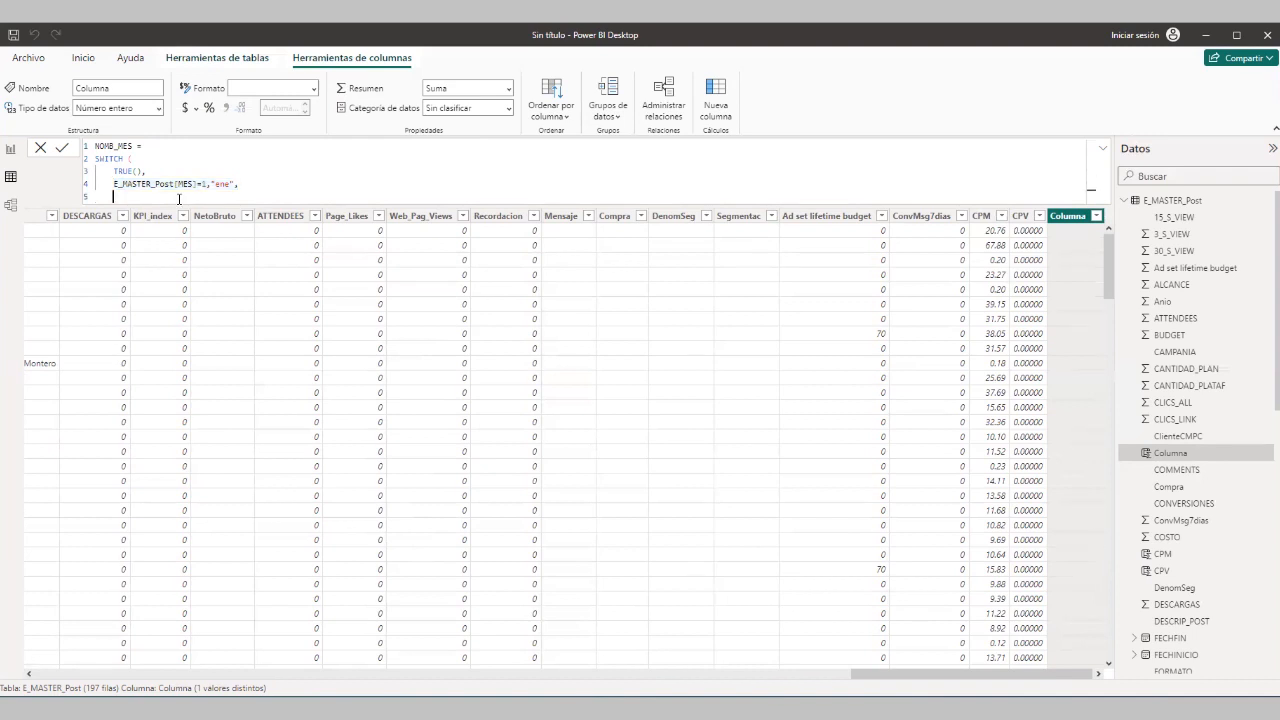
pyautogui.write('E_MASTER_Post[MES]=3,"ene",')
pyautogui.press('Return')
pyautogui.hotkey('ctrl', 'v')
pyautogui.press('Return')
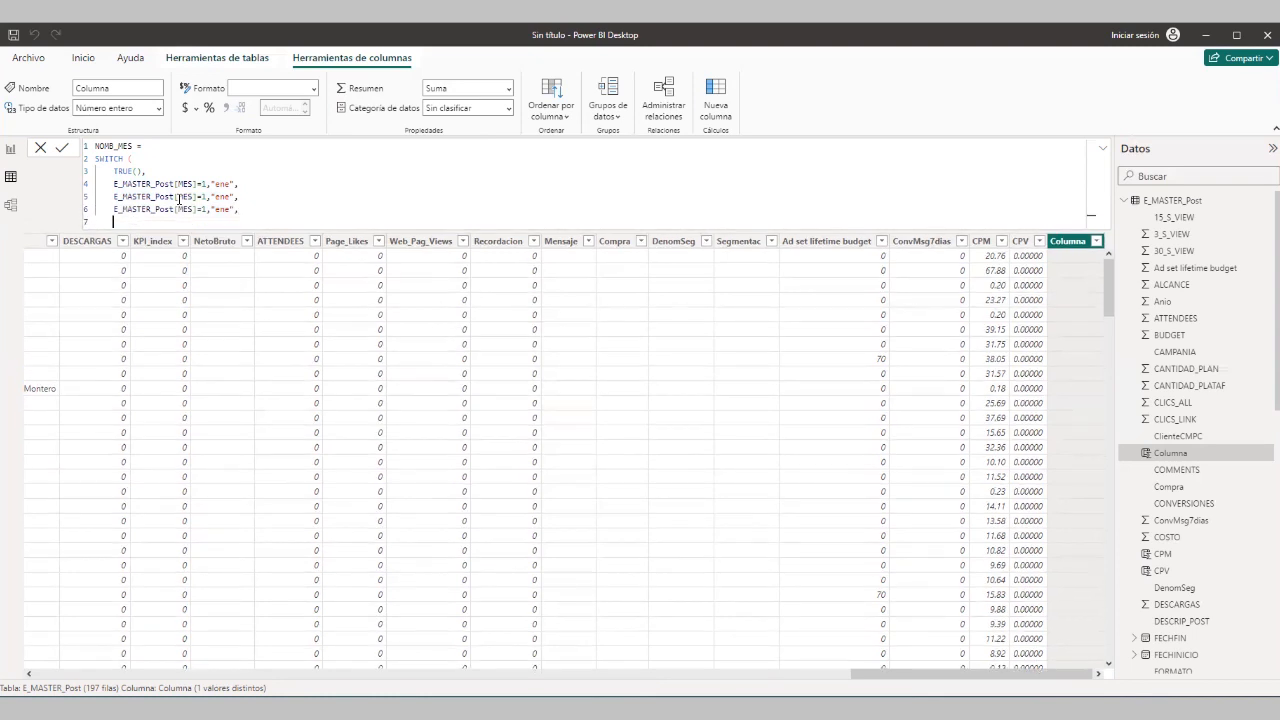
pyautogui.hotkey('ctrl', 'v')
pyautogui.press('Return')
pyautogui.hotkey('ctrl', 'v')
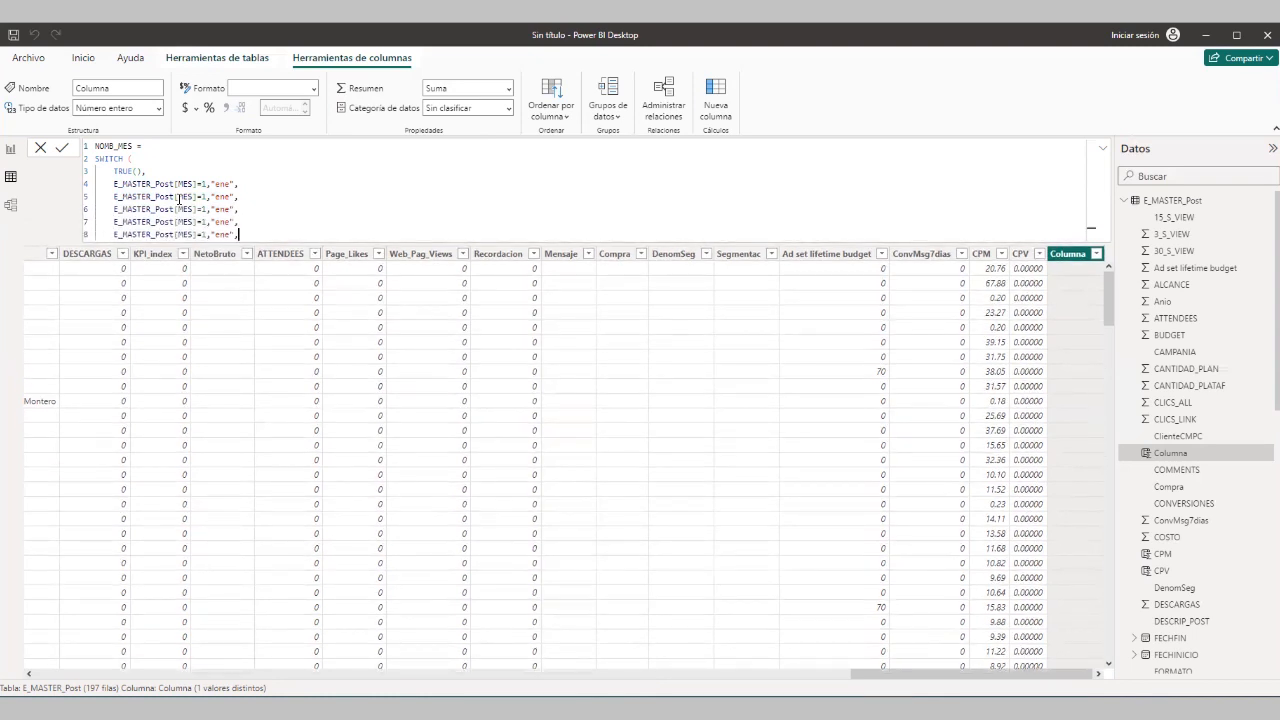
pyautogui.press('Return')
pyautogui.hotkey('ctrl', 'v')
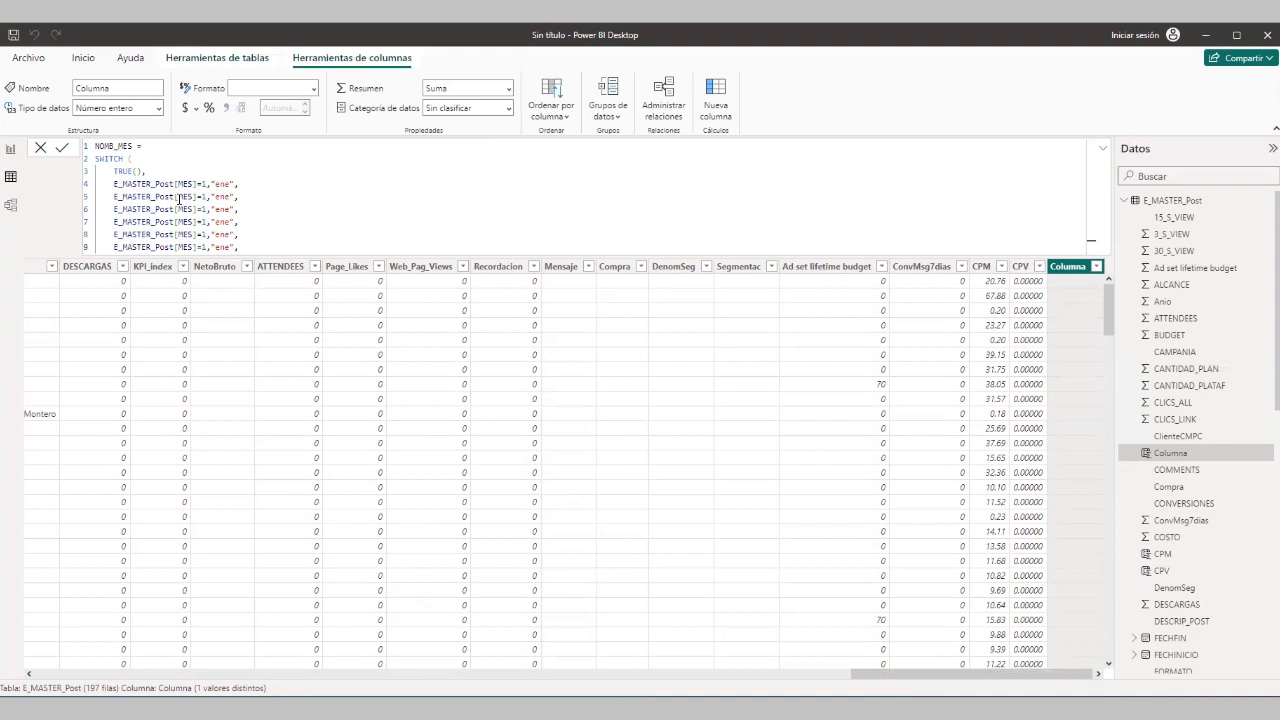
pyautogui.press('Return')
pyautogui.hotkey('ctrl', 'v')
pyautogui.press('Return')
pyautogui.hotkey('ctrl', 'v')
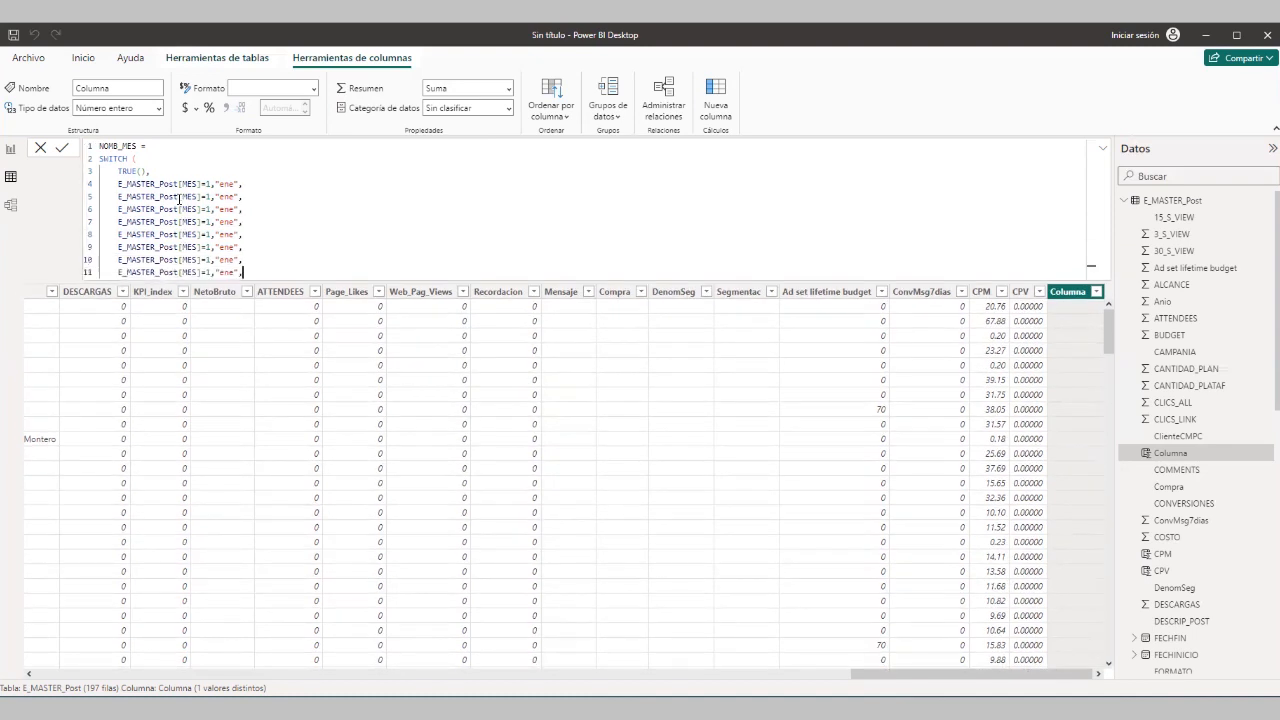
pyautogui.press('Return')
pyautogui.hotkey('ctrl', 'v')
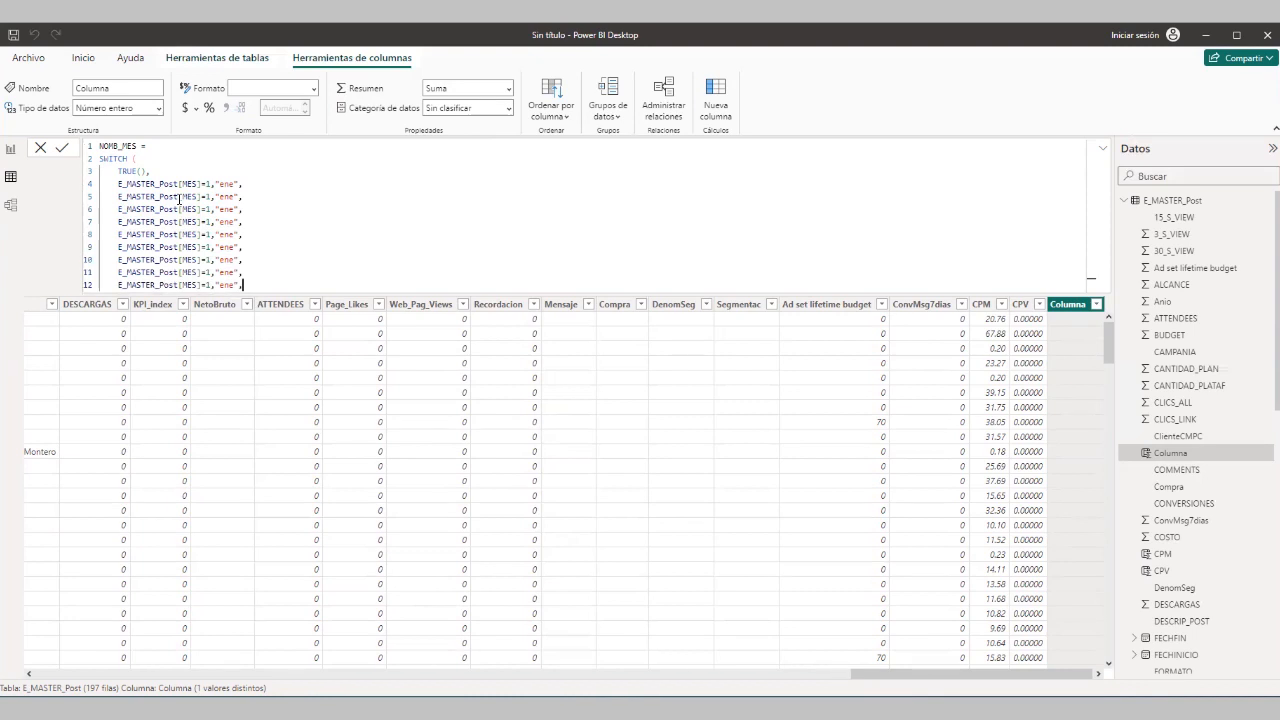
pyautogui.press('Return')
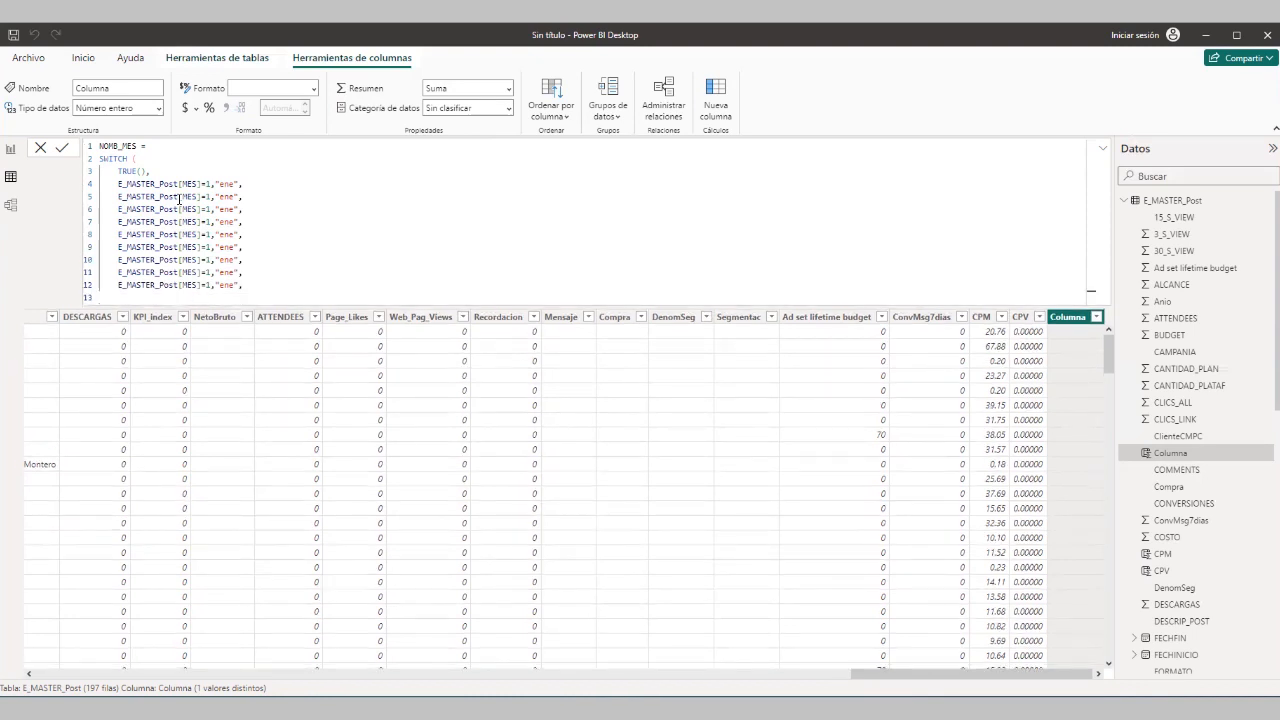
pyautogui.hotkey('ctrl', 'v')
pyautogui.press('Return')
pyautogui.hotkey('ctrl', 'v')
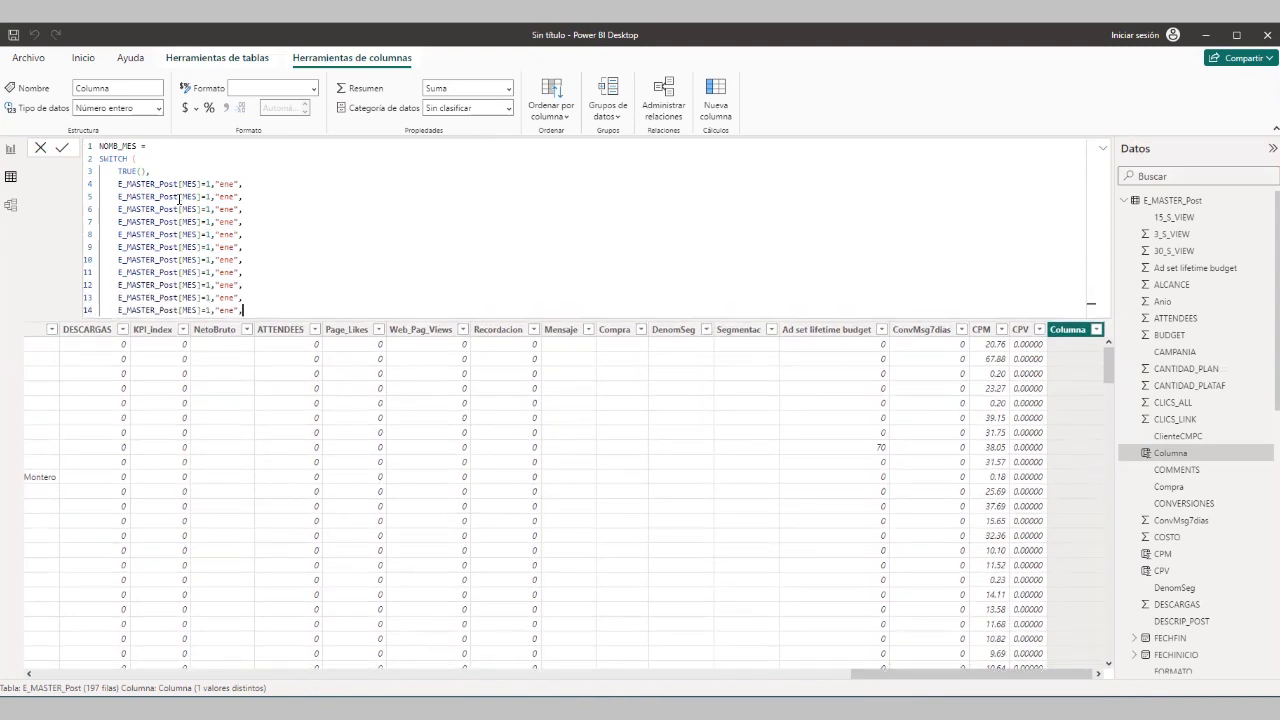
pyautogui.press('Return')
pyautogui.hotkey('ctrl', 'v')
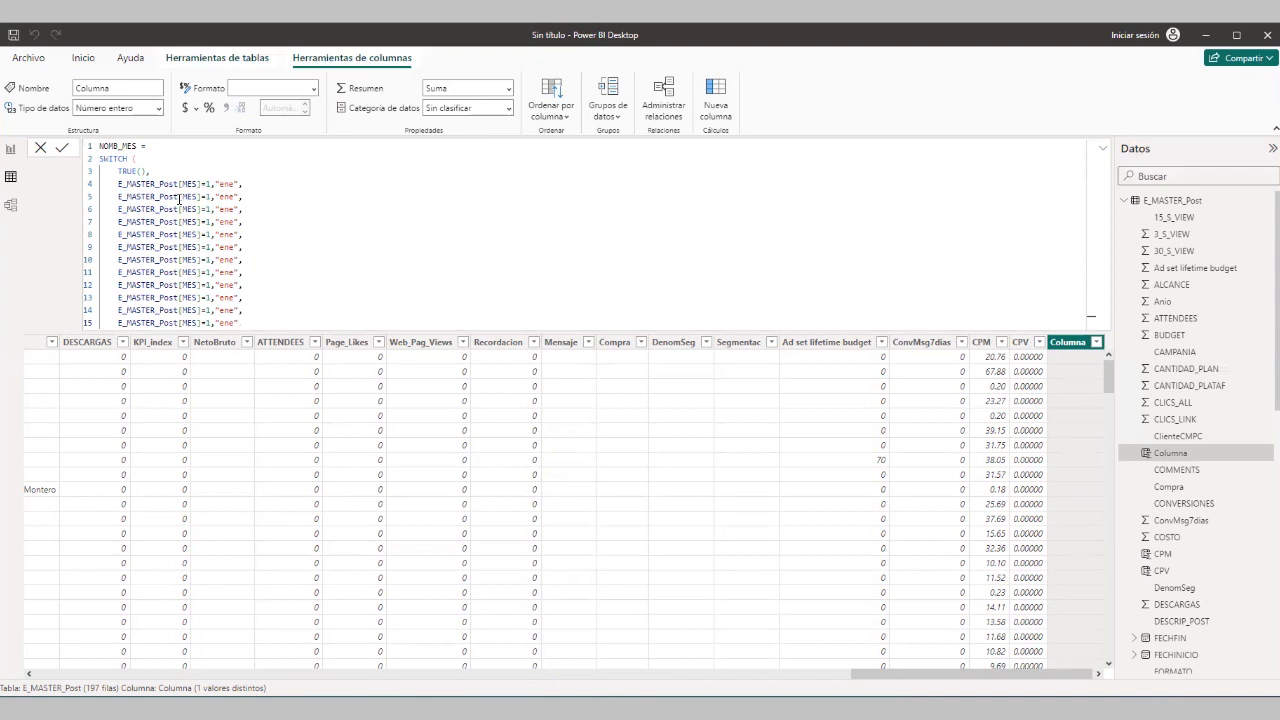
# Remove the trailing comma from the last SWITCH condition and close the function with a parenthesis on its own line
pyautogui.press('BackSpace')
pyautogui.press('Return')
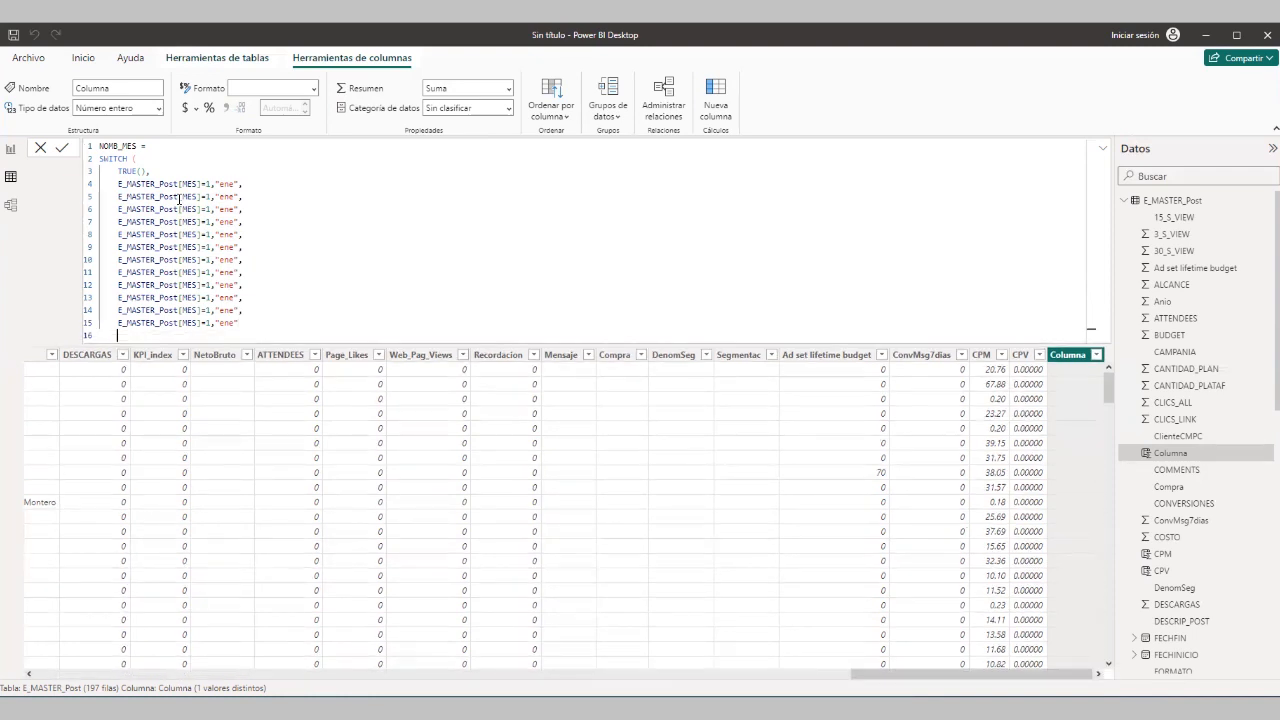
pyautogui.write(')')
# Number the MES comparisons in the duplicated SWITCH conditions consecutively from 2 to 12
pyautogui.click(208, 196)
pyautogui.write('2')
pyautogui.press('Down')
pyautogui.hotkey('shift', 'Left')
pyautogui.write('3')
pyautogui.press('Down')
pyautogui.hotkey('shift', 'Left')
pyautogui.write('5')
pyautogui.press('Down')
pyautogui.press('BackSpace')
pyautogui.press('BackSpace')
pyautogui.write('7')
pyautogui.press('Down')
pyautogui.press('BackSpace')
pyautogui.write('8')
pyautogui.press('Down')
pyautogui.press('BackSpace')
pyautogui.write('9')
pyautogui.press('Down')
pyautogui.write('0')
pyautogui.press('Down')
pyautogui.write('12')
# Replace the result texts for months 2 to 5 with "feb", "mar", "abr" and "may"
pyautogui.press('Up')
pyautogui.press('Up')
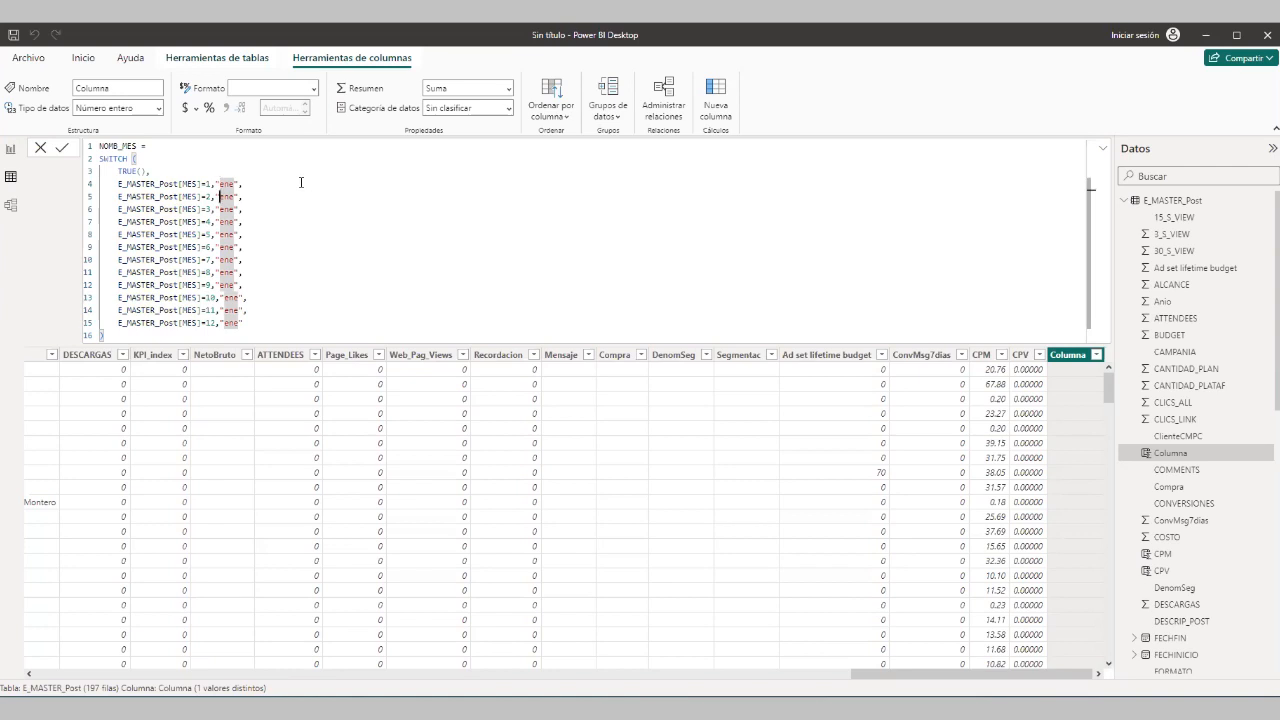
pyautogui.press('Right')
pyautogui.hotkey('shift', 'Left')
pyautogui.hotkey('shift', 'Left')
pyautogui.write('feb')
pyautogui.press('Down')
pyautogui.hotkey('shift', 'Left')
pyautogui.hotkey('shift', 'Left')
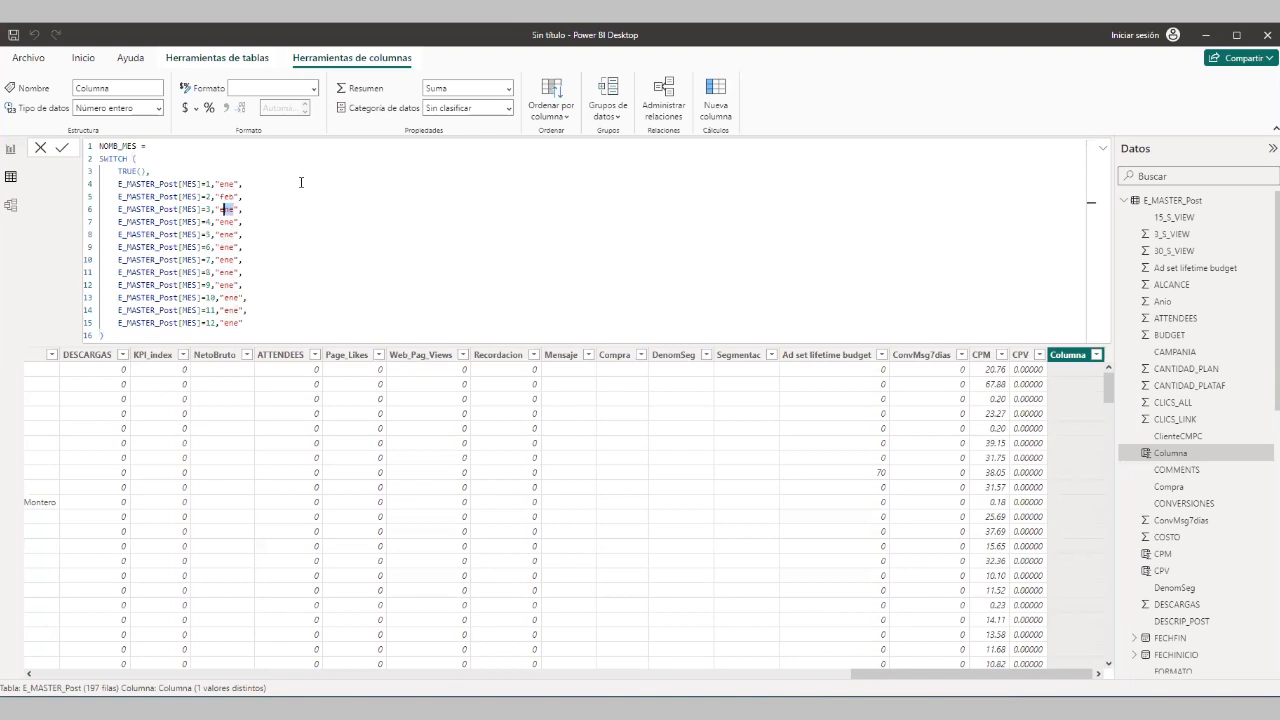
pyautogui.write('mae')
pyautogui.press('BackSpace')
pyautogui.hotkey('shift', 'Left')
pyautogui.hotkey('shift', 'Left')
pyautogui.hotkey('shift', 'Left')
pyautogui.write('abr')
pyautogui.press('Down')
pyautogui.hotkey('shift', 'Left')
pyautogui.hotkey('shift', 'Left')
pyautogui.hotkey('shift', 'Left')
pyautogui.write('ma')
# Replace the result texts for months 6 to 9 with "jun", "jul", "ago" and "sep"
pyautogui.hotkey('shift', 'Left')
pyautogui.hotkey('shift', 'Left')
pyautogui.hotkey('shift', 'Left')
pyautogui.write('jun')
pyautogui.press('Down')
pyautogui.hotkey('shift', 'Left')
pyautogui.hotkey('shift', 'Left')
pyautogui.hotkey('shift', 'Left')
pyautogui.write('jul')
pyautogui.press('Down')
pyautogui.hotkey('shift', 'Left')
pyautogui.hotkey('shift', 'Left')
pyautogui.hotkey('shift', 'Left')
pyautogui.write('ago')
pyautogui.hotkey('shift', 'Left')
pyautogui.hotkey('shift', 'Left')
pyautogui.hotkey('shift', 'Left')
pyautogui.write('sep')
# Replace the result texts for months 10 to 12 with "oct", "nov" and "dic"
pyautogui.press('Right')
pyautogui.hotkey('shift', 'Left')
pyautogui.hotkey('shift', 'Left')
pyautogui.hotkey('shift', 'Left')
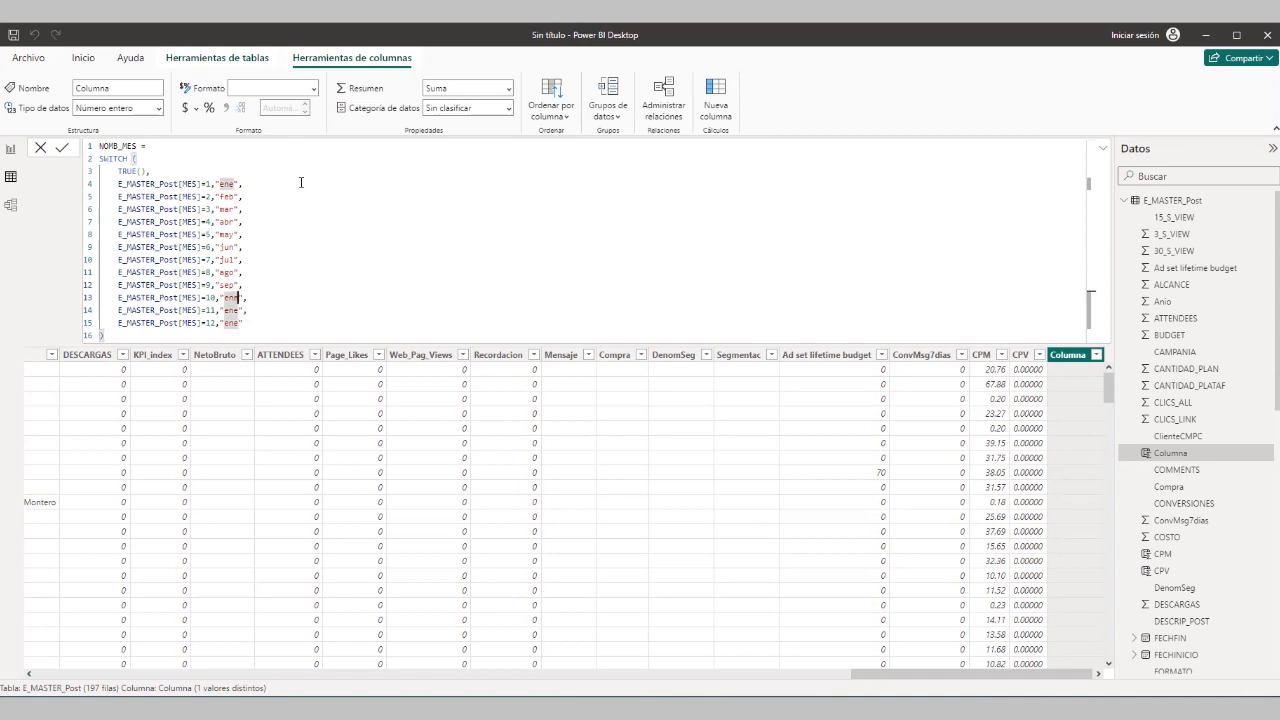
pyautogui.write('oct')
pyautogui.press('Down')
pyautogui.hotkey('shift', 'Left')
pyautogui.hotkey('shift', 'Left')
pyautogui.write('nov')
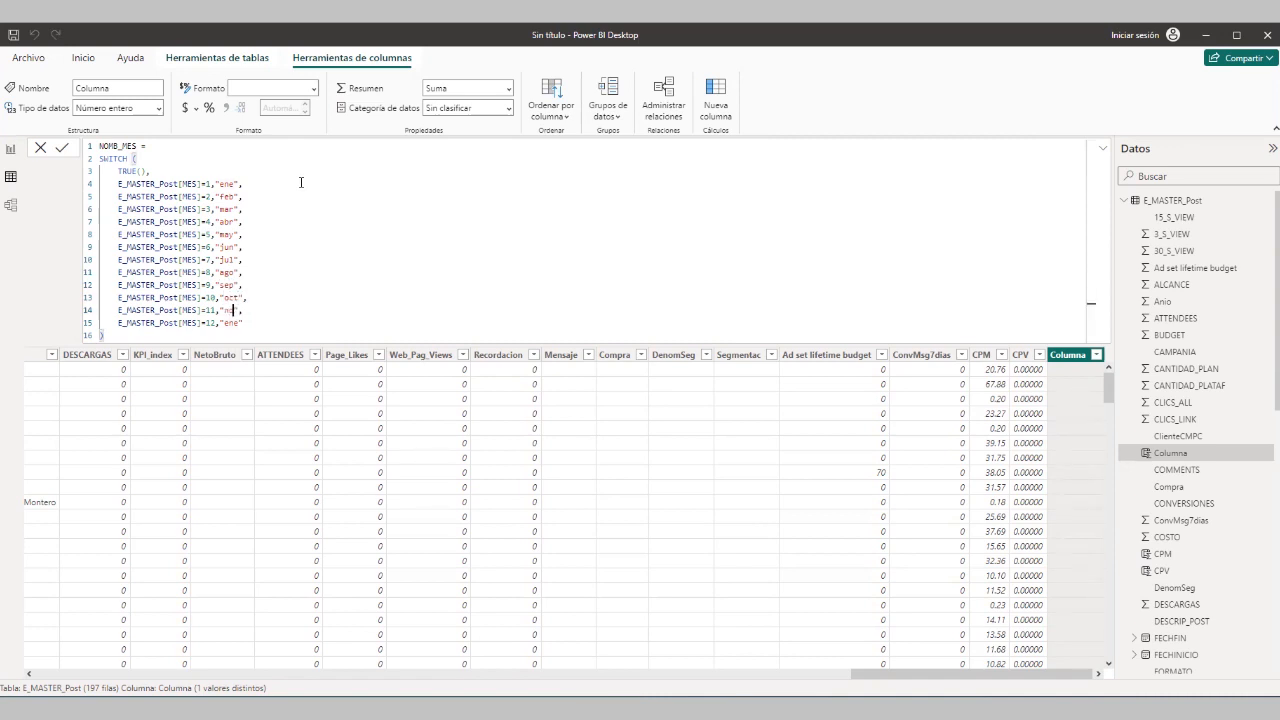
pyautogui.press('Down')
pyautogui.hotkey('shift', 'Left')
pyautogui.hotkey('shift', 'Left')
pyautogui.hotkey('shift', 'Left')
pyautogui.write('dic')
# Review the NOMB_MES formula, checking its column reference, month numbers, result texts and closing parenthesis
pyautogui.click(141, 327)
pyautogui.click(133, 334)
pyautogui.moveTo(118, 186); pyautogui.dragTo(205, 184)
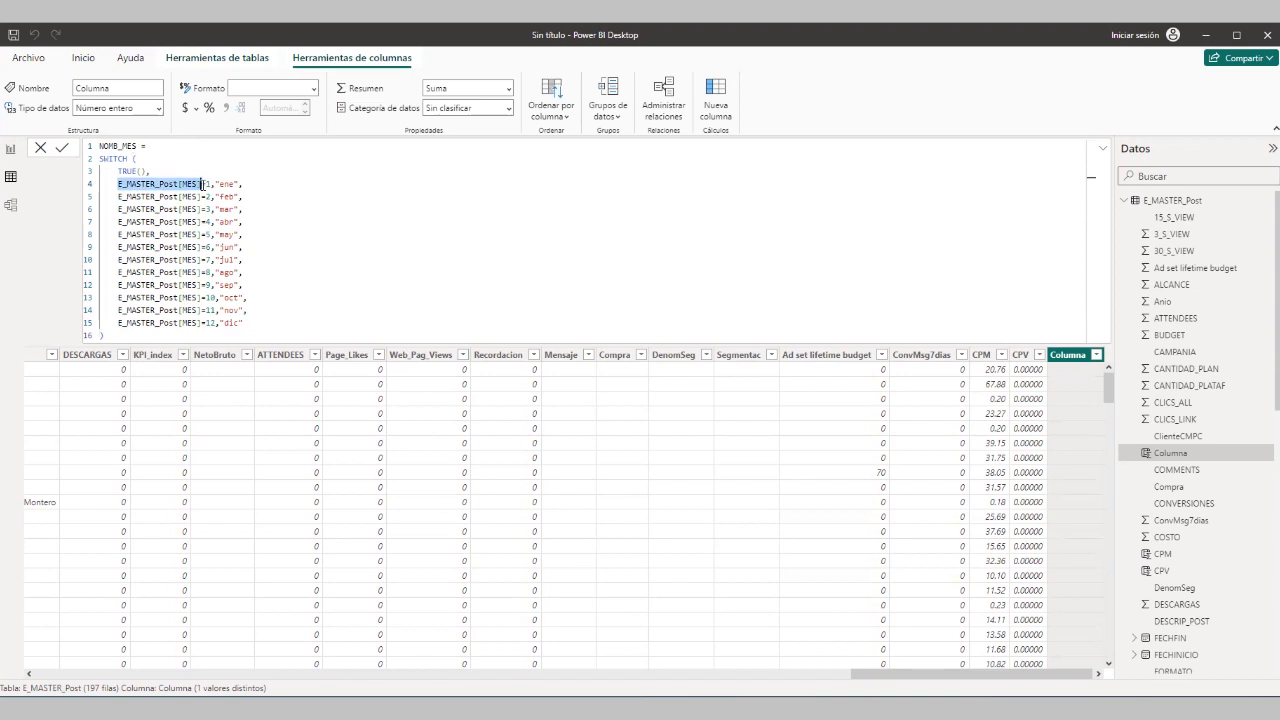
pyautogui.click(209, 184)
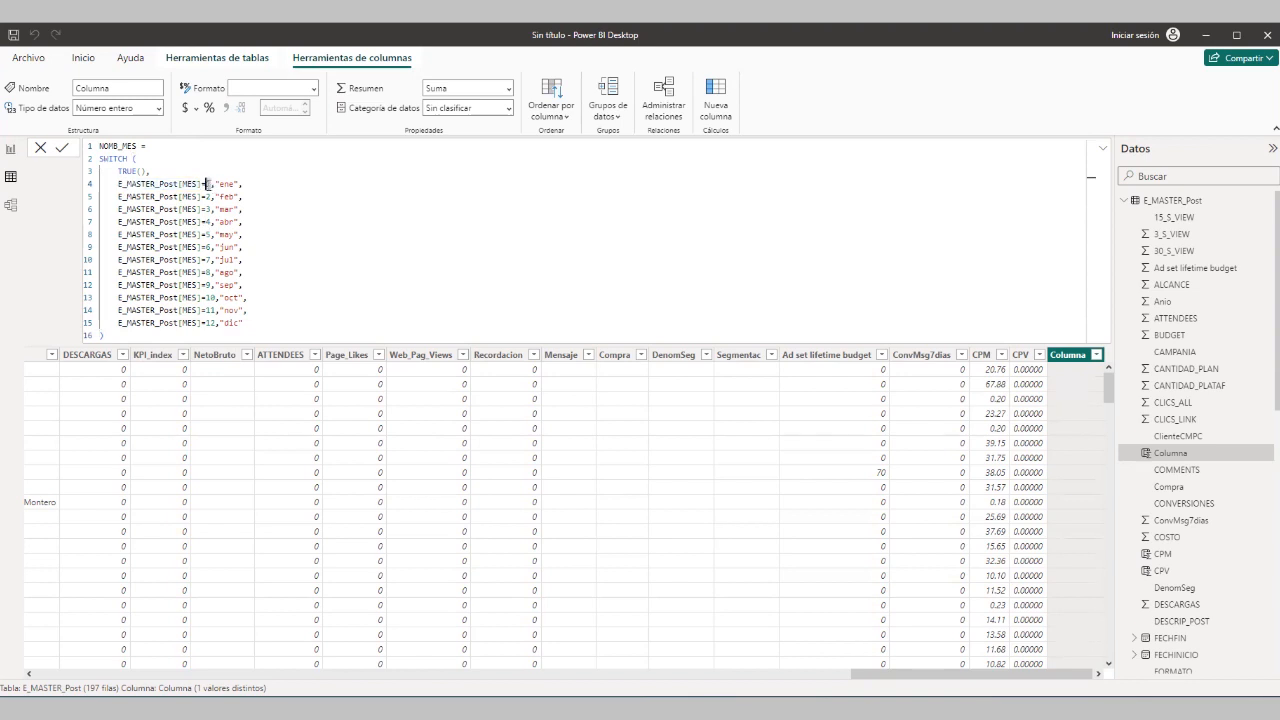
pyautogui.doubleClick(227, 184)
pyautogui.click(260, 319)
pyautogui.moveTo(101, 147); pyautogui.dragTo(104, 336)
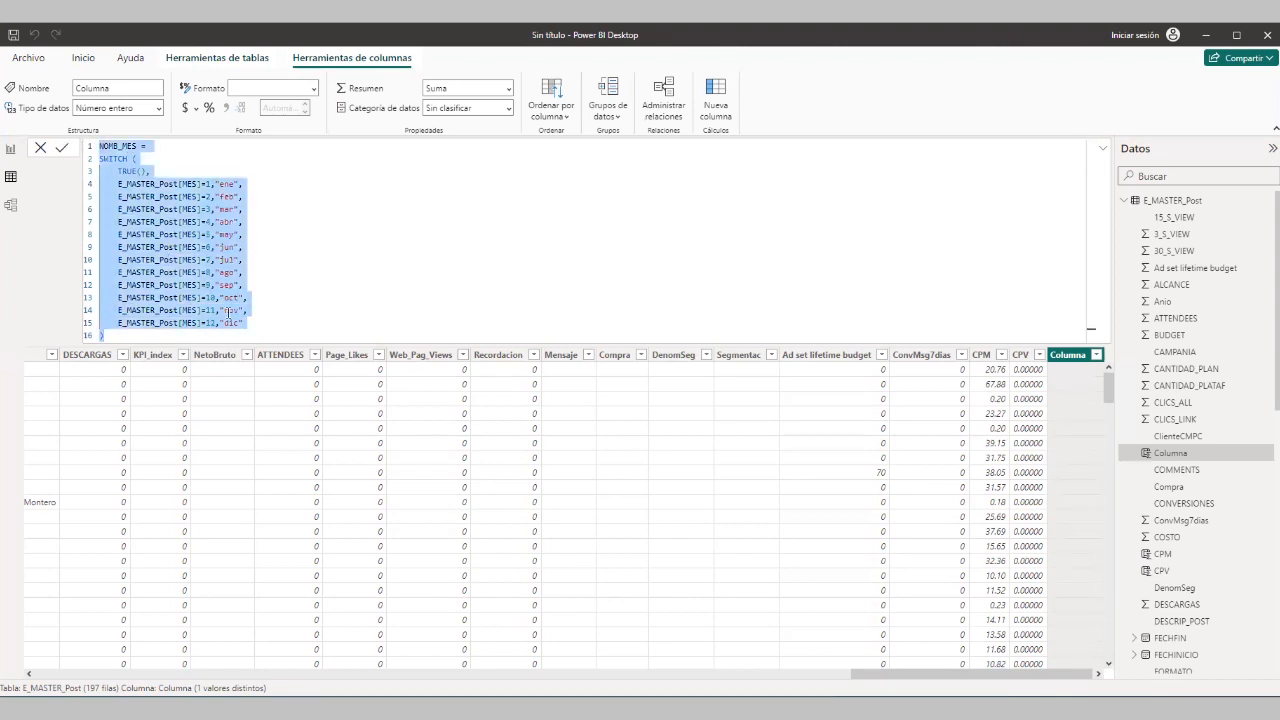
pyautogui.click(312, 212)
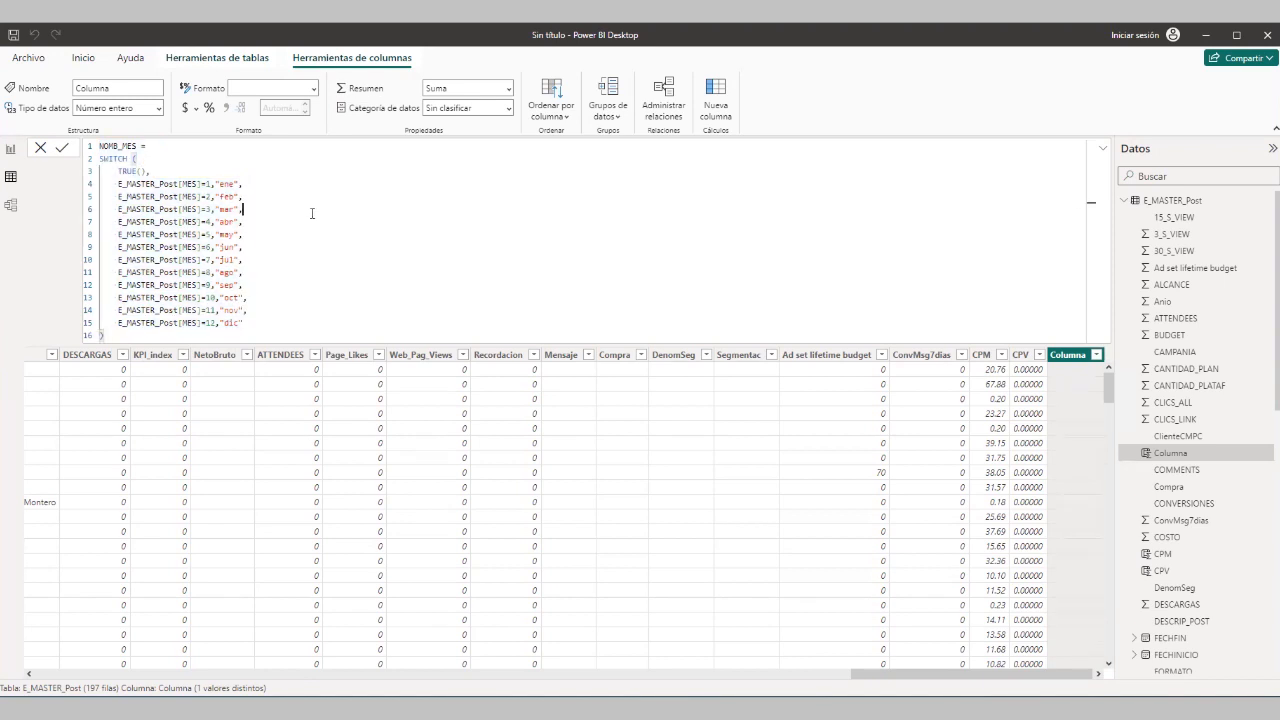
pyautogui.click(114, 146)
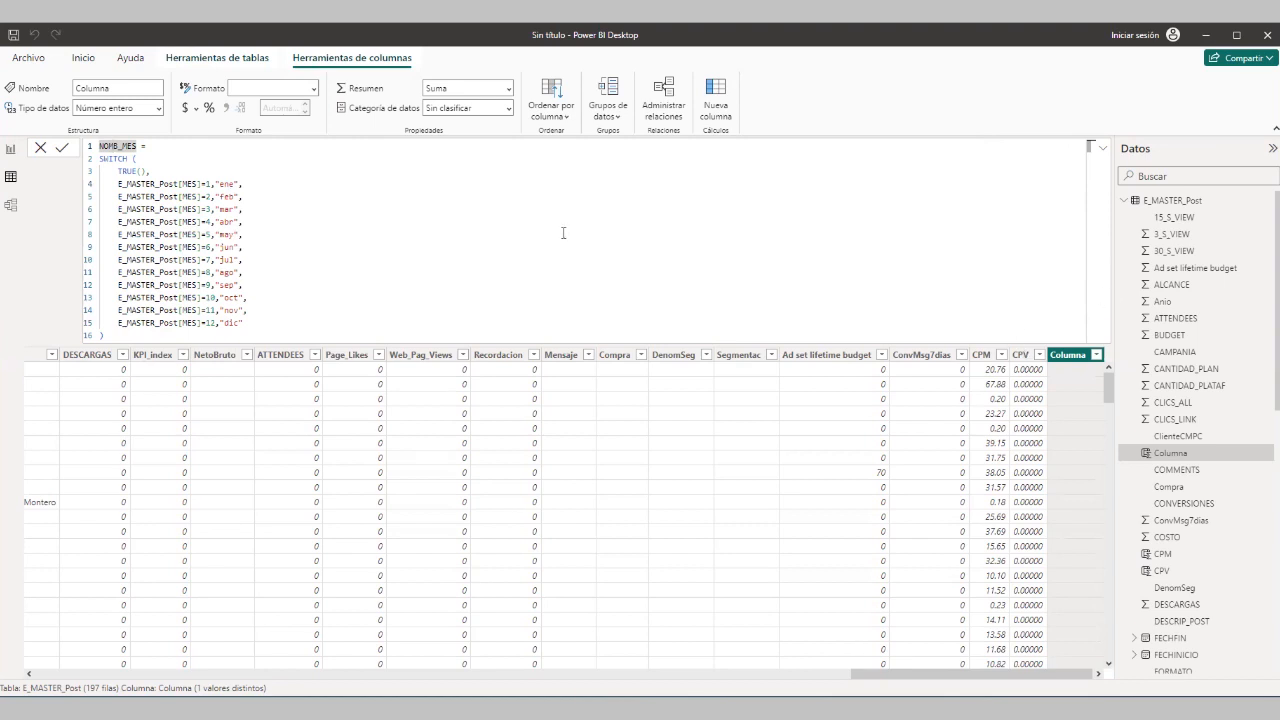
pyautogui.click(205, 271)
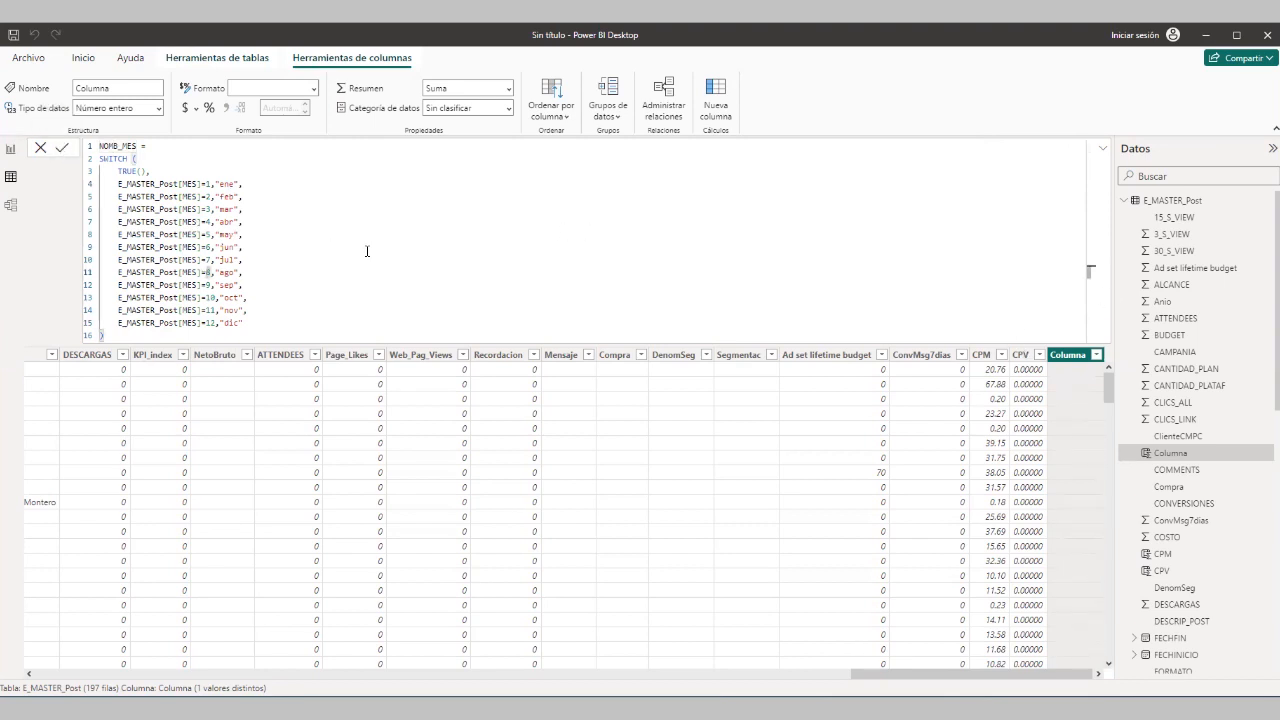
# Commit the NOMB_MES formula and compare the new column's month names with the MES column
pyautogui.press('Return')
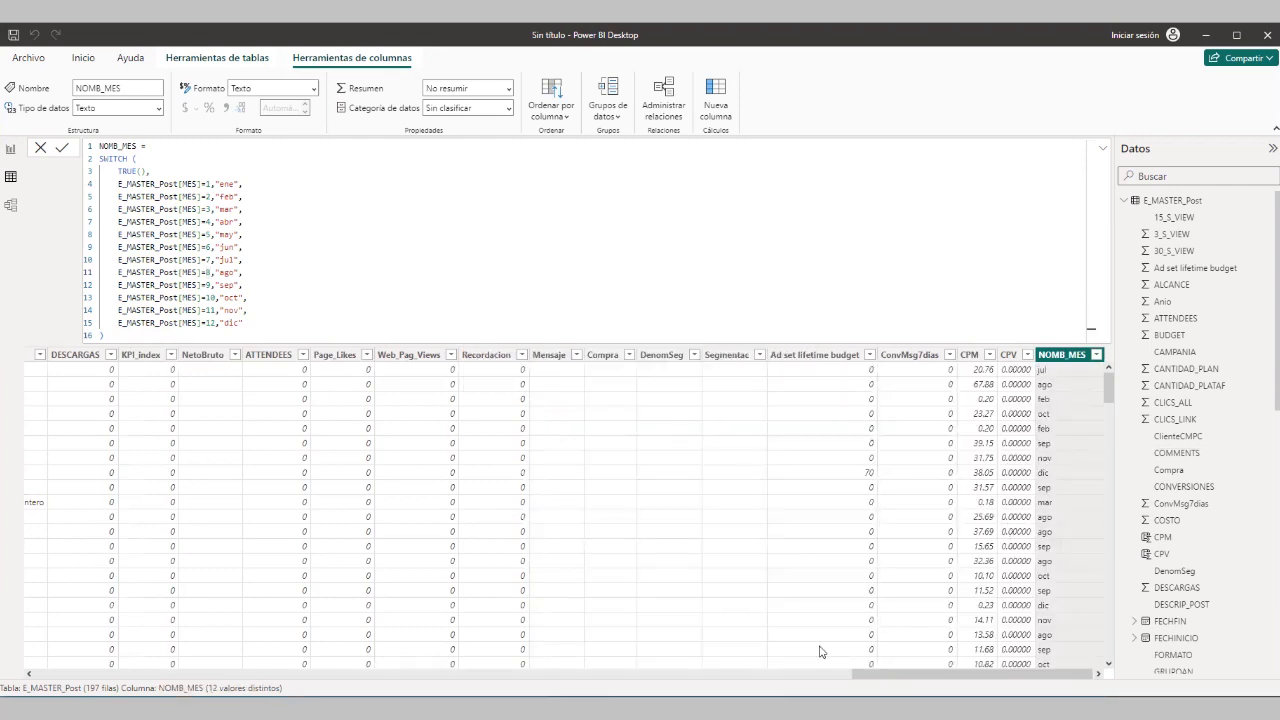
pyautogui.moveTo(880, 674); pyautogui.dragTo(54, 674)
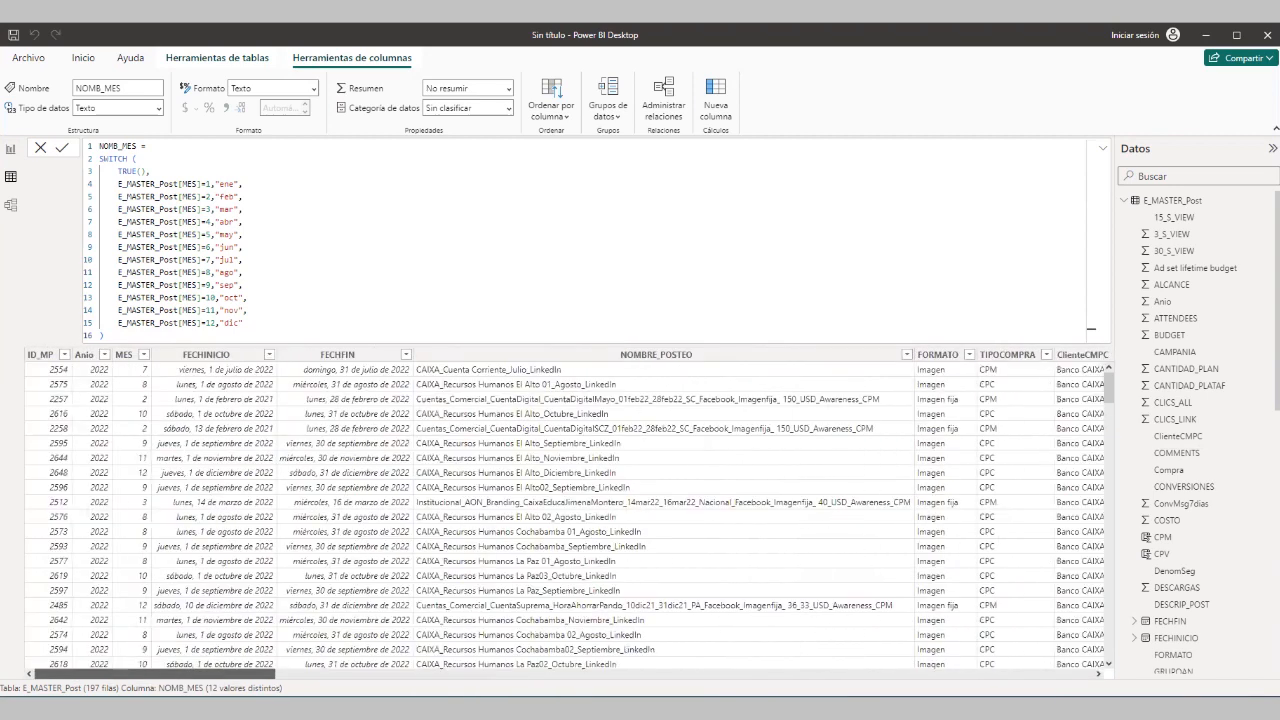
pyautogui.moveTo(54, 674); pyautogui.dragTo(900, 674)
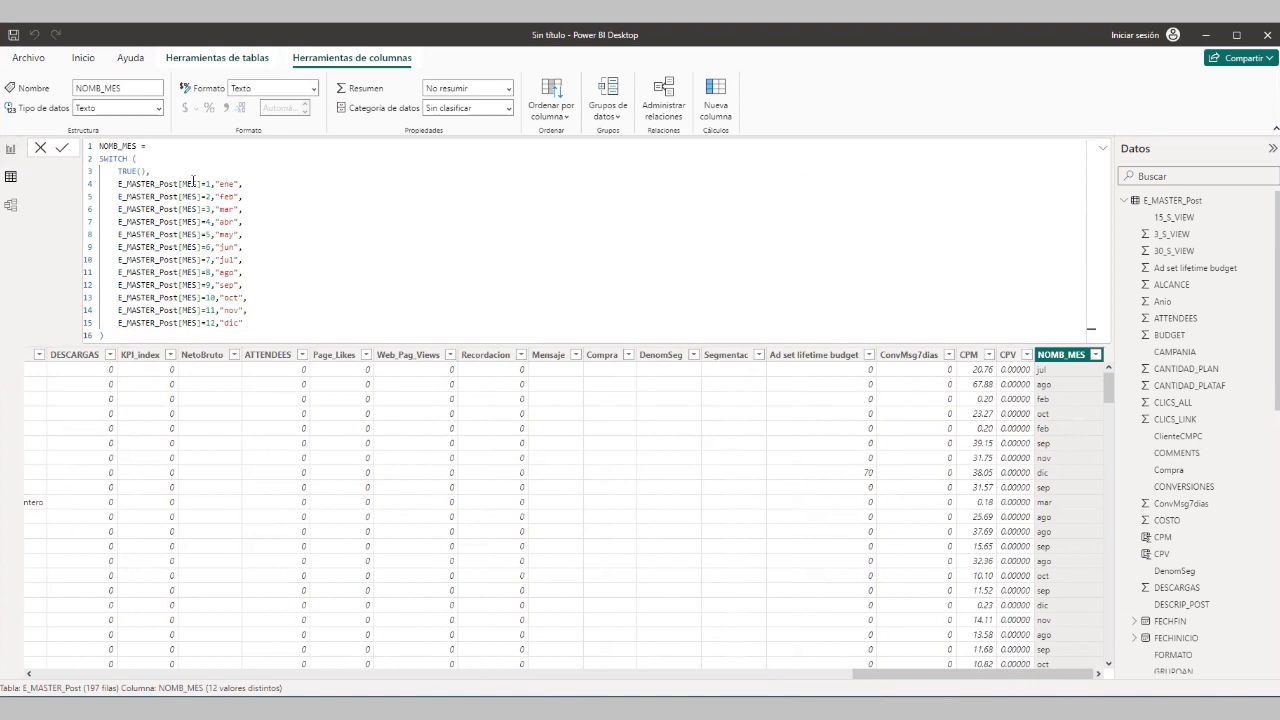
# Add a new column chart to the report page and fit it beneath the existing average CPM by MES chart
pyautogui.click(10, 149)
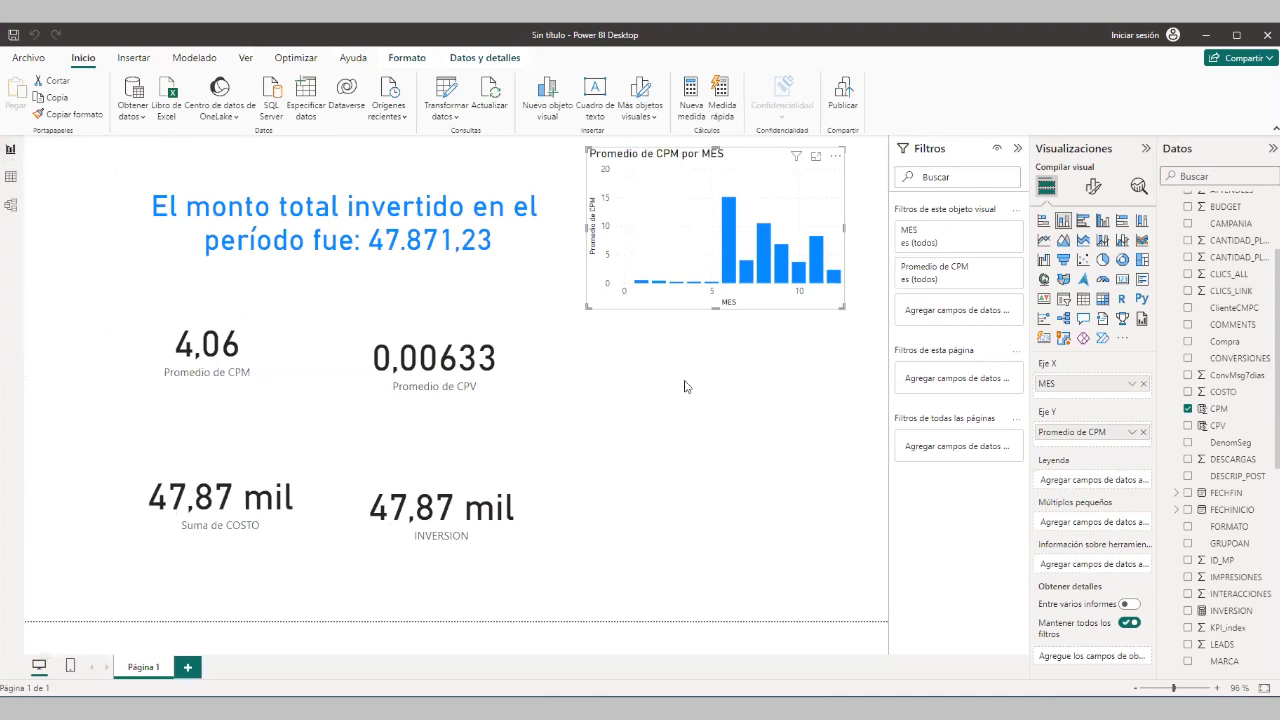
pyautogui.click(782, 400)
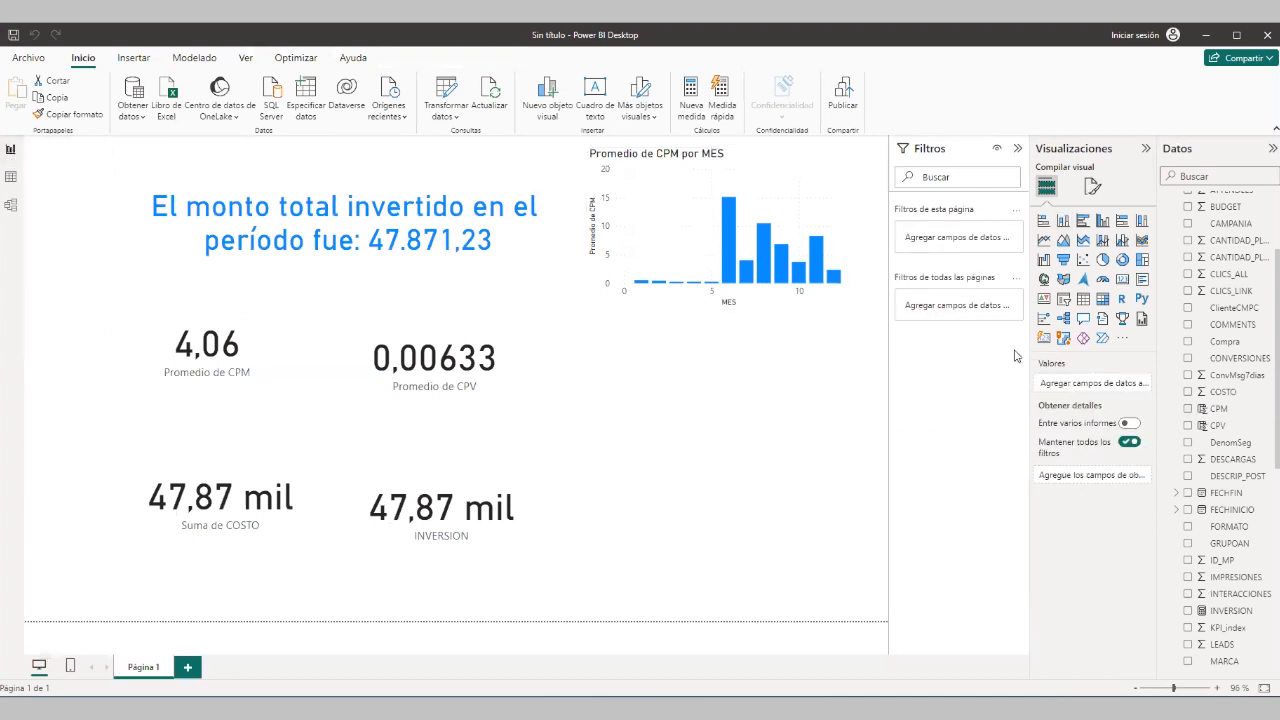
pyautogui.click(1063, 221)
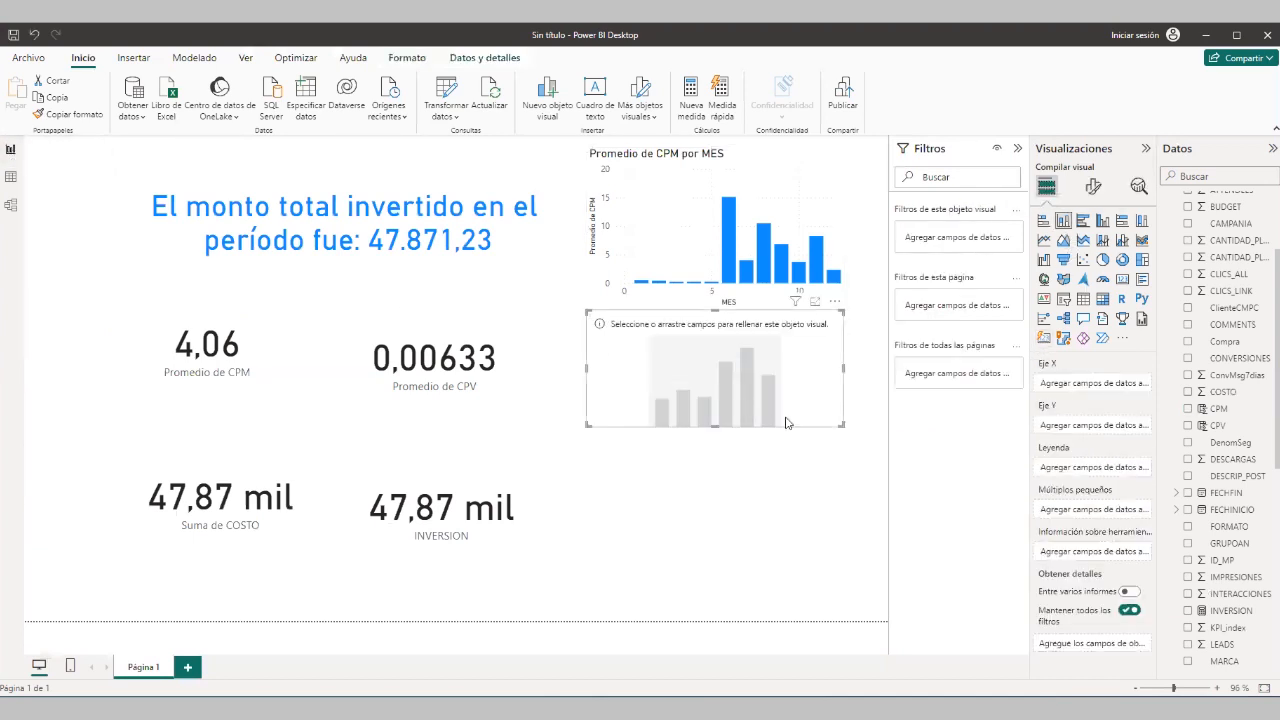
pyautogui.moveTo(777, 410); pyautogui.dragTo(727, 455)
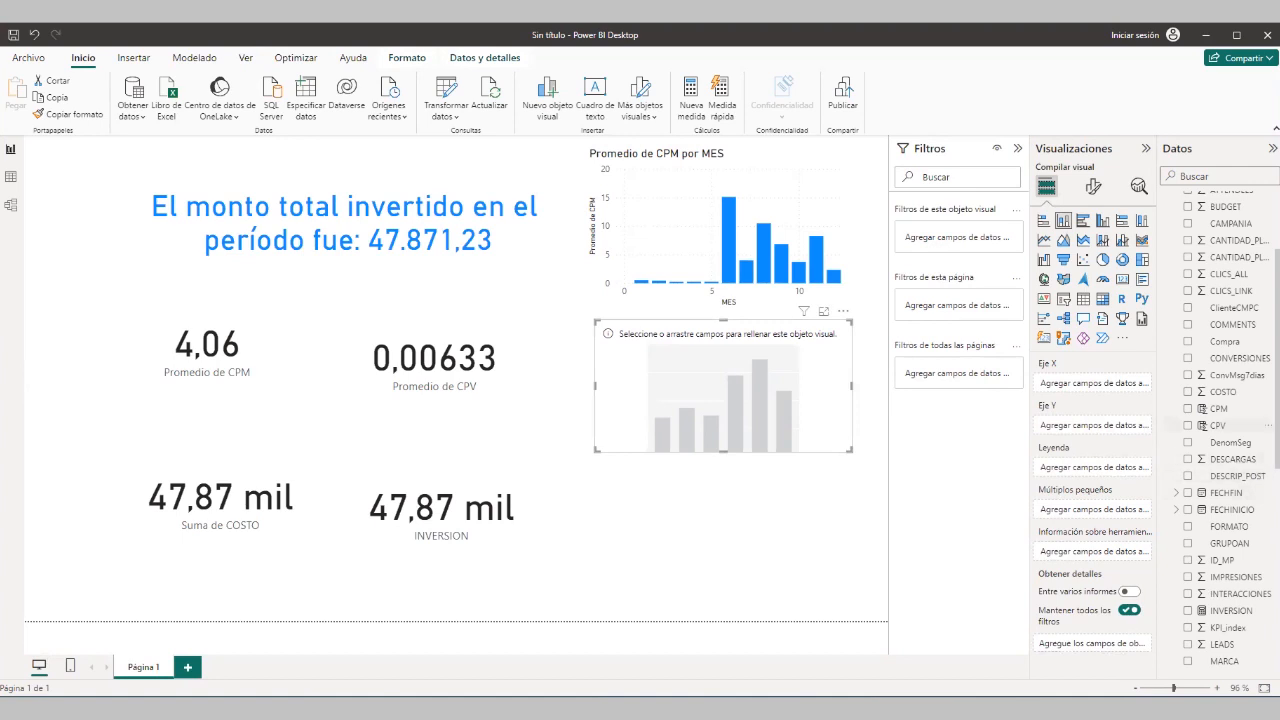
# Assign the NOMB_MES field to the new column chart's X axis
pyautogui.scroll(-1, 1220, 440)
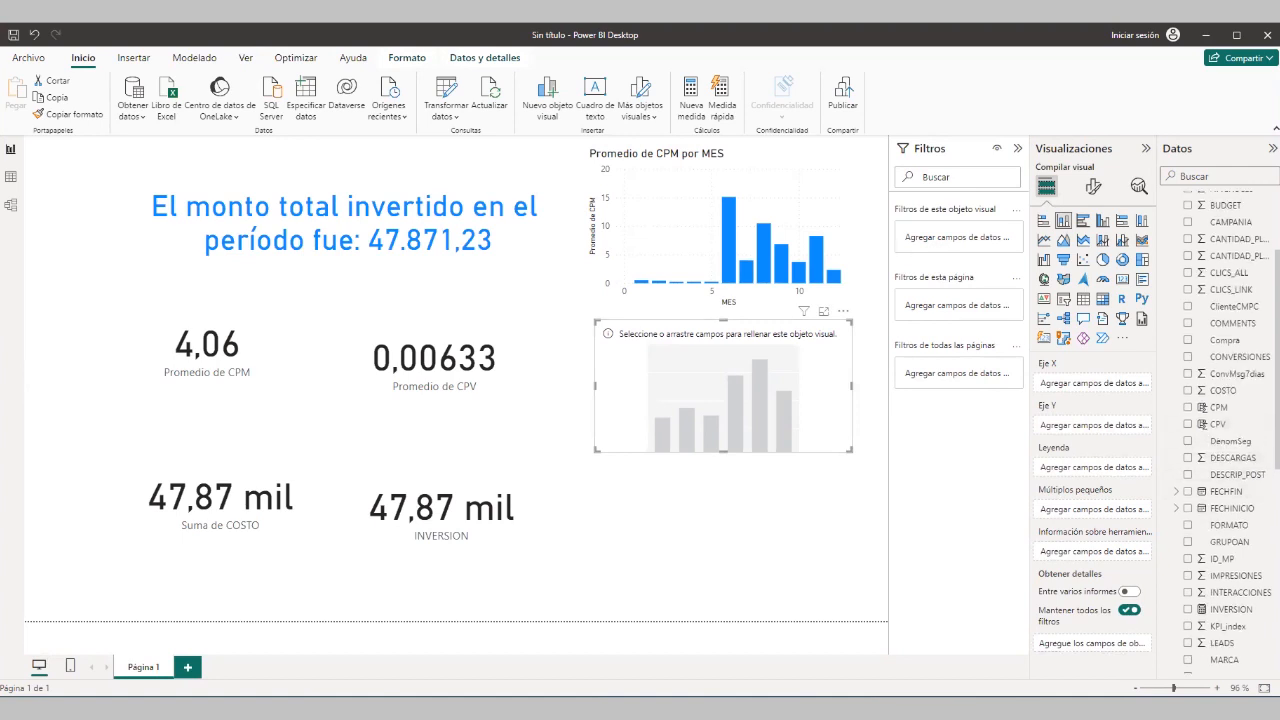
pyautogui.scroll(-3, 1220, 430)
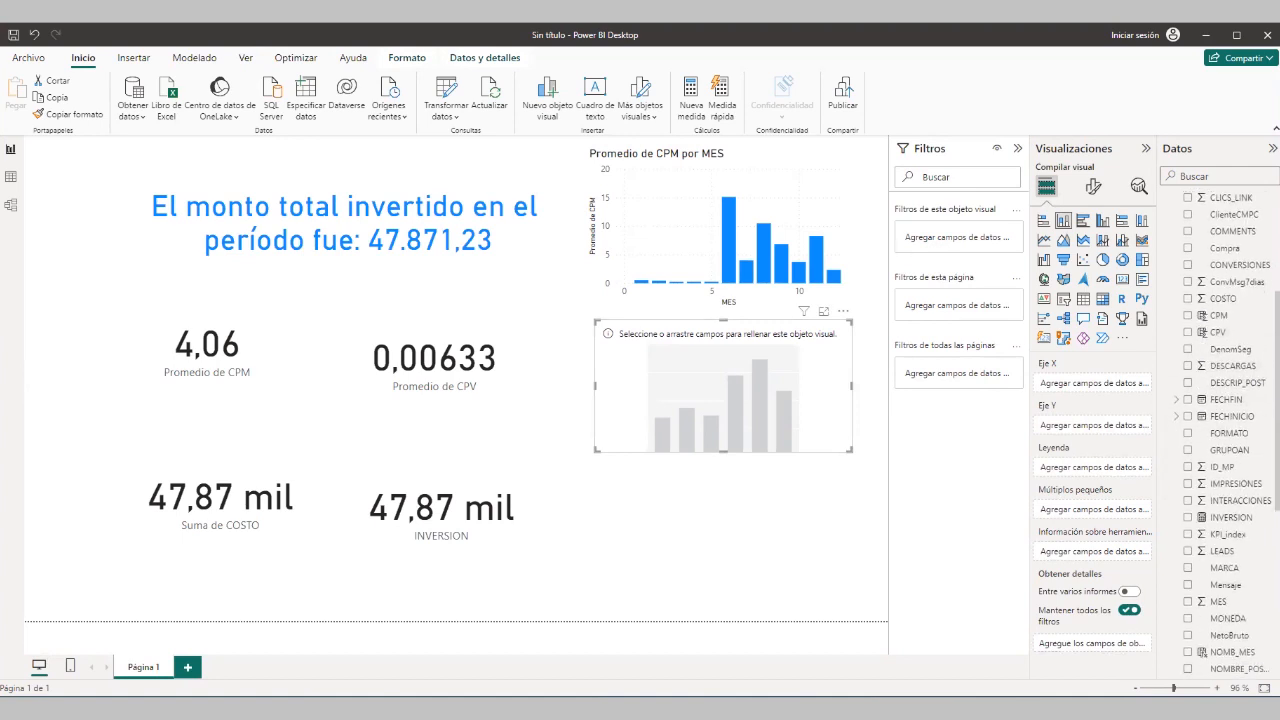
pyautogui.scroll(-3, 1235, 480)
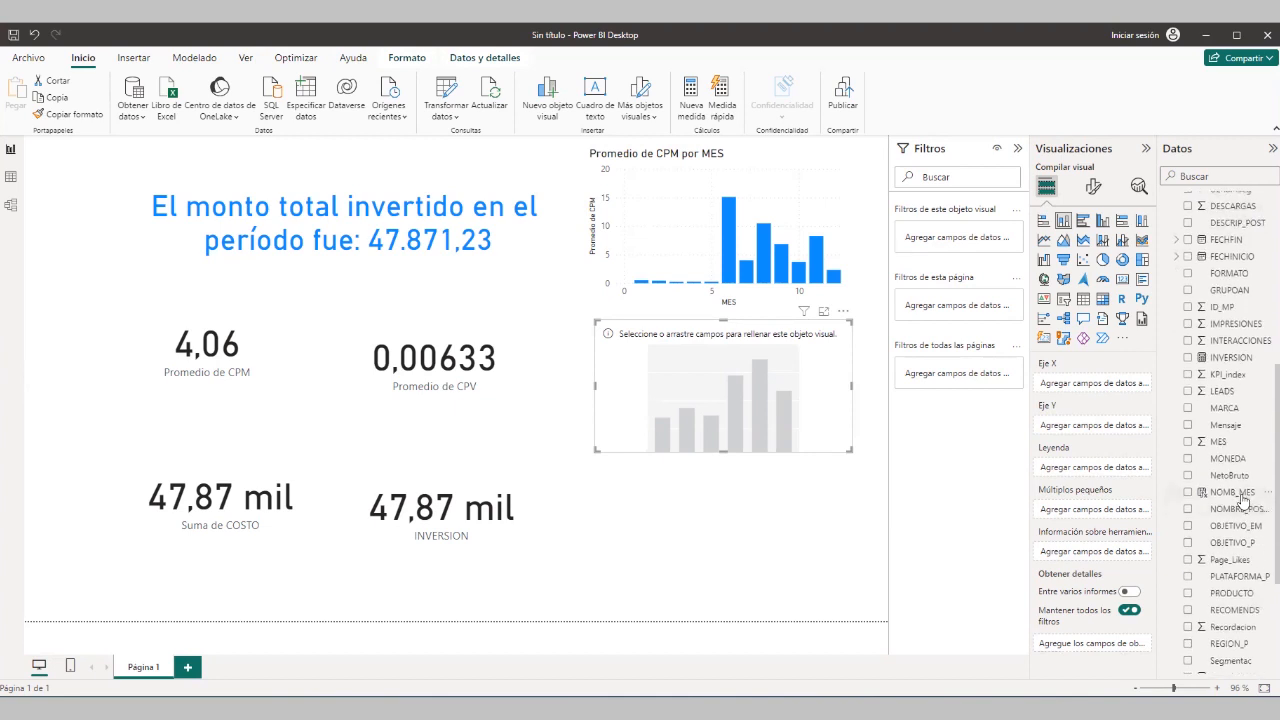
pyautogui.moveTo(1240, 495); pyautogui.dragTo(1110, 393)
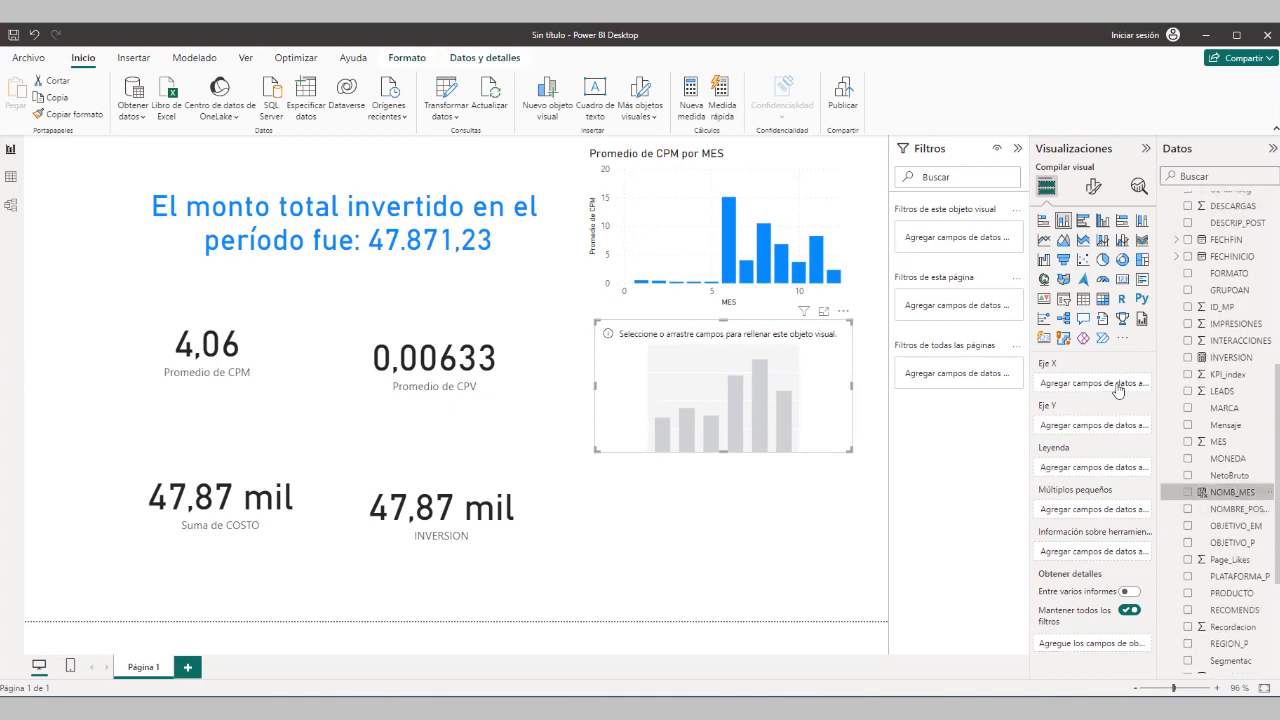
# Plot CPM on the NOMB_MES chart's Y axis aggregated as an average (Promedio), and make the chart slightly taller
pyautogui.scroll(3, 1186, 303)
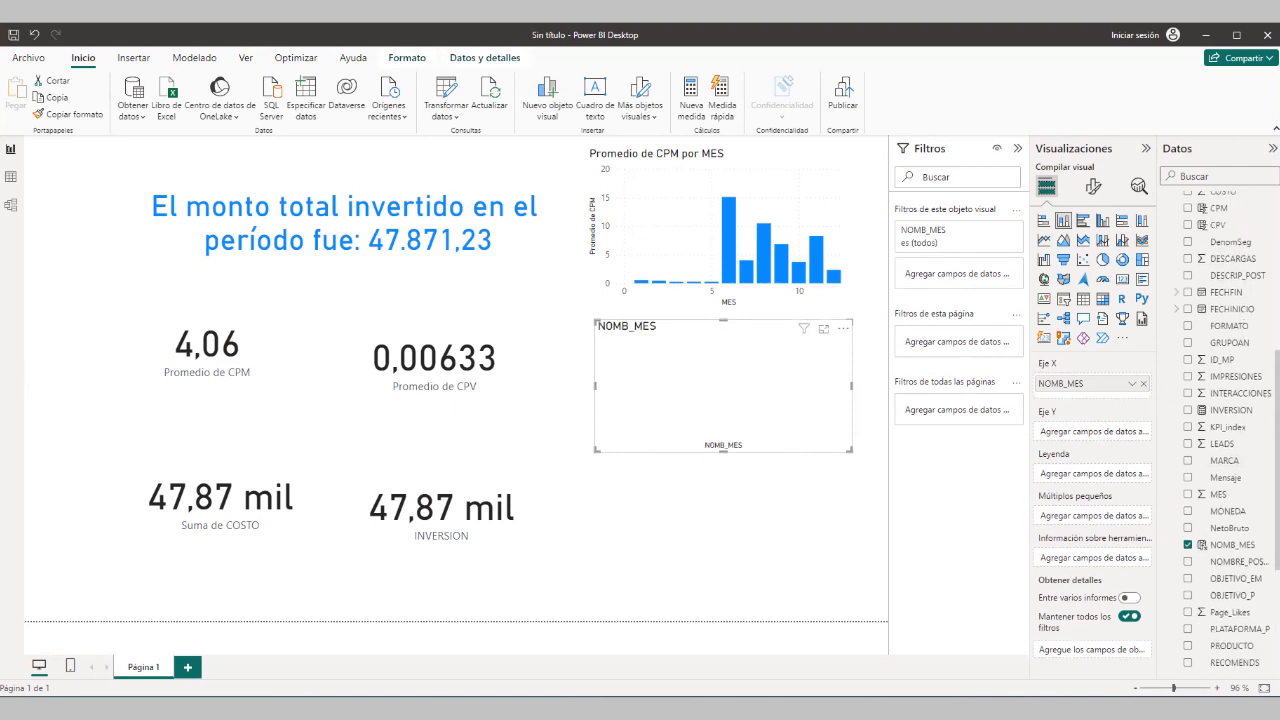
pyautogui.moveTo(1212, 288); pyautogui.dragTo(1093, 434)
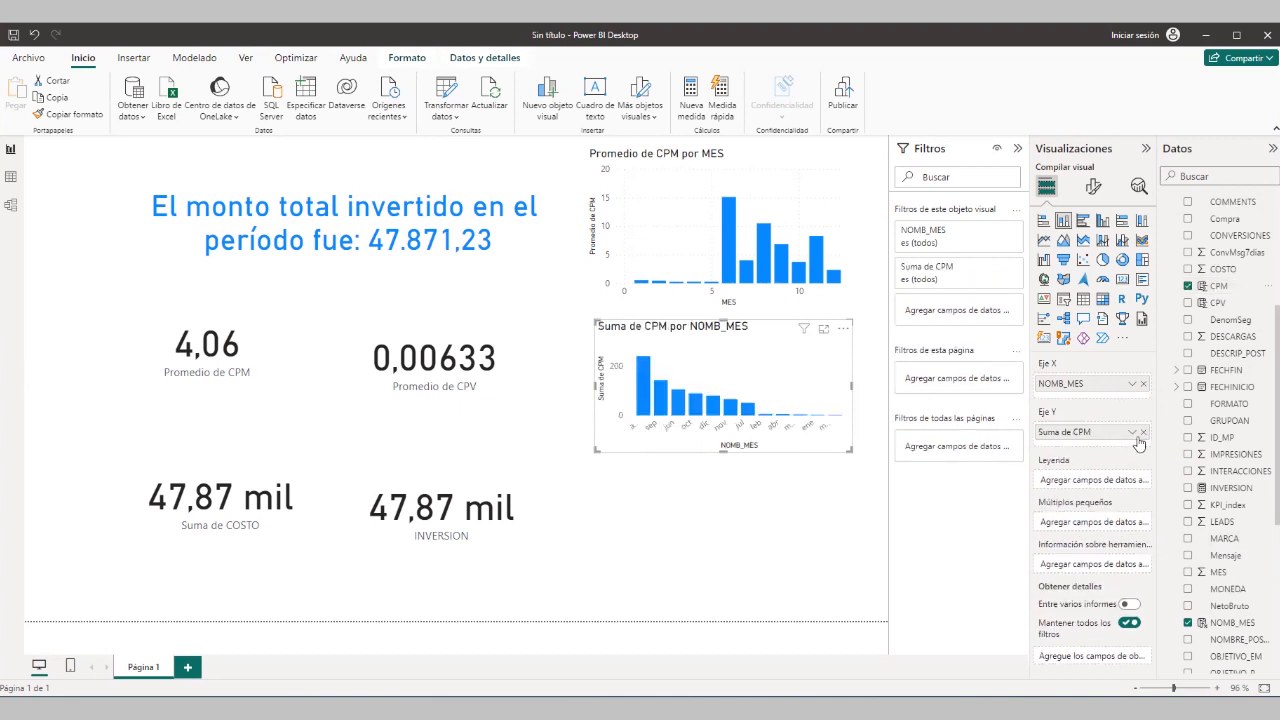
pyautogui.click(1132, 432)
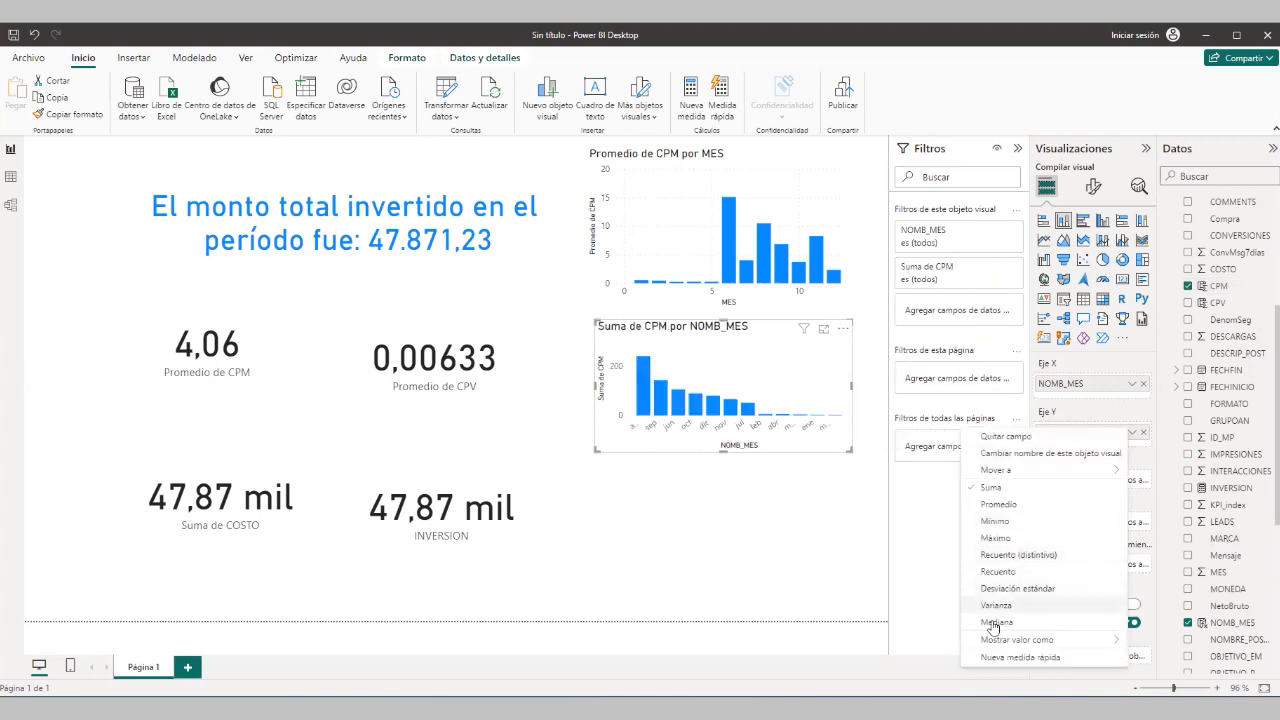
pyautogui.click(1000, 505)
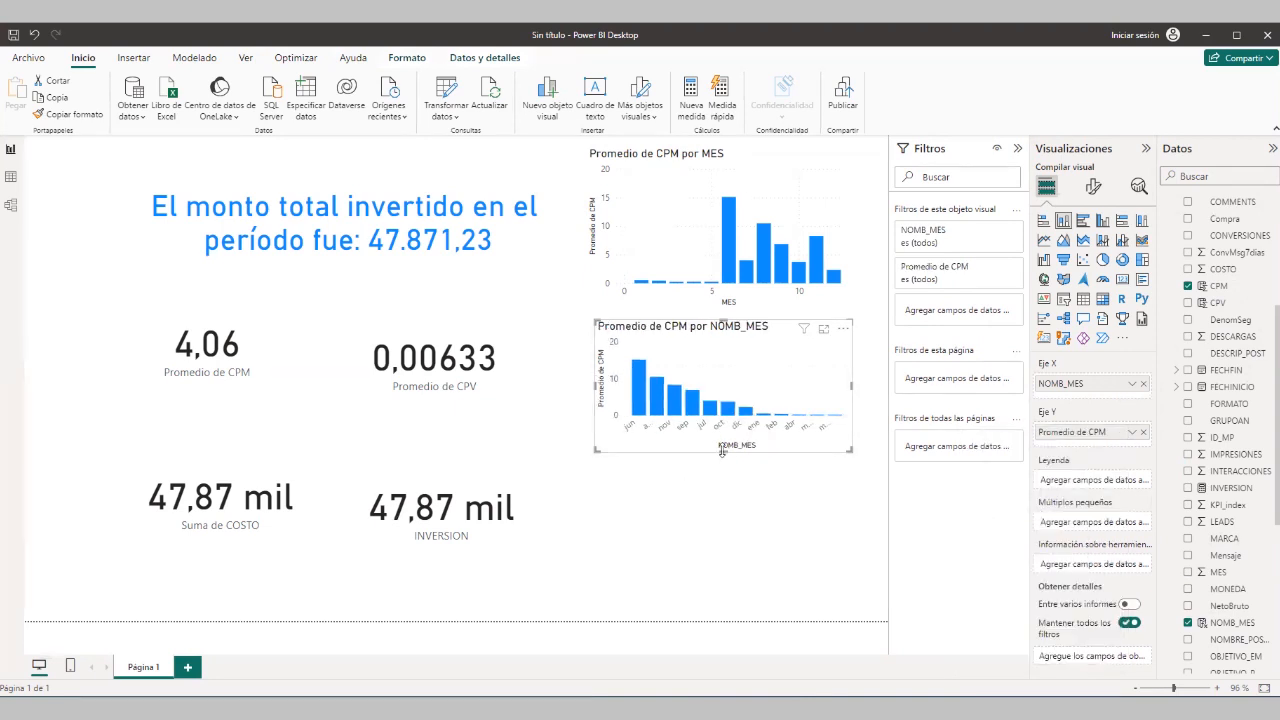
pyautogui.moveTo(731, 452); pyautogui.dragTo(731, 484)
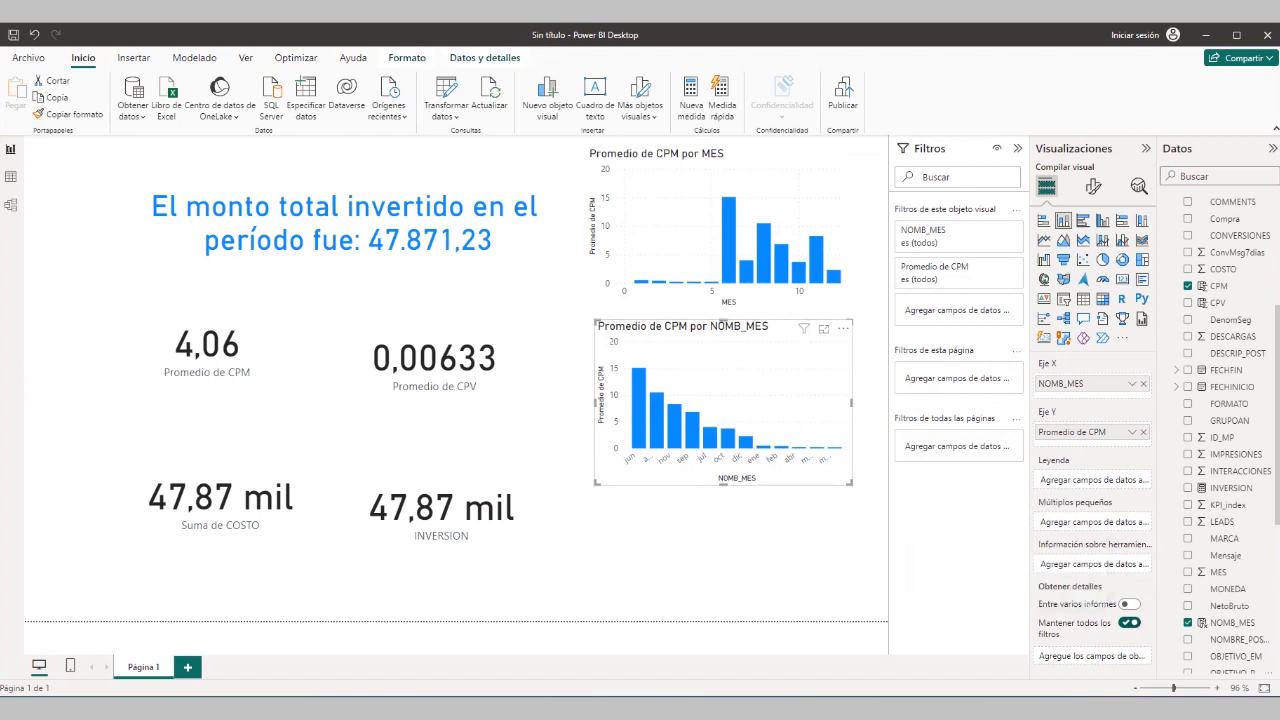
# Set the NOMB_MES column to be sorted by the MES column
pyautogui.click(1228, 623)
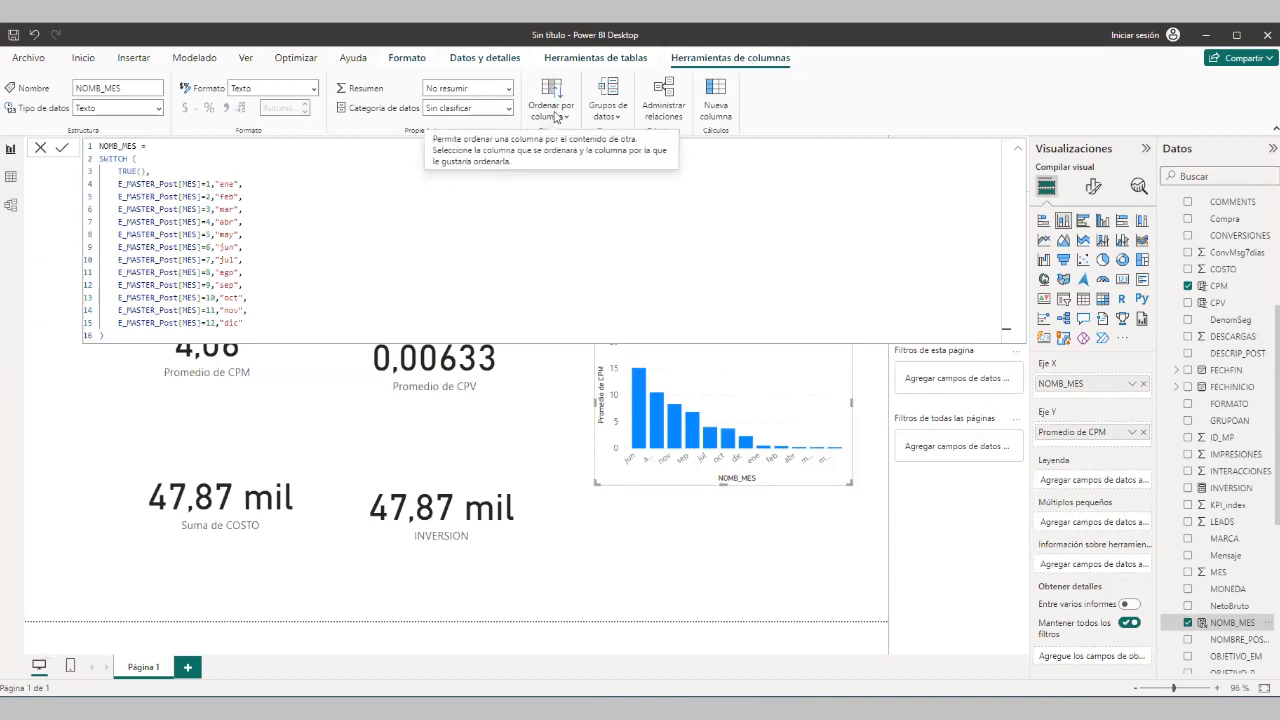
pyautogui.click(549, 112)
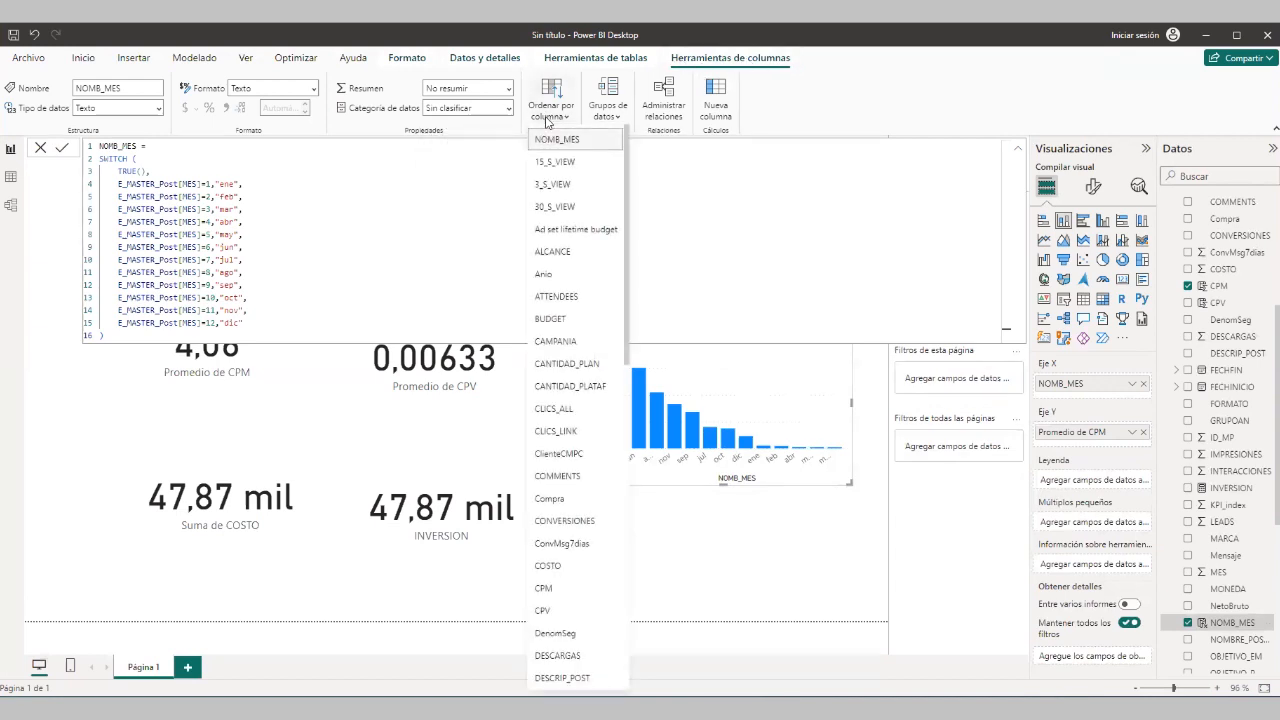
pyautogui.scroll(-5, 567, 365)
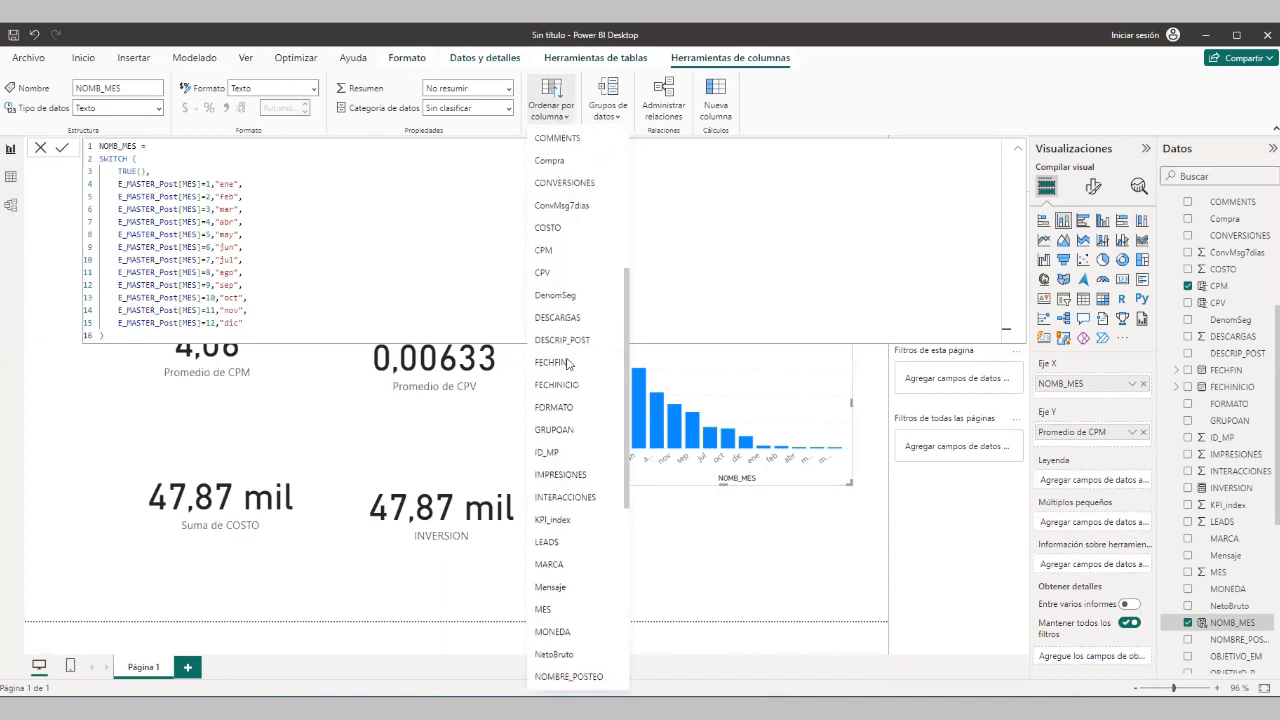
pyautogui.scroll(2, 567, 365)
pyautogui.scroll(-2, 567, 365)
pyautogui.scroll(3, 567, 365)
pyautogui.scroll(2, 567, 365)
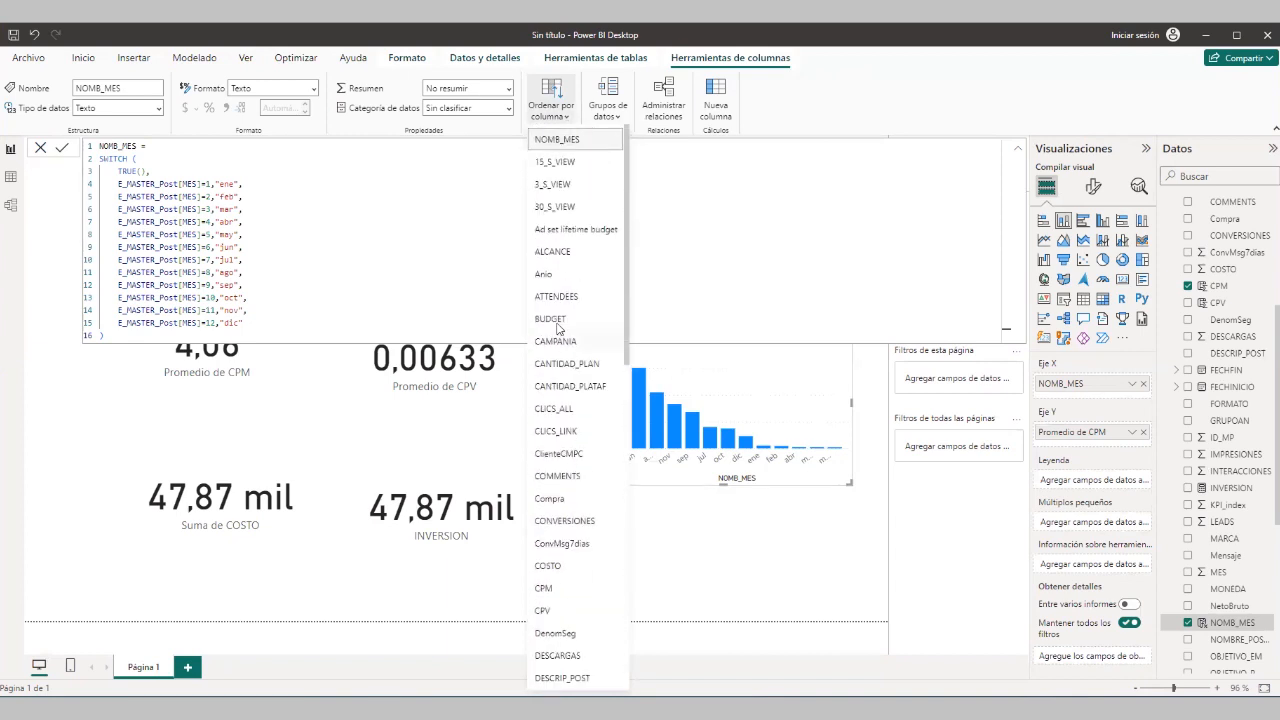
pyautogui.scroll(-1, 553, 286)
pyautogui.scroll(-5, 553, 286)
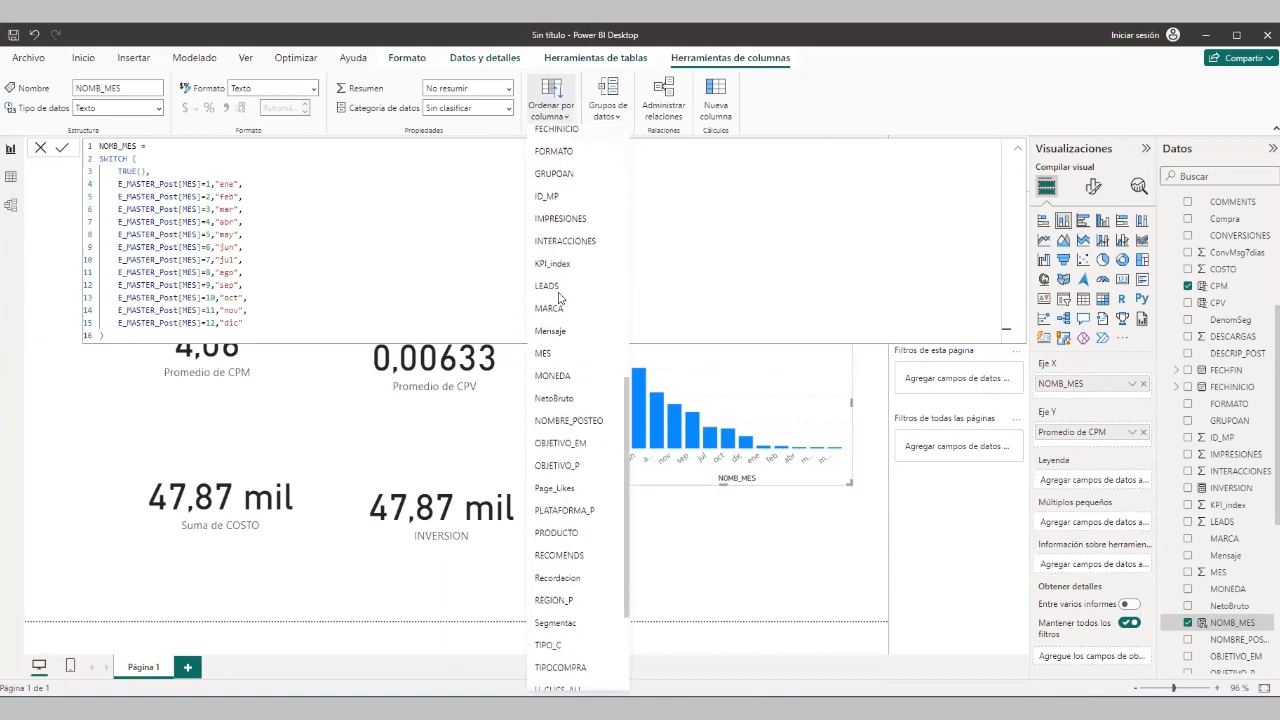
pyautogui.click(544, 356)
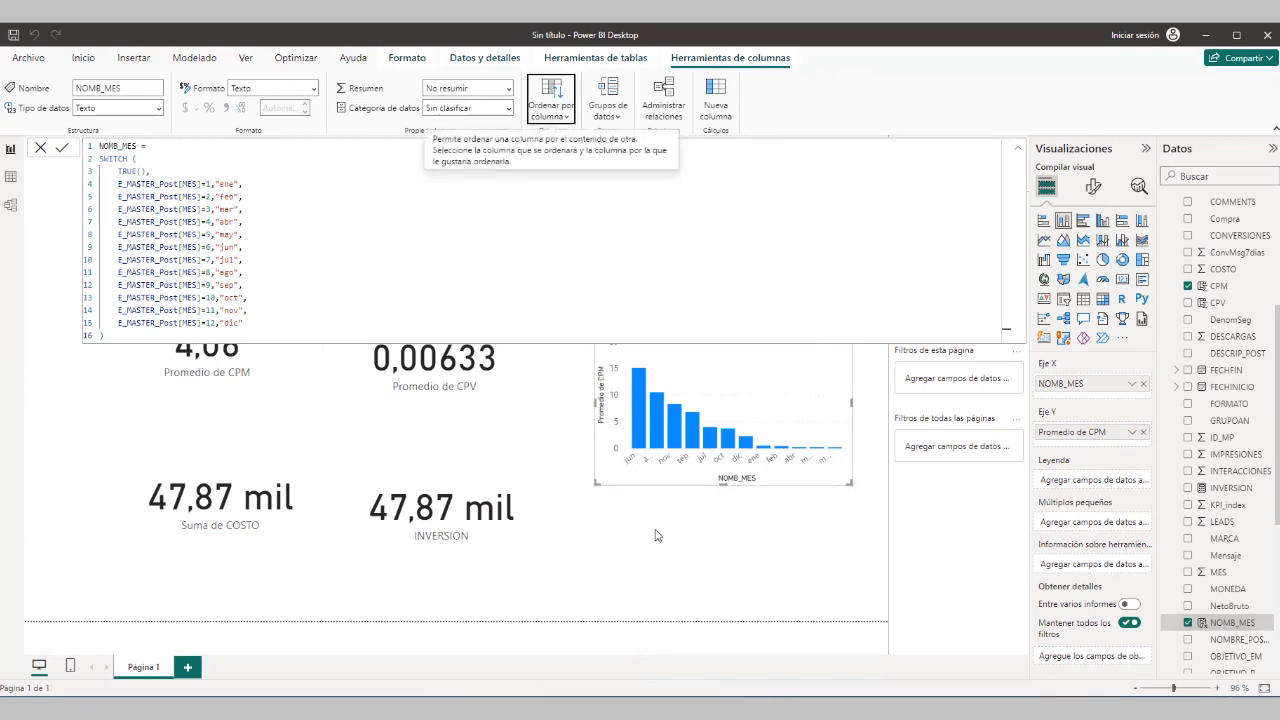
pyautogui.click(866, 461)
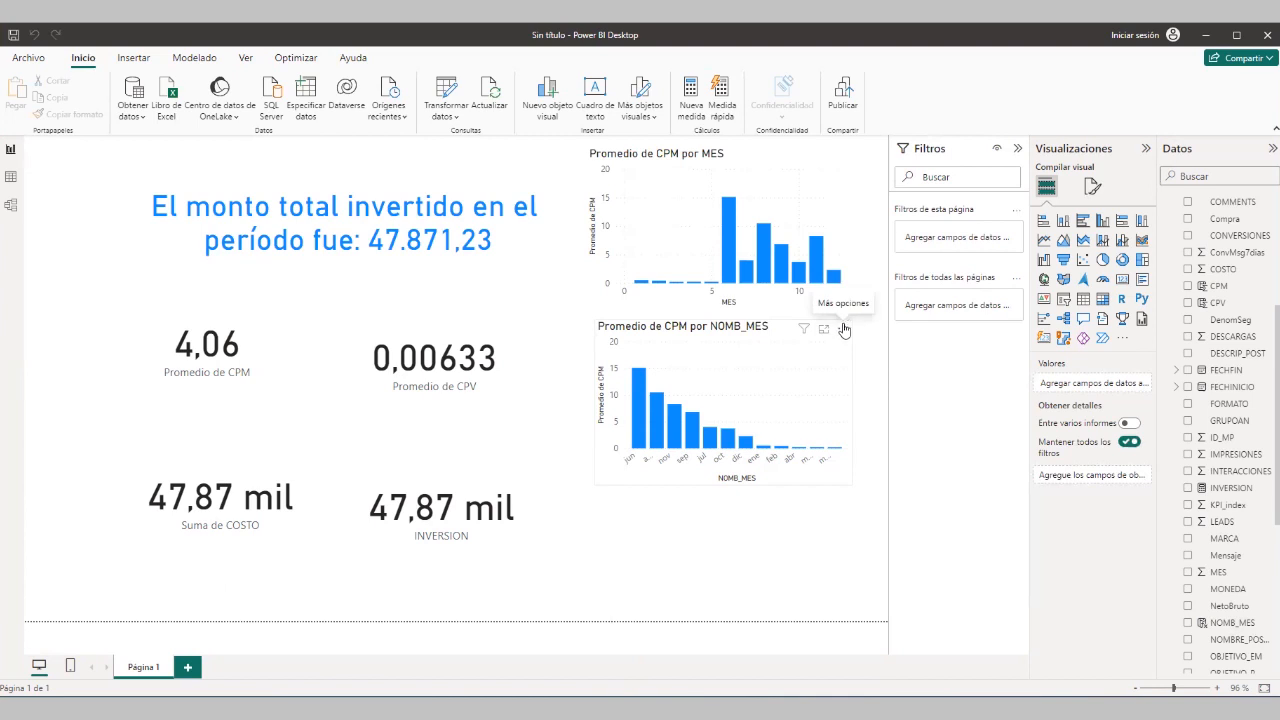
# Sort the axis of the average CPM by NOMB_MES chart by NOMB_MES in ascending order
pyautogui.click(845, 335)
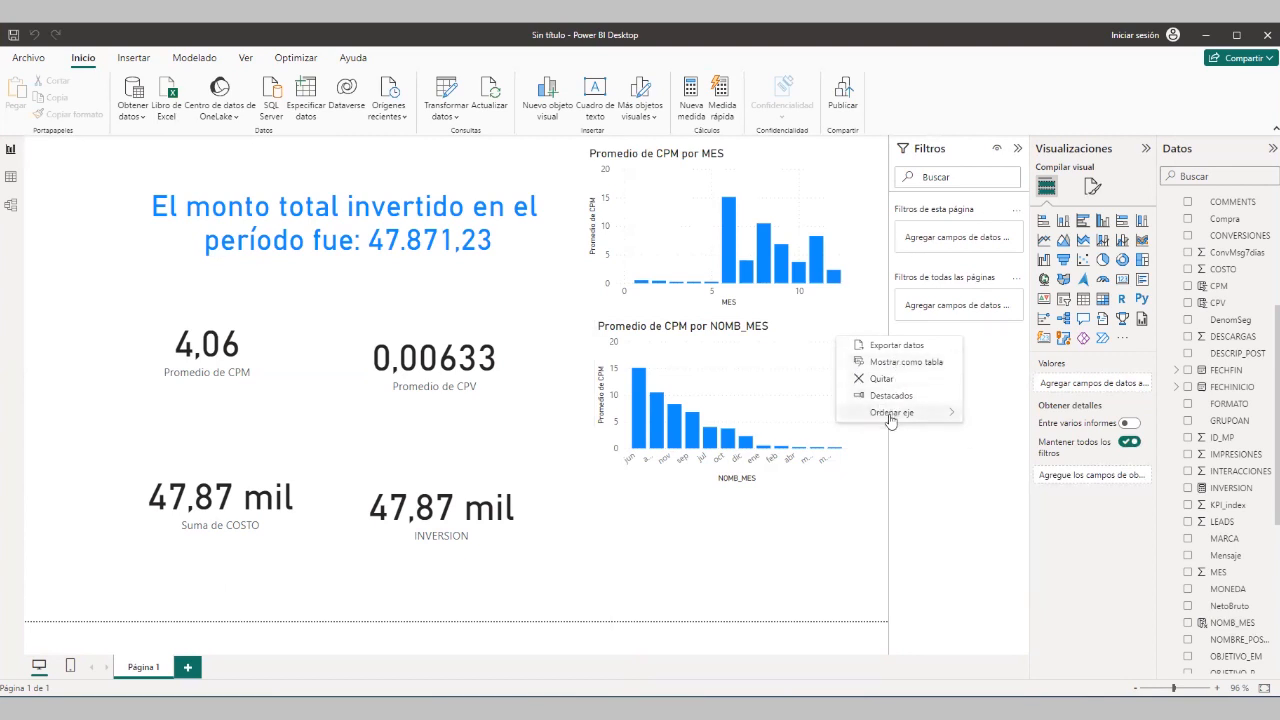
pyautogui.moveTo(930, 412)
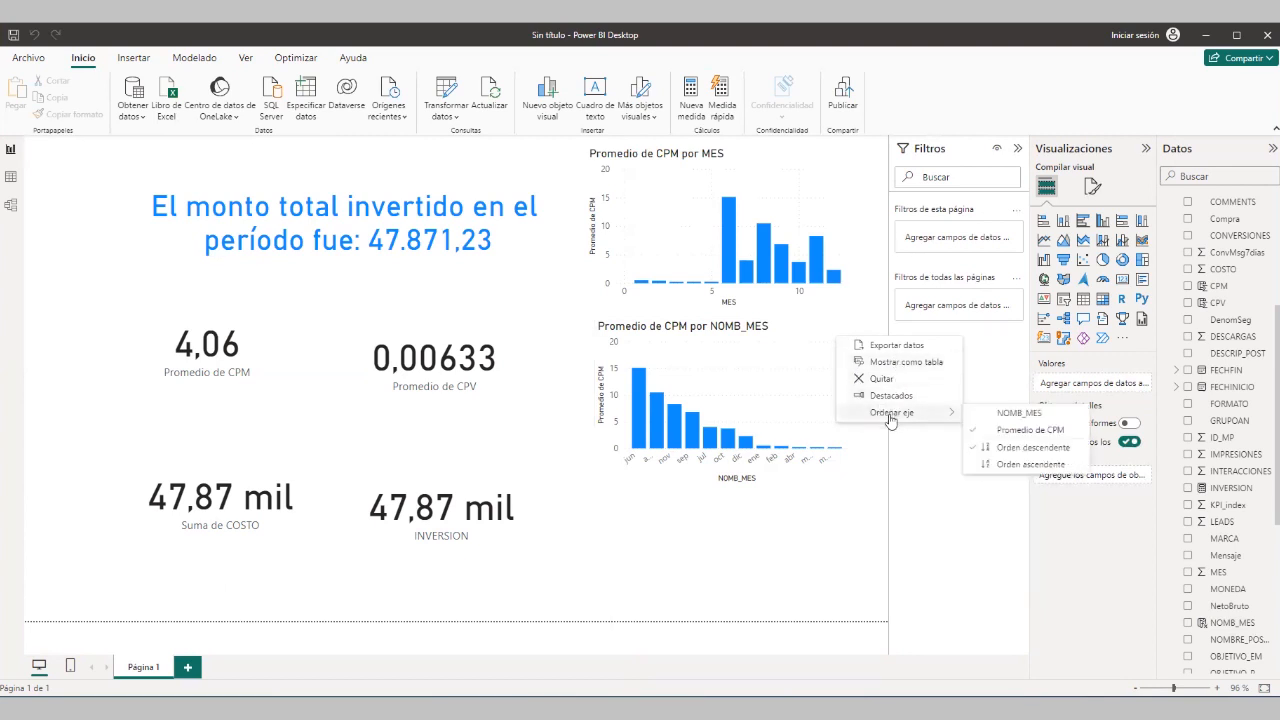
pyautogui.click(1012, 413)
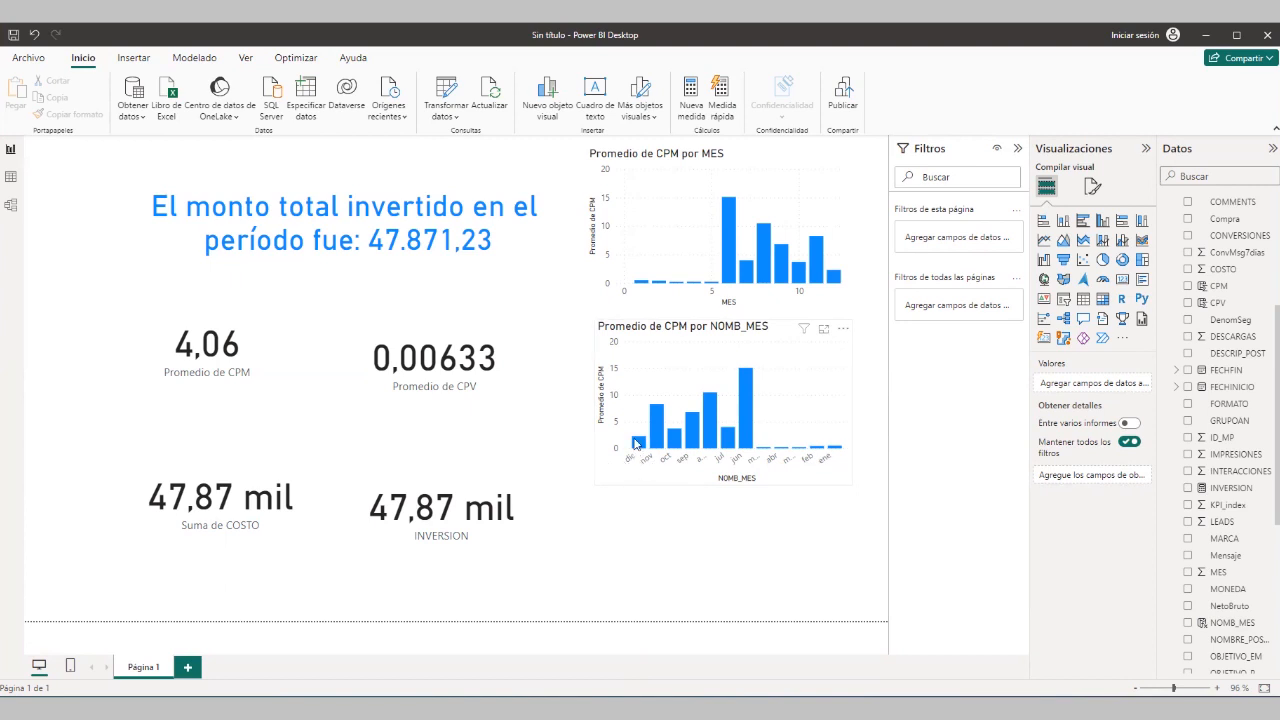
pyautogui.click(840, 328)
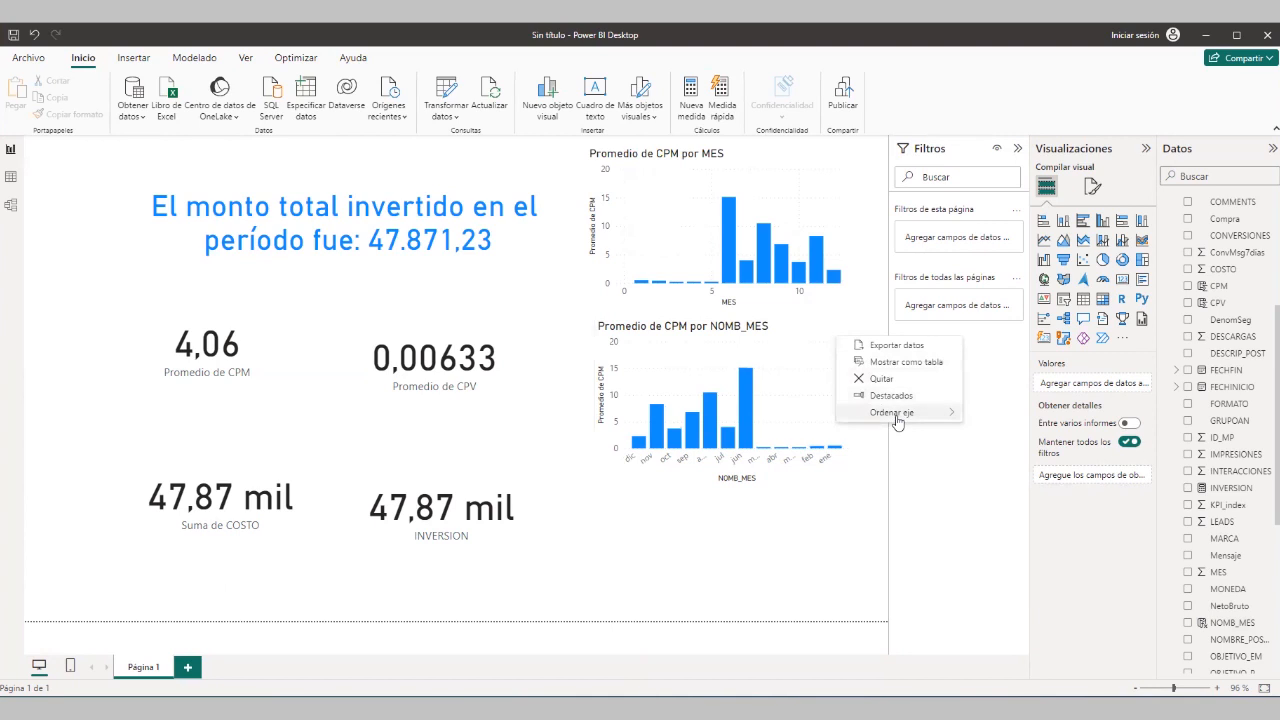
pyautogui.moveTo(950, 413)
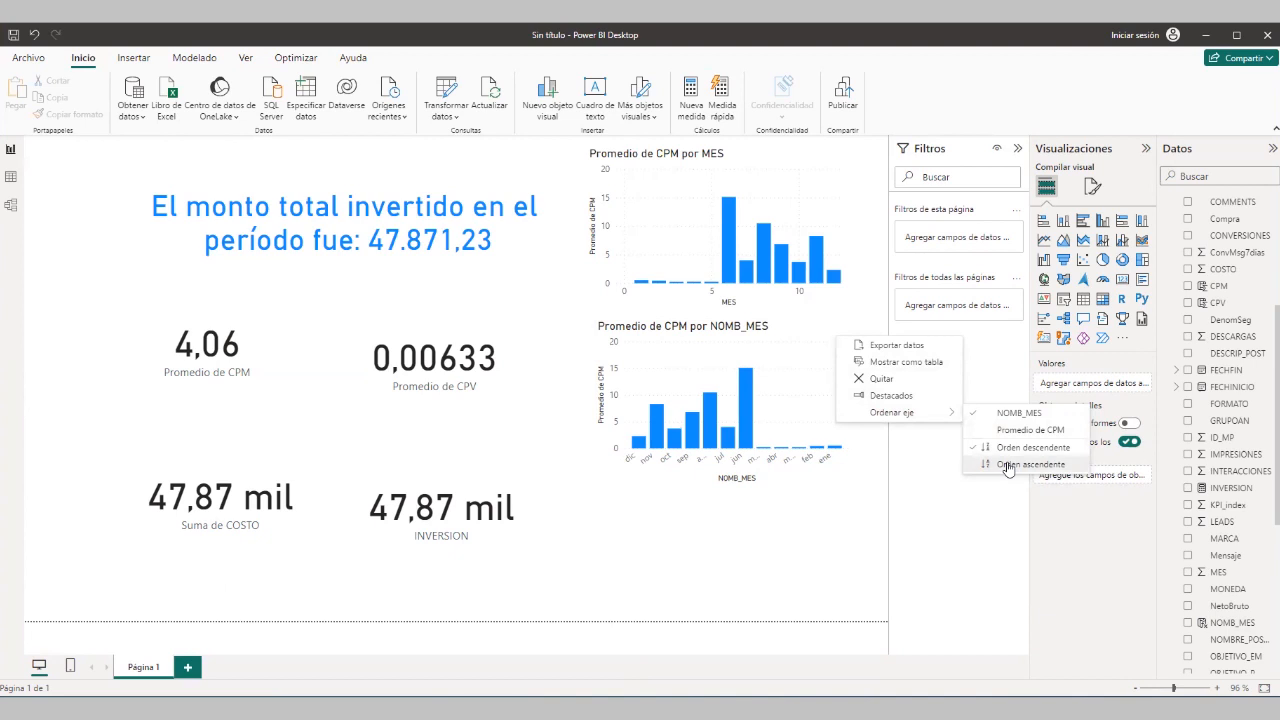
pyautogui.click(1008, 466)
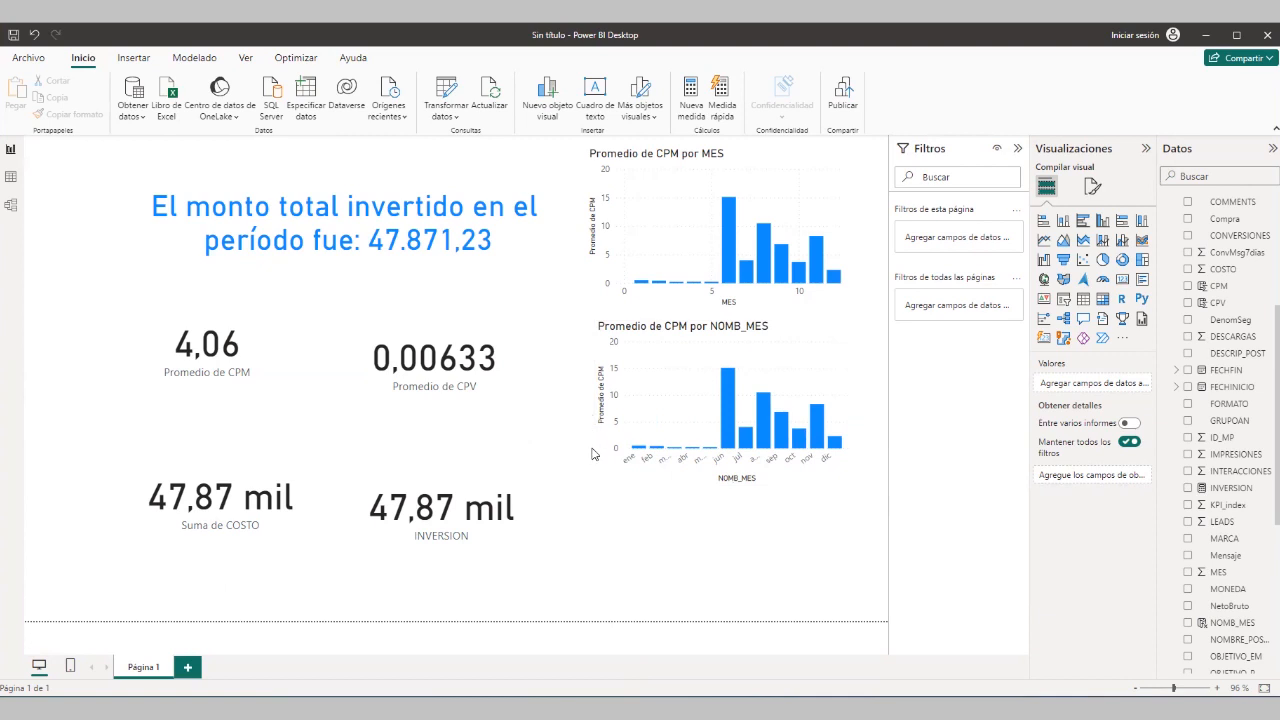
# Widen the average CPM by NOMB_MES chart so the month labels fit, and shift it slightly toward the page's outer edge
pyautogui.click(596, 424)
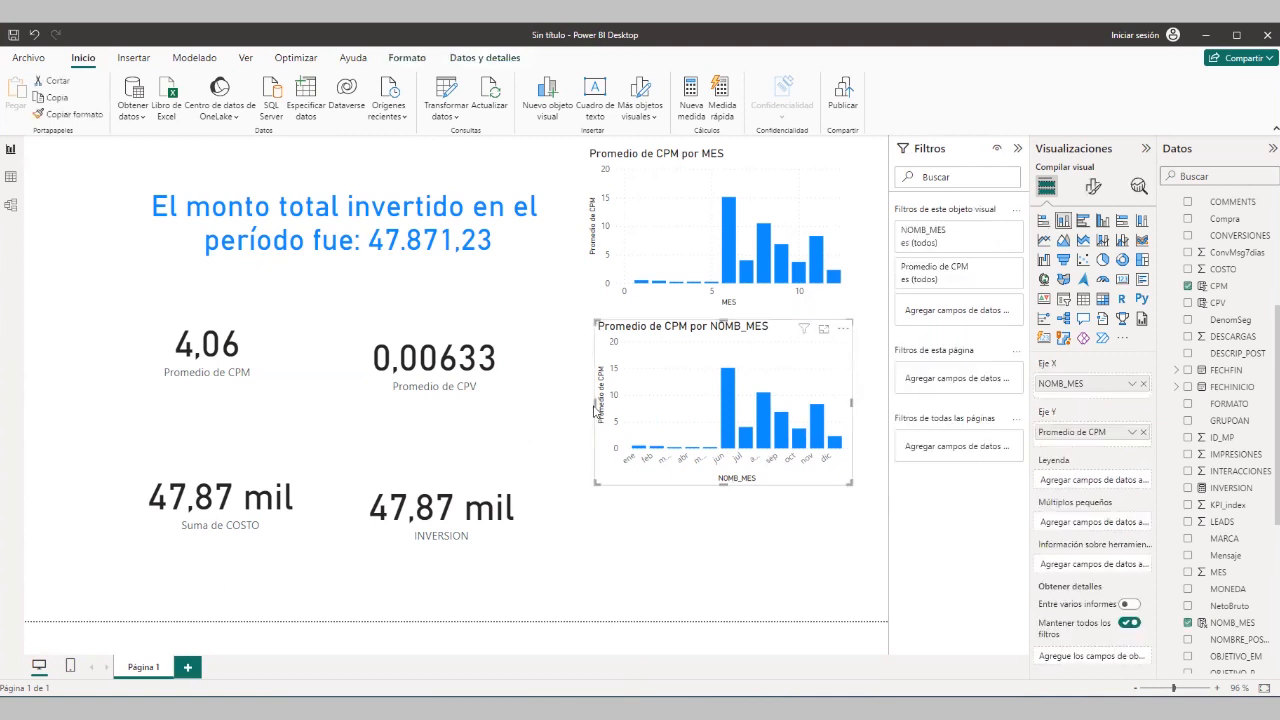
pyautogui.moveTo(596, 401); pyautogui.dragTo(532, 401)
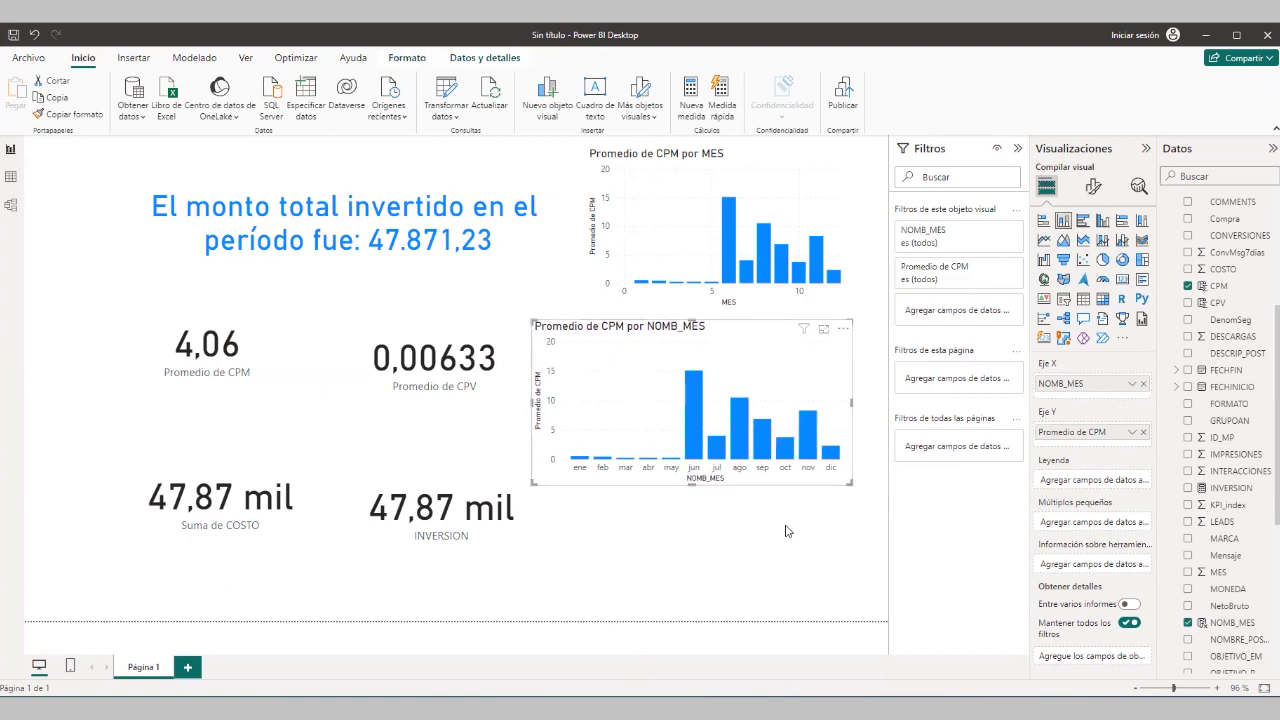
pyautogui.click(823, 491)
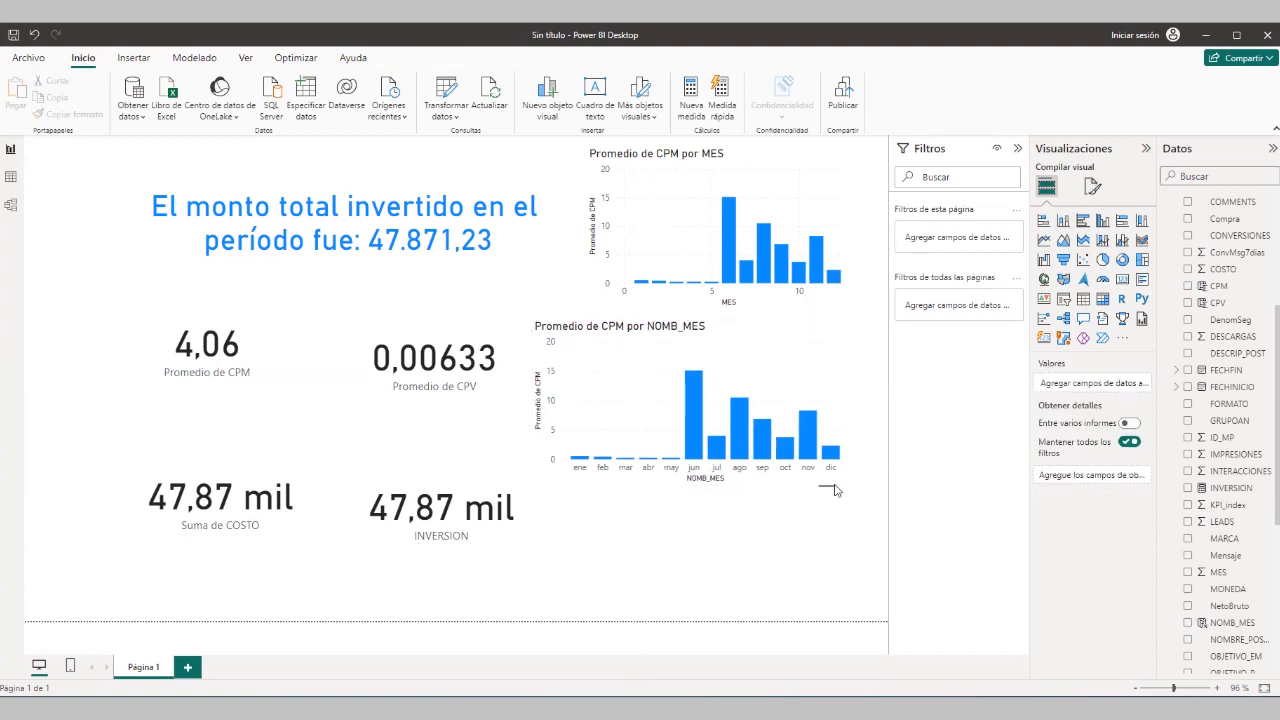
pyautogui.moveTo(815, 484); pyautogui.dragTo(823, 490)
pyautogui.click(823, 528)
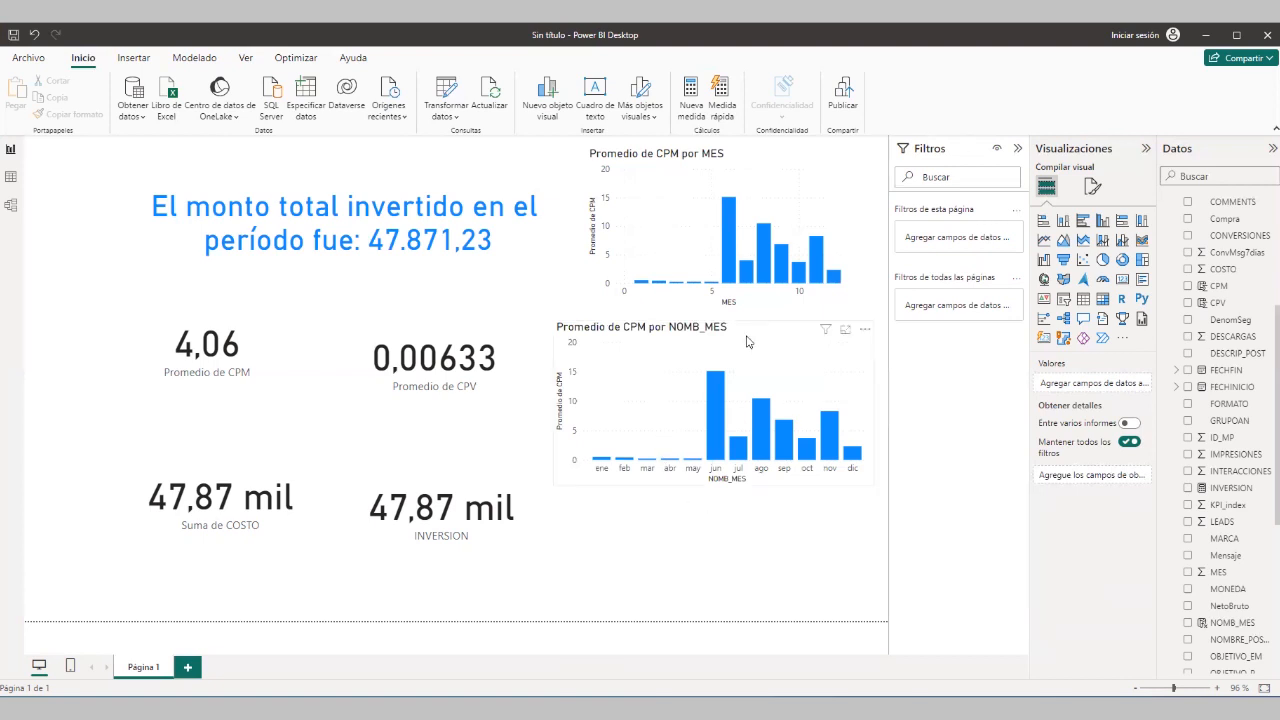
pyautogui.click(618, 486)
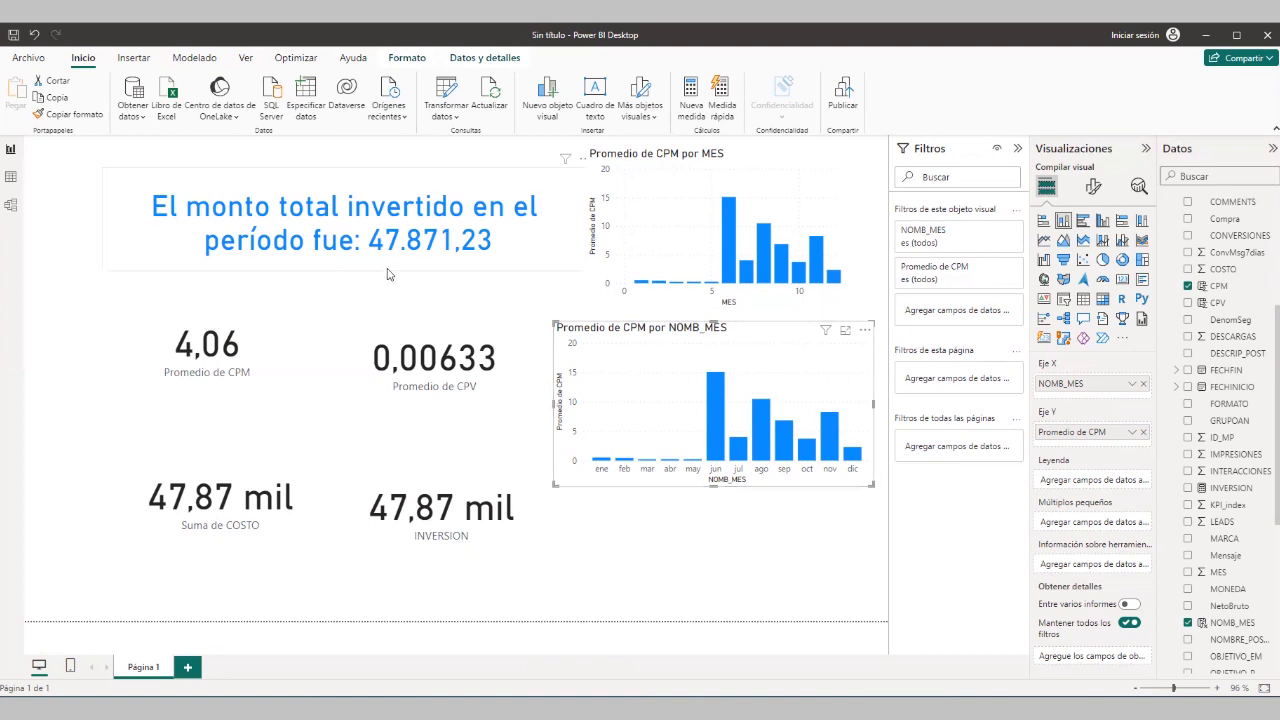
# Move the total investment text card toward the page's upper corner, and shorten the average CPM card and tighten the average CPV card beneath it
pyautogui.moveTo(378, 268); pyautogui.dragTo(350, 254)
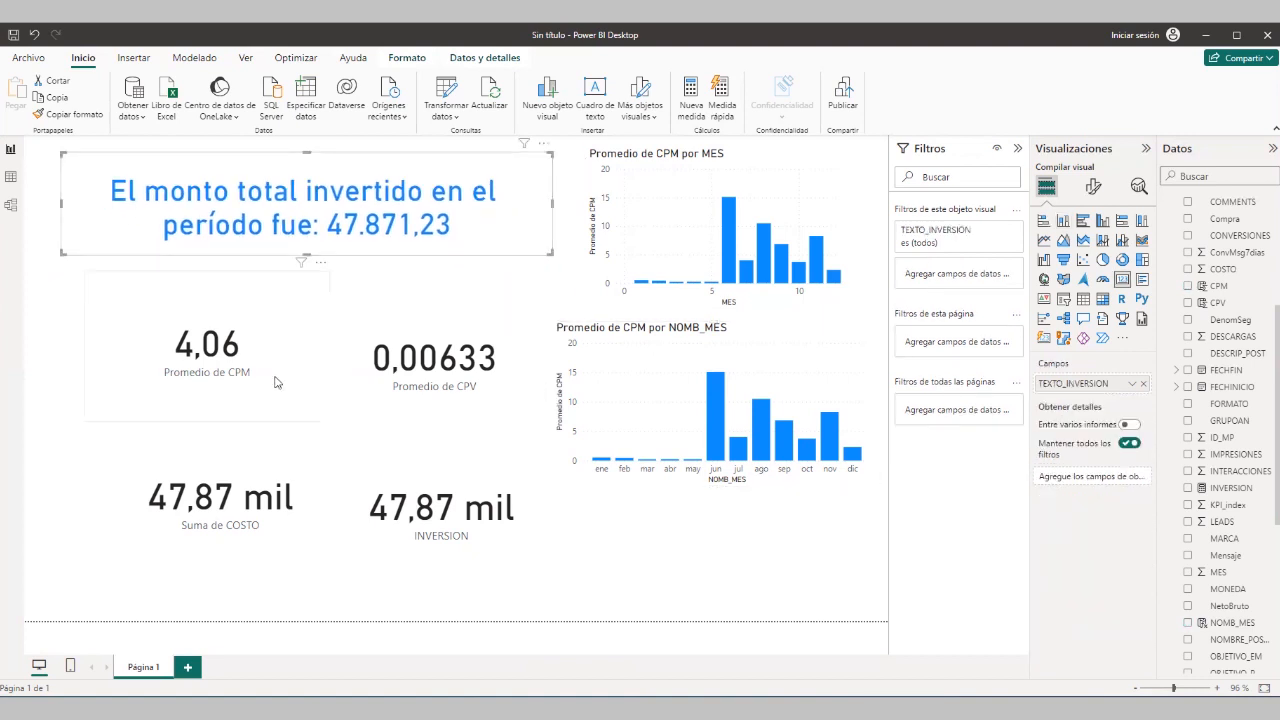
pyautogui.click(289, 425)
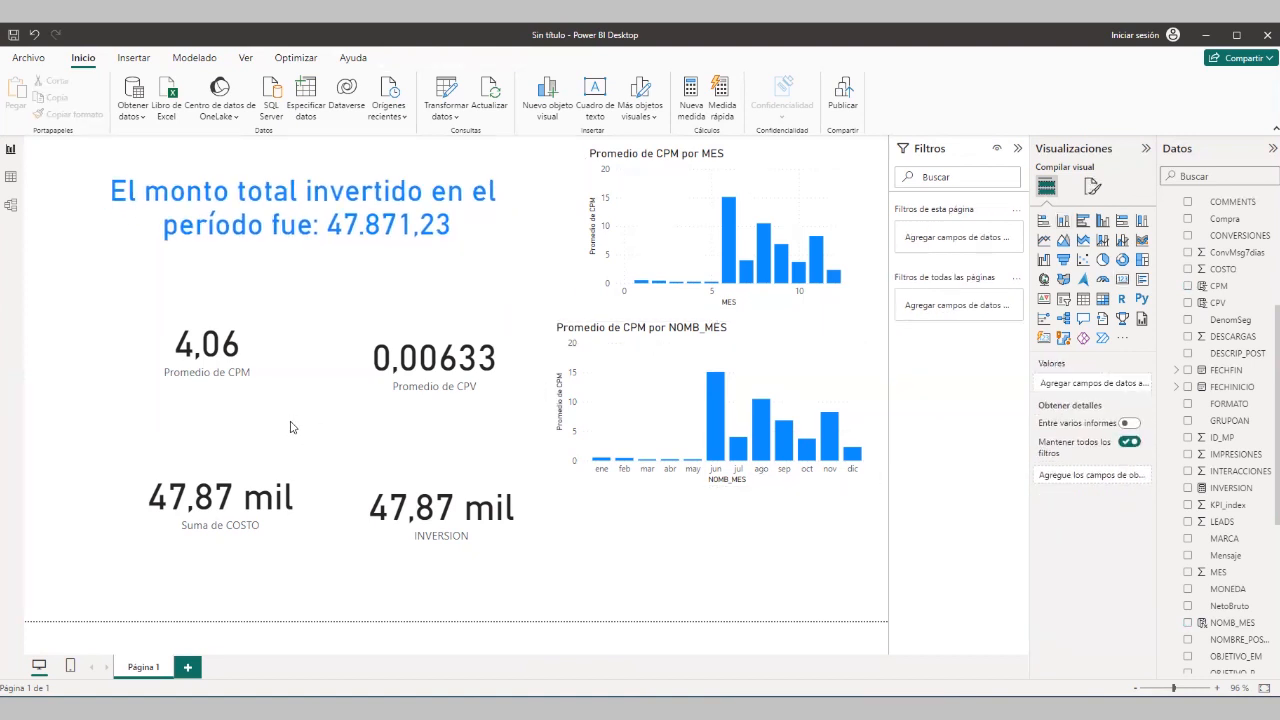
pyautogui.click(249, 421)
pyautogui.moveTo(207, 421); pyautogui.dragTo(205, 365)
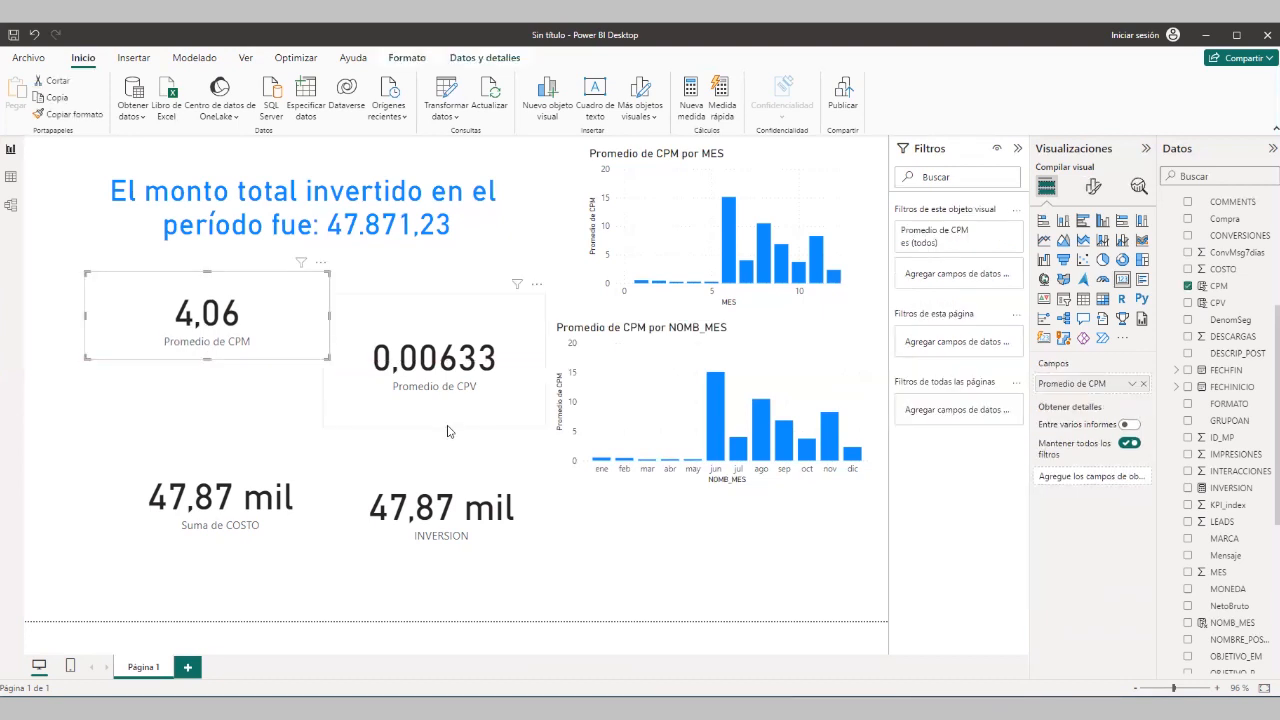
pyautogui.click(454, 427)
pyautogui.moveTo(493, 421); pyautogui.dragTo(420, 358)
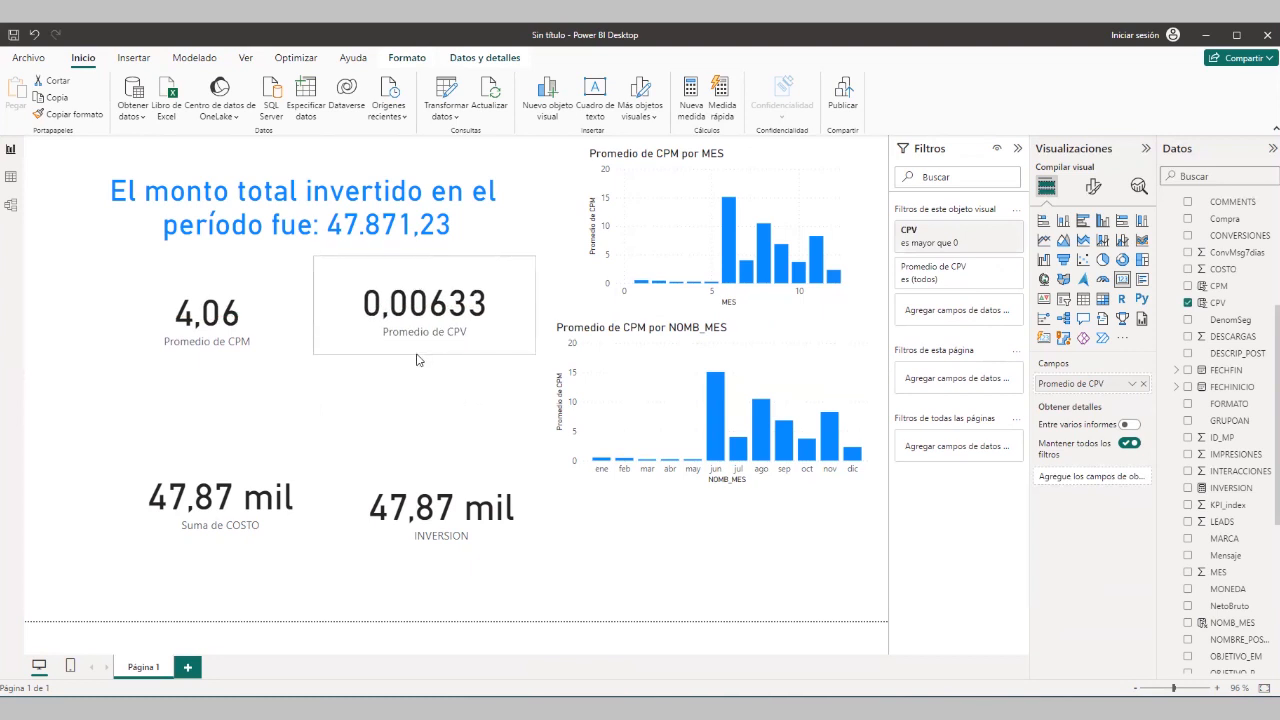
# Move the Suma de COSTO and INVERSION cards up beneath the average CPM and CPV cards
pyautogui.click(290, 452)
pyautogui.click(256, 372)
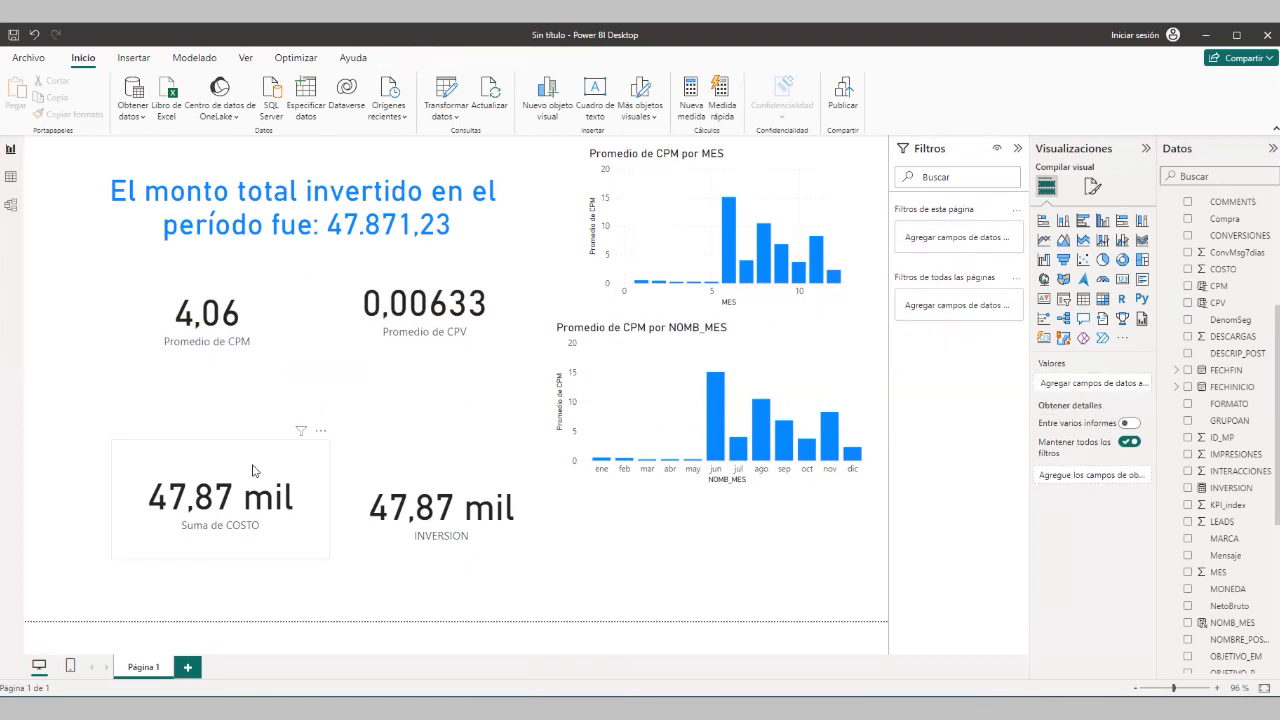
pyautogui.moveTo(252, 462); pyautogui.dragTo(275, 383)
pyautogui.click(431, 458)
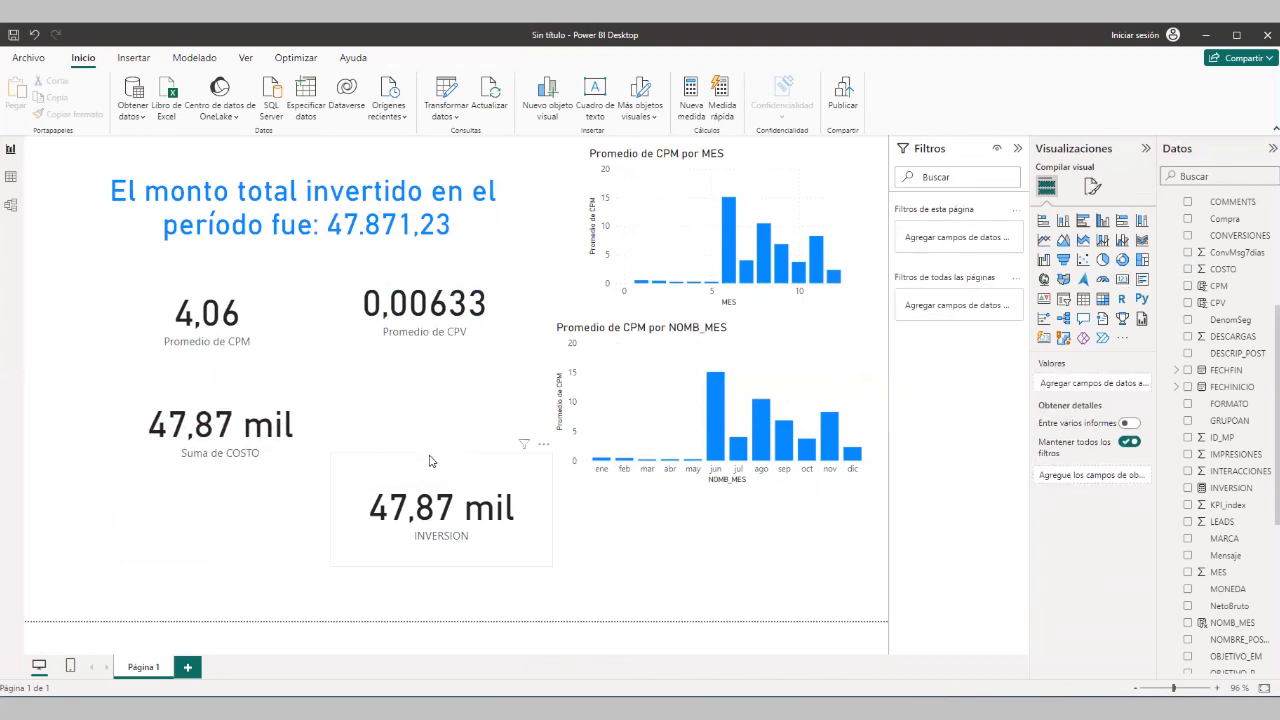
pyautogui.moveTo(431, 460); pyautogui.dragTo(416, 372)
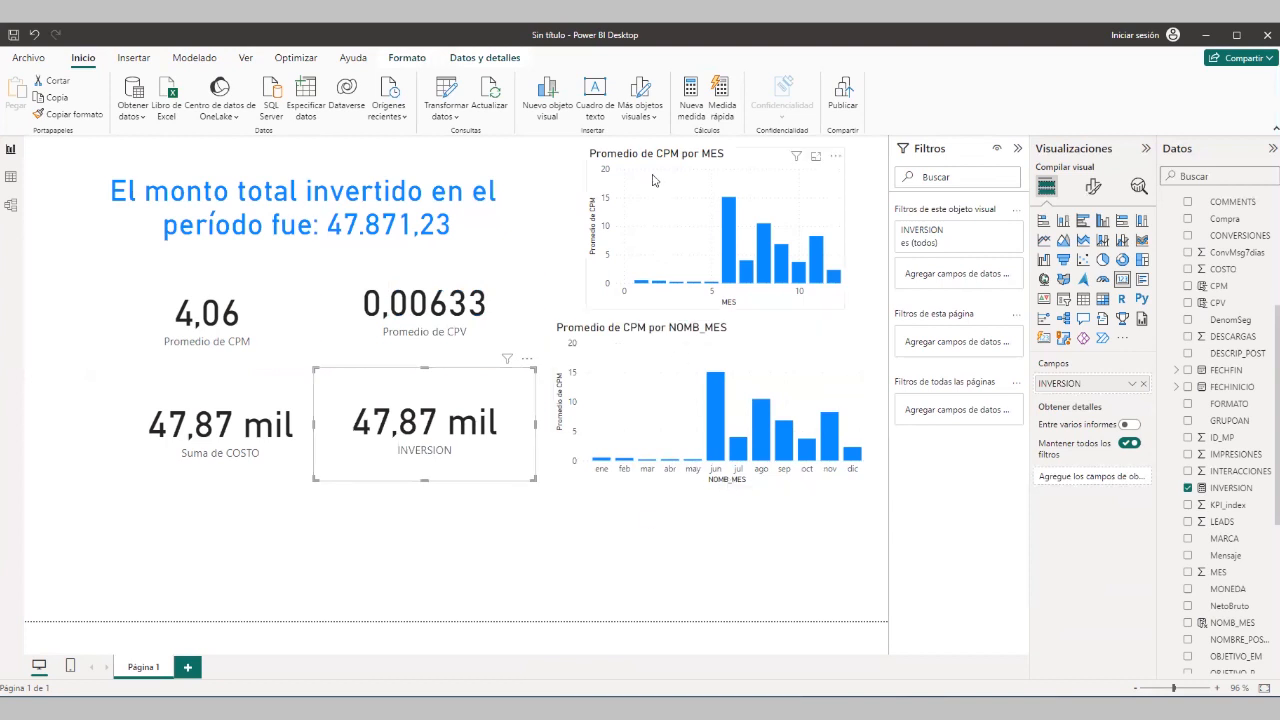
# Move the average CPM by MES chart below the cards and the NOMB_MES chart up into the freed space
pyautogui.moveTo(613, 153); pyautogui.dragTo(160, 532)
pyautogui.moveTo(157, 532); pyautogui.dragTo(157, 533)
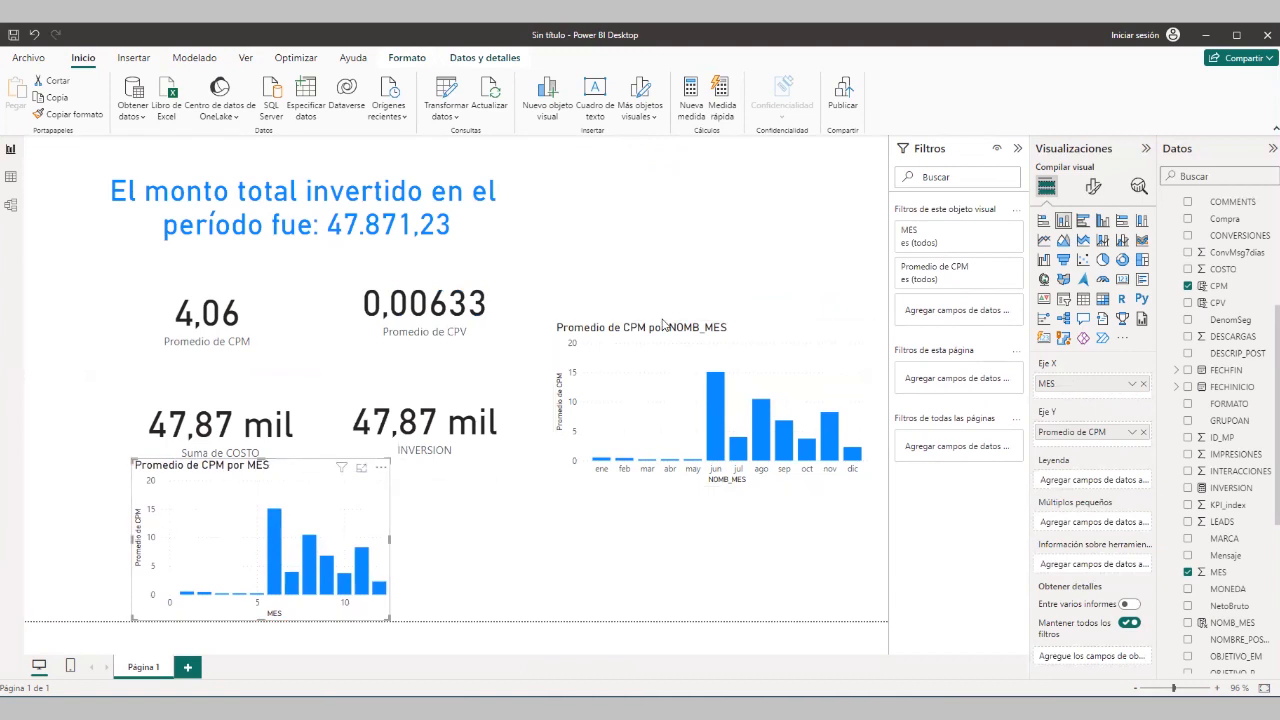
pyautogui.press('Escape')
pyautogui.moveTo(771, 328); pyautogui.dragTo(756, 176)
pyautogui.click(750, 414)
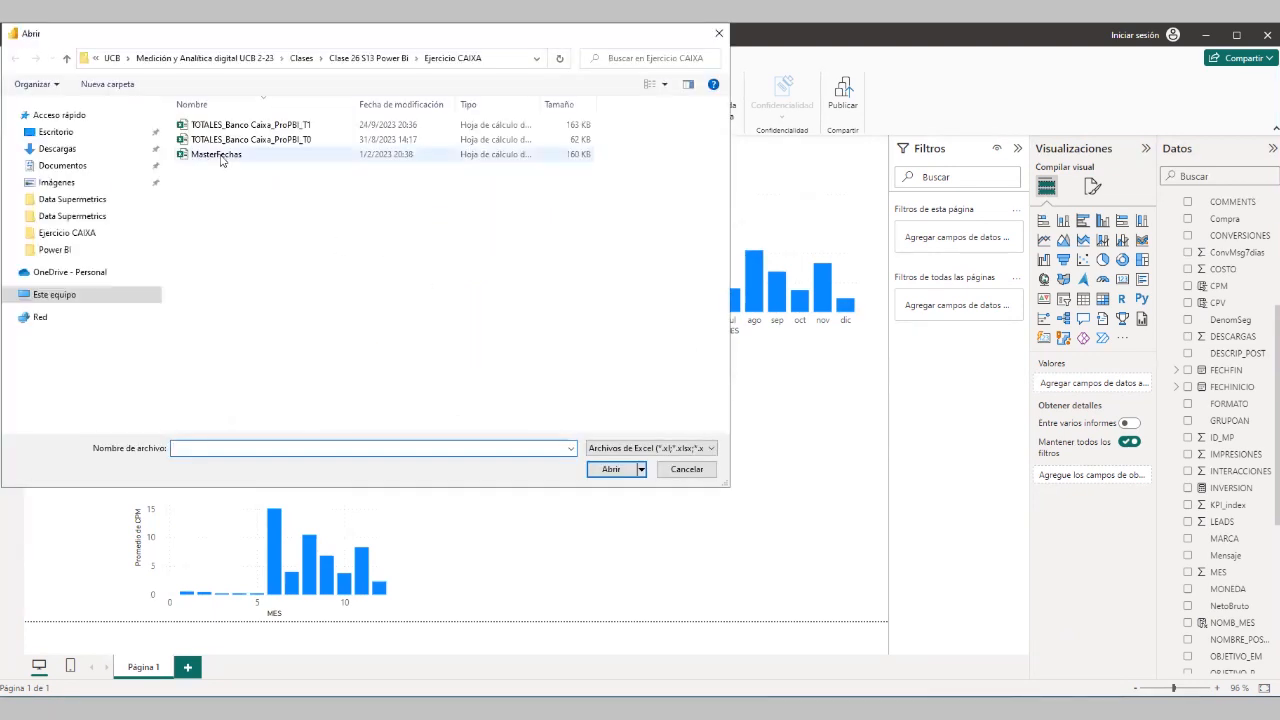
# Load the MasterFechas table from the MasterFechas Excel workbook after previewing its columns
pyautogui.click(220, 156)
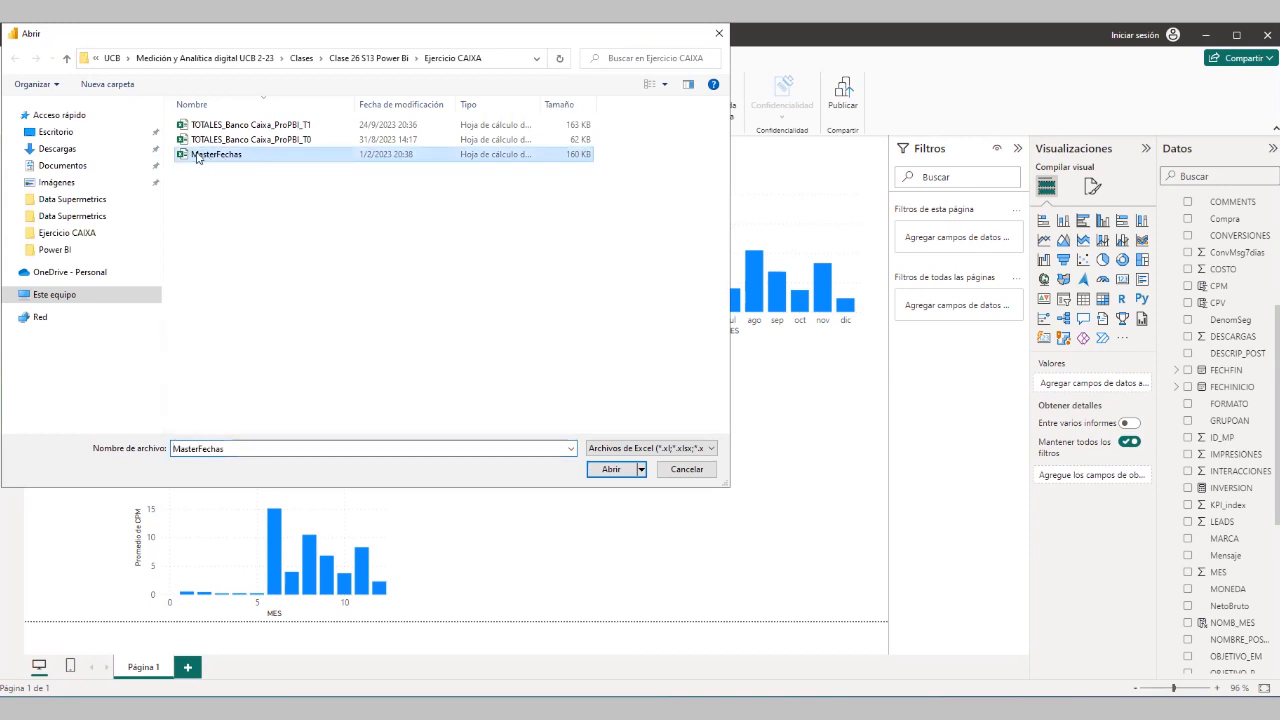
pyautogui.click(612, 470)
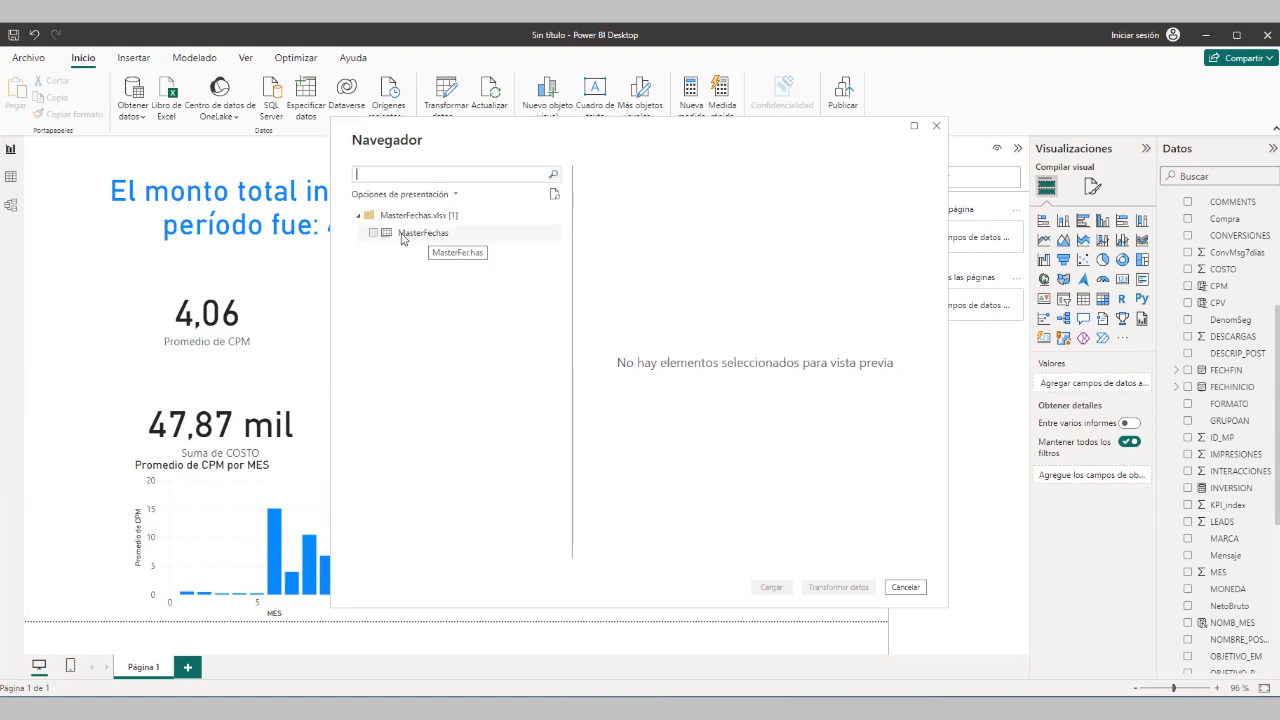
pyautogui.click(374, 233)
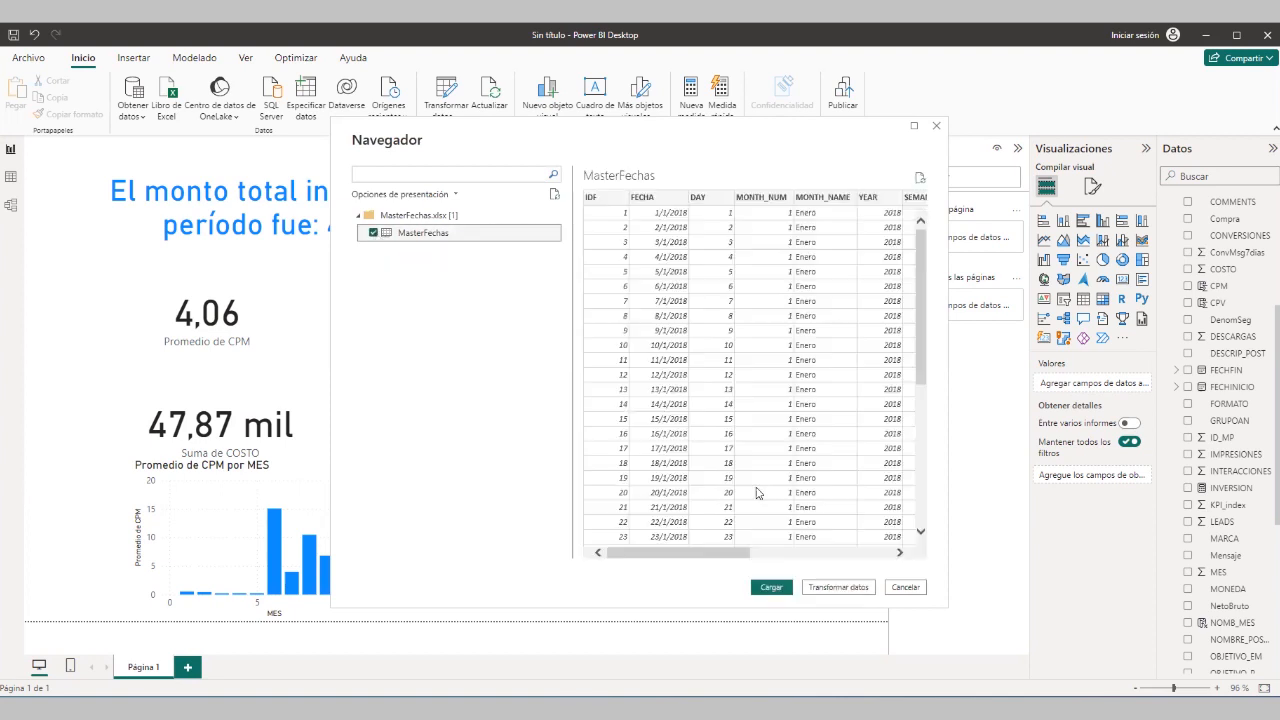
pyautogui.moveTo(673, 552); pyautogui.dragTo(850, 523)
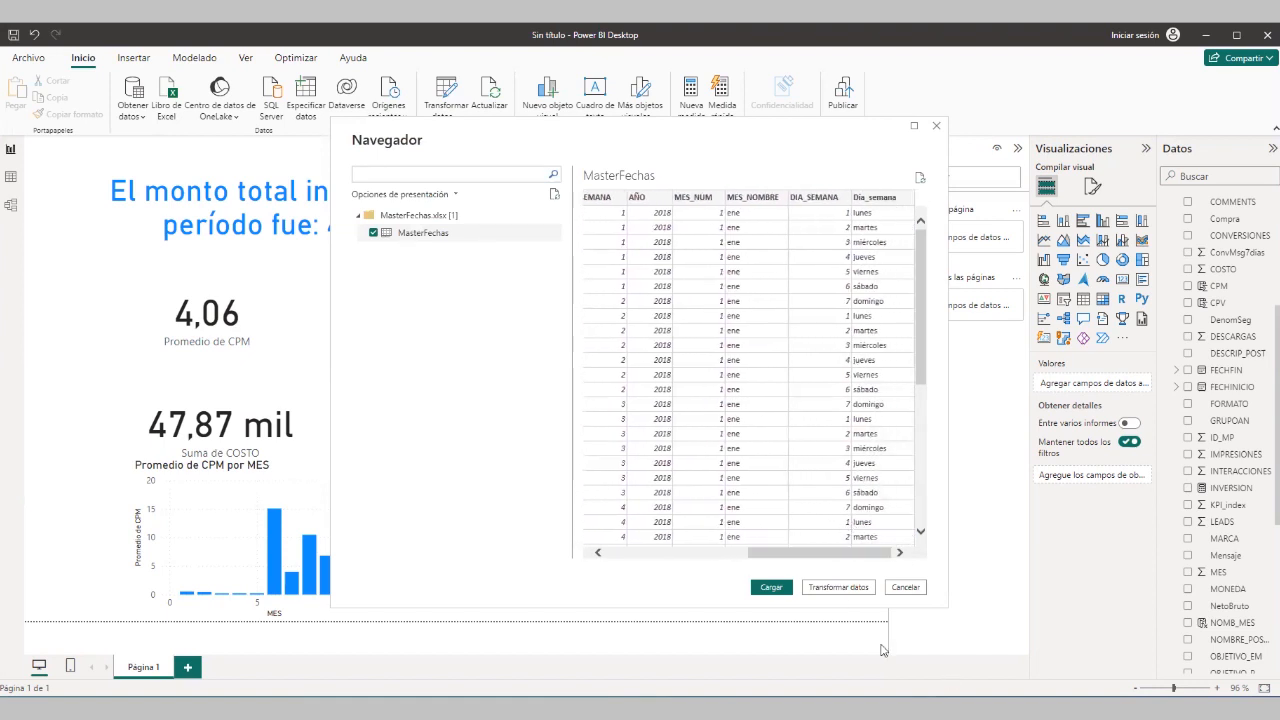
pyautogui.click(768, 588)
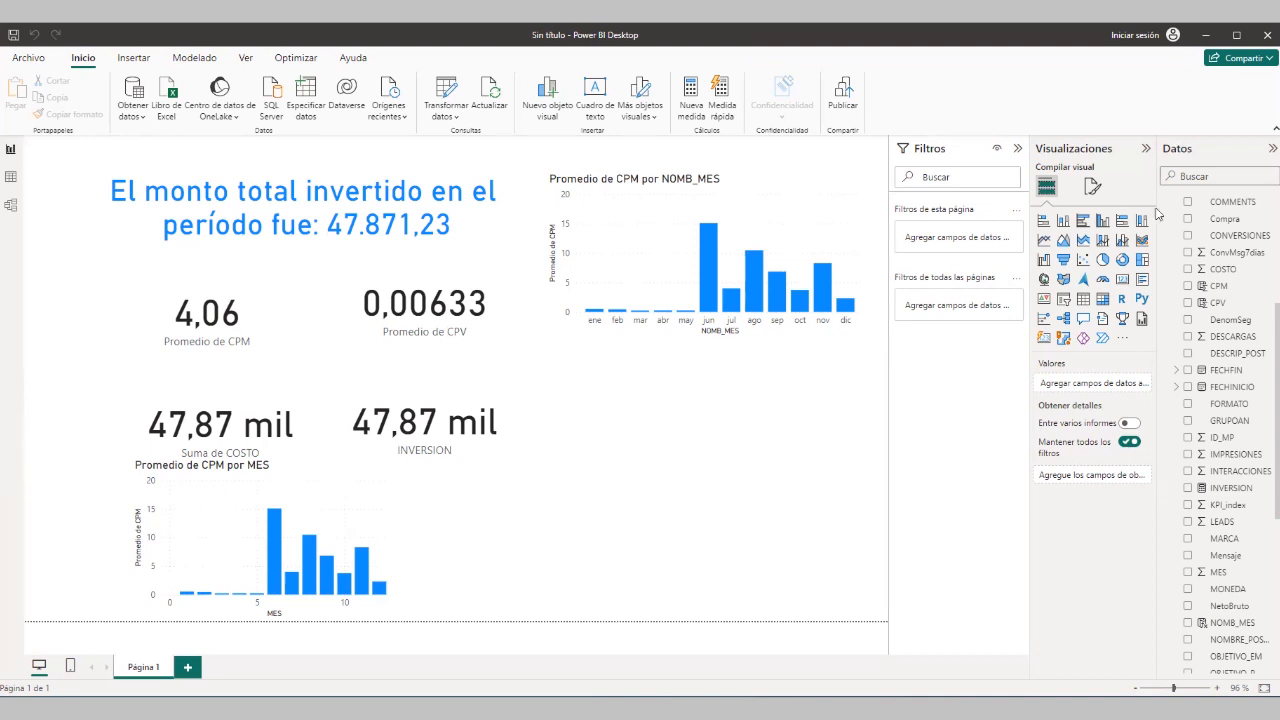
# Collapse the E_MASTER_Post field list and expand MasterFechas to examine its imported fields
pyautogui.scroll(5, 1205, 420)
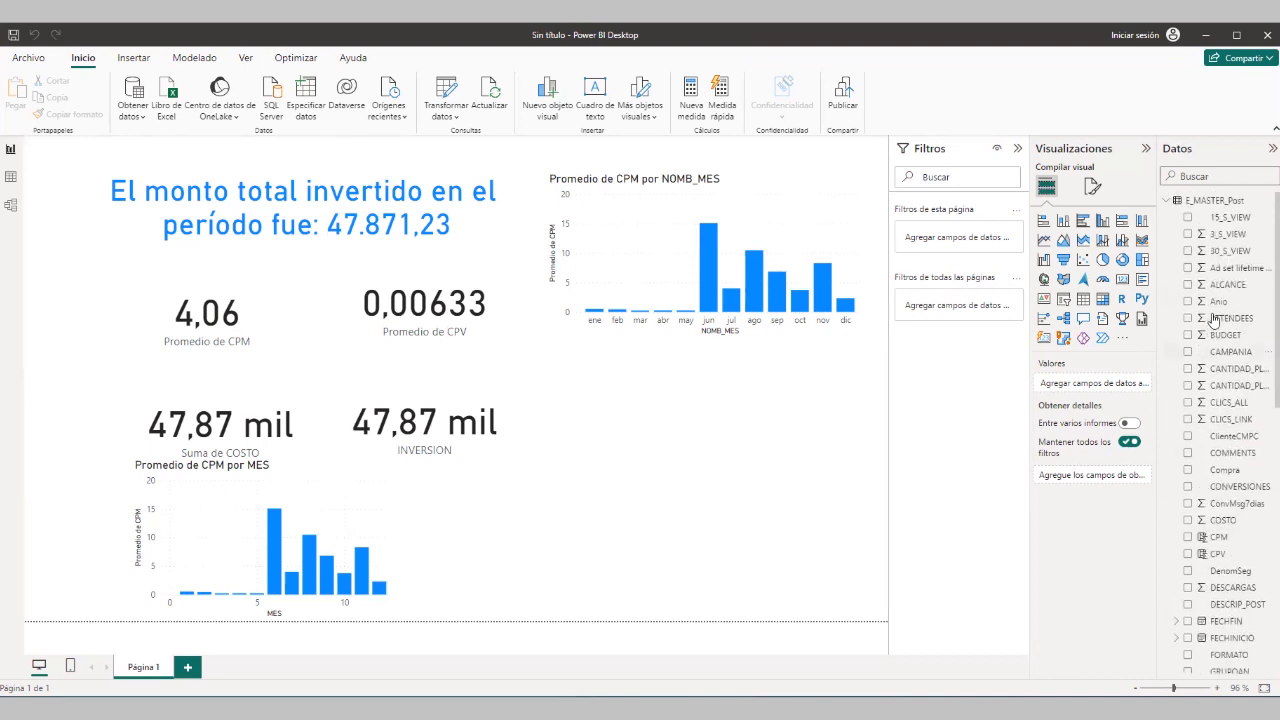
pyautogui.click(1168, 201)
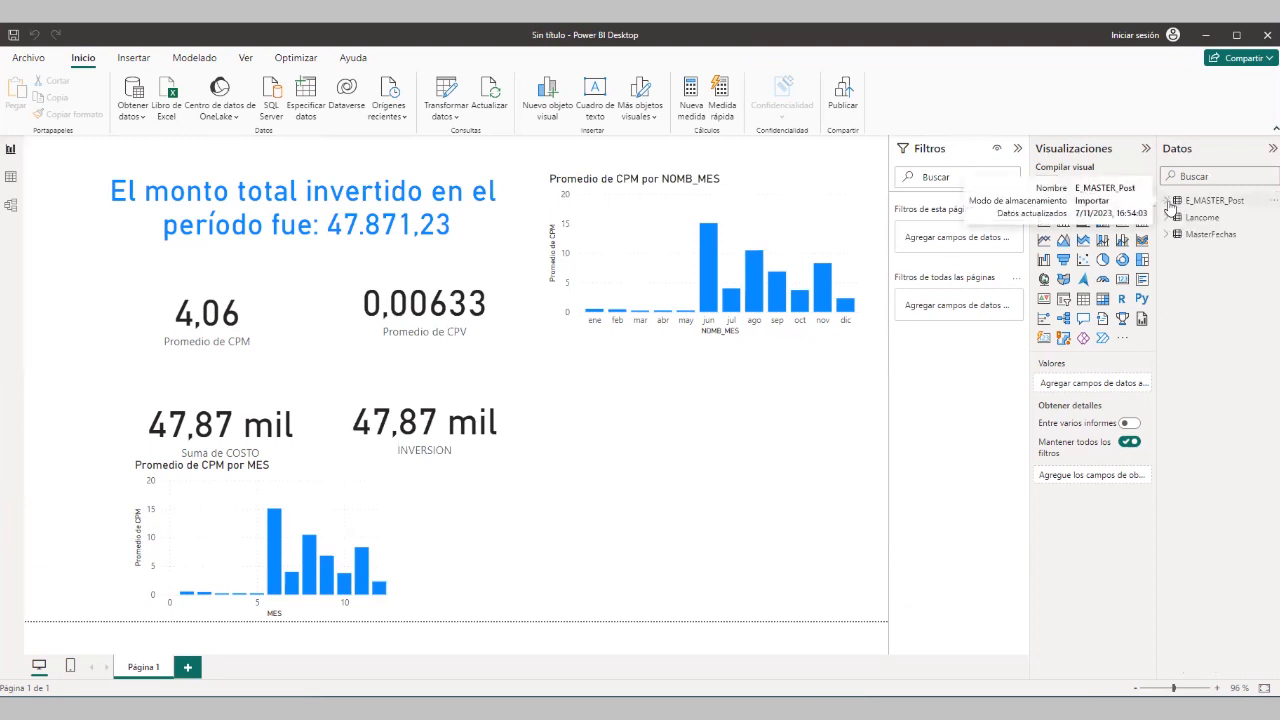
pyautogui.click(1166, 235)
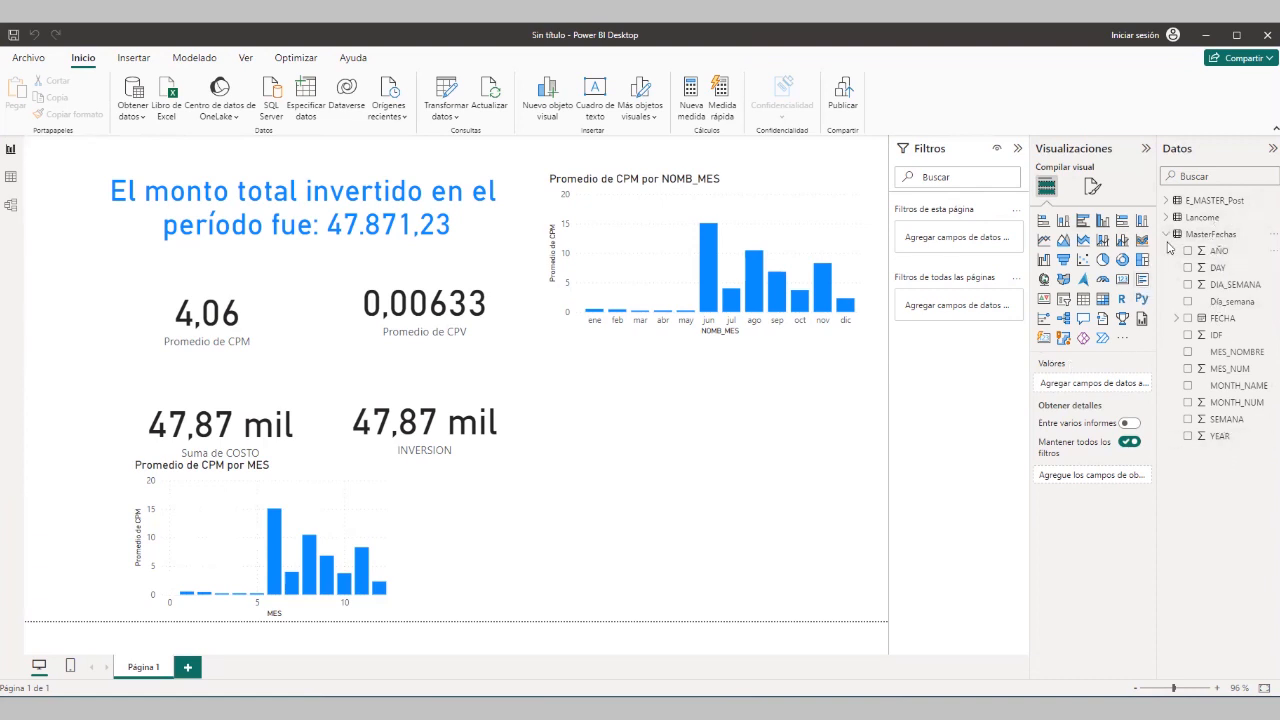
# In the model diagram, move Lancome aside, place E_MASTER_Post and MasterFechas side by side, and lengthen both table cards
pyautogui.click(12, 207)
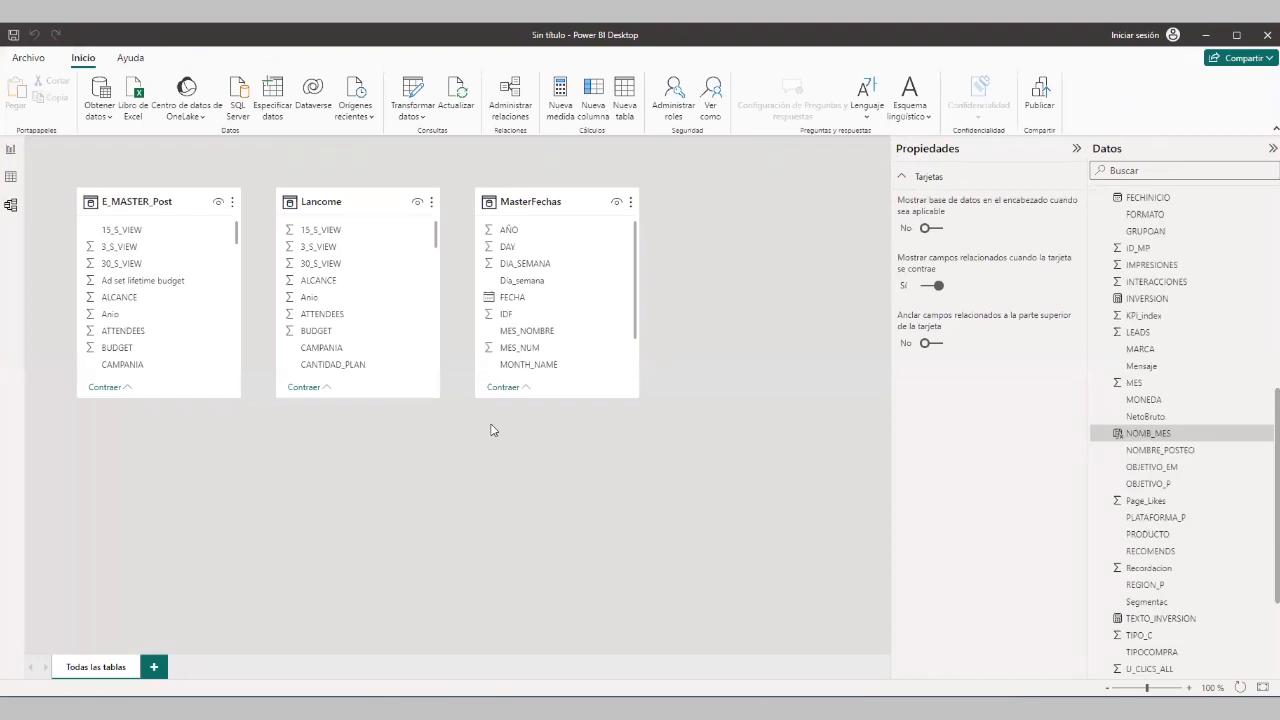
pyautogui.moveTo(329, 207); pyautogui.dragTo(762, 207)
pyautogui.moveTo(555, 207); pyautogui.dragTo(446, 216)
pyautogui.moveTo(148, 206); pyautogui.dragTo(228, 218)
pyautogui.moveTo(243, 409); pyautogui.dragTo(250, 578)
pyautogui.moveTo(463, 407); pyautogui.dragTo(464, 564)
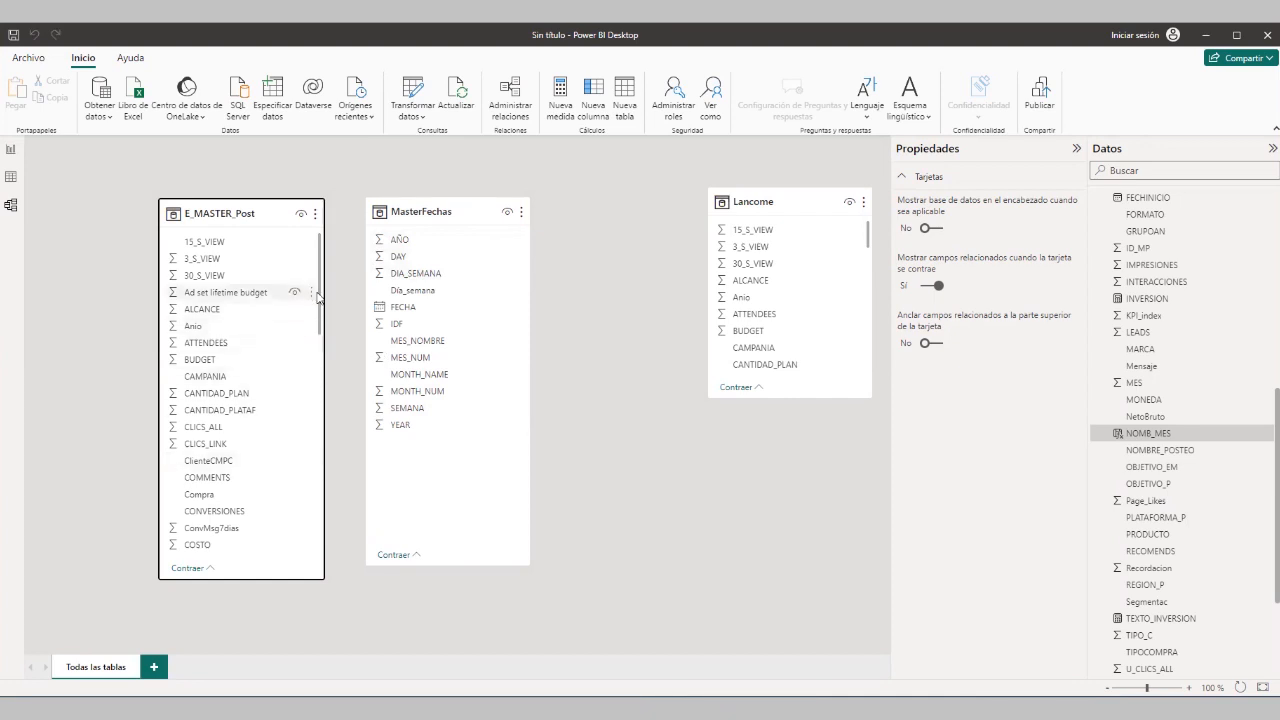
# Relate MES in E_MASTER_Post to MES_NUM in MasterFechas as many-to-many with both filter directions, and space the two cards apart
pyautogui.moveTo(321, 290); pyautogui.dragTo(323, 447)
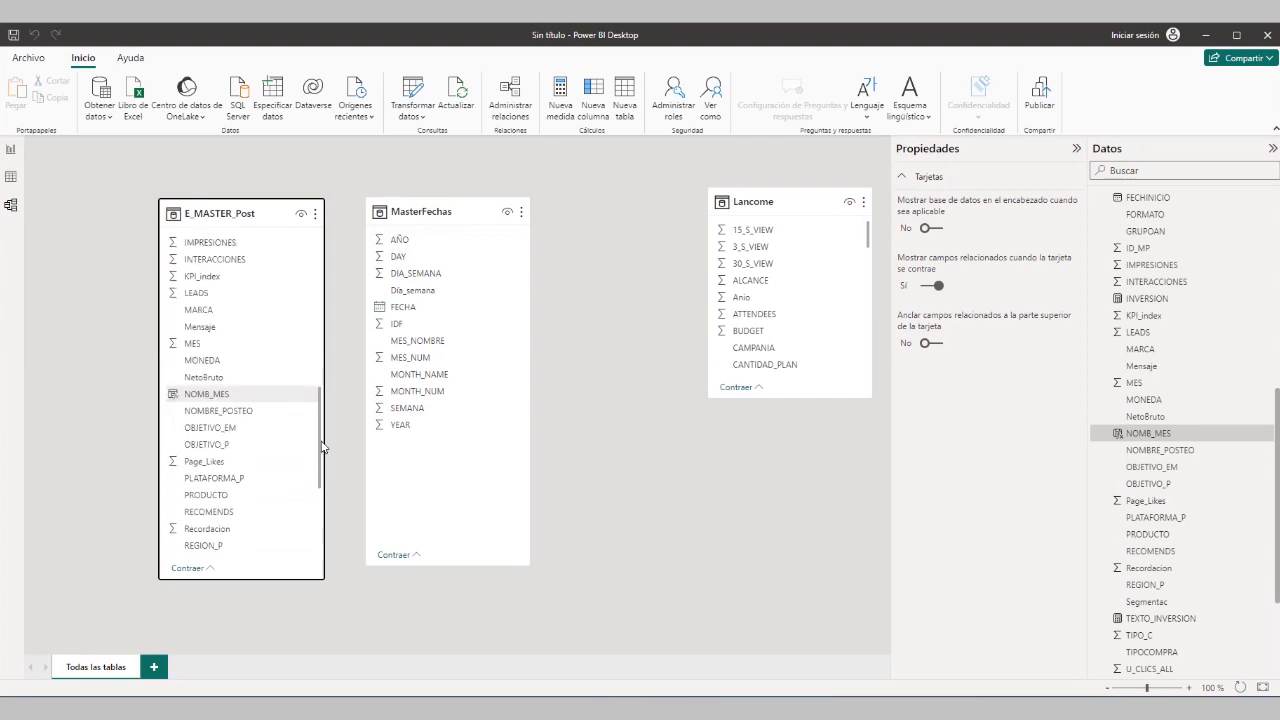
pyautogui.click(211, 345)
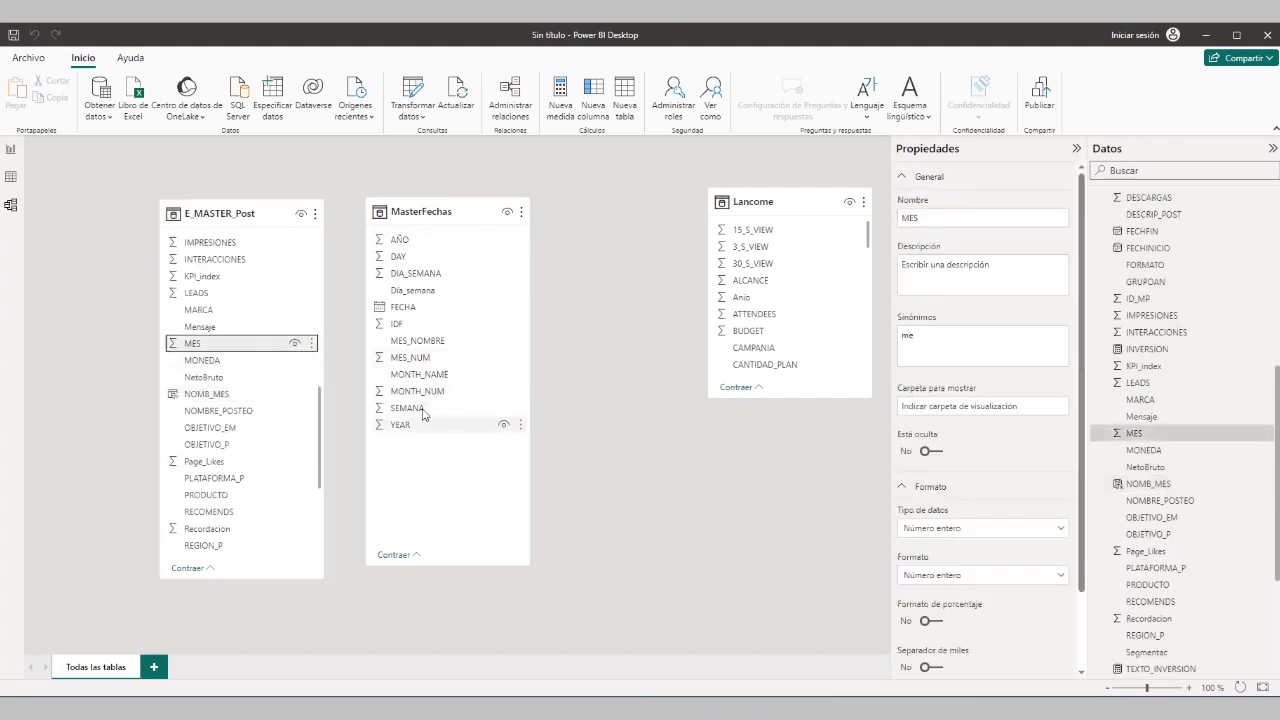
pyautogui.click(405, 360)
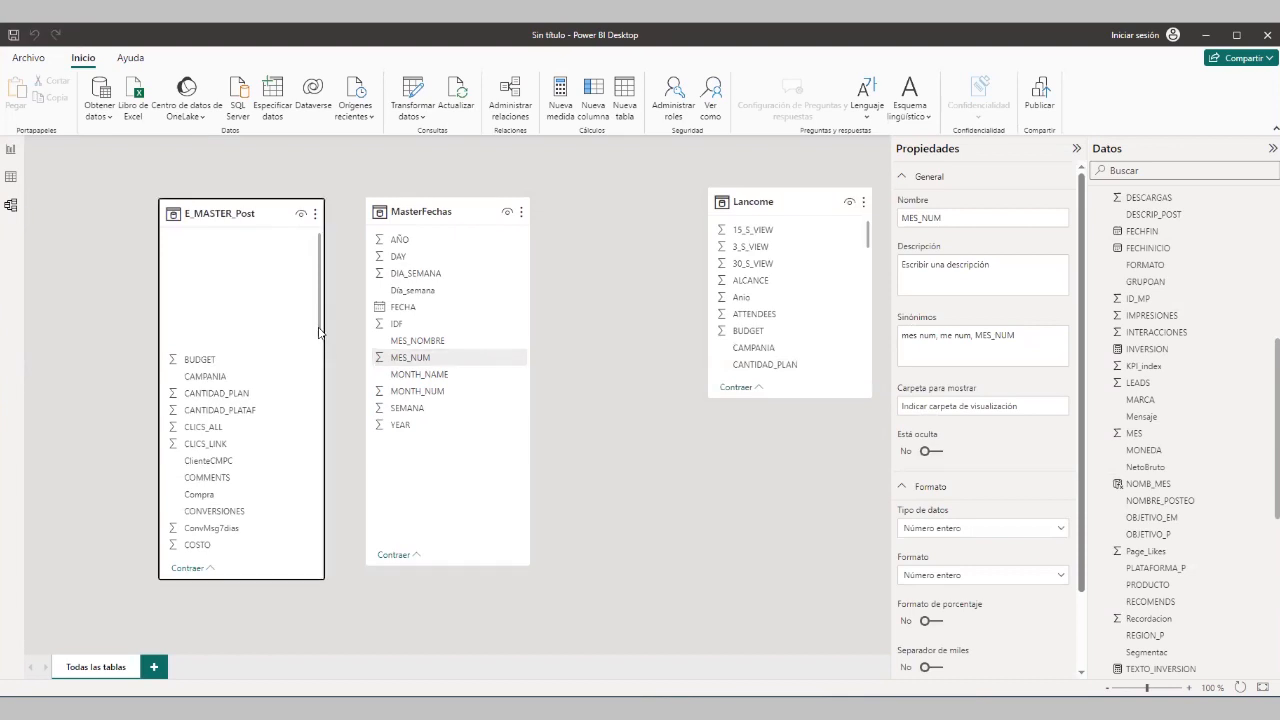
pyautogui.moveTo(319, 332); pyautogui.dragTo(340, 462)
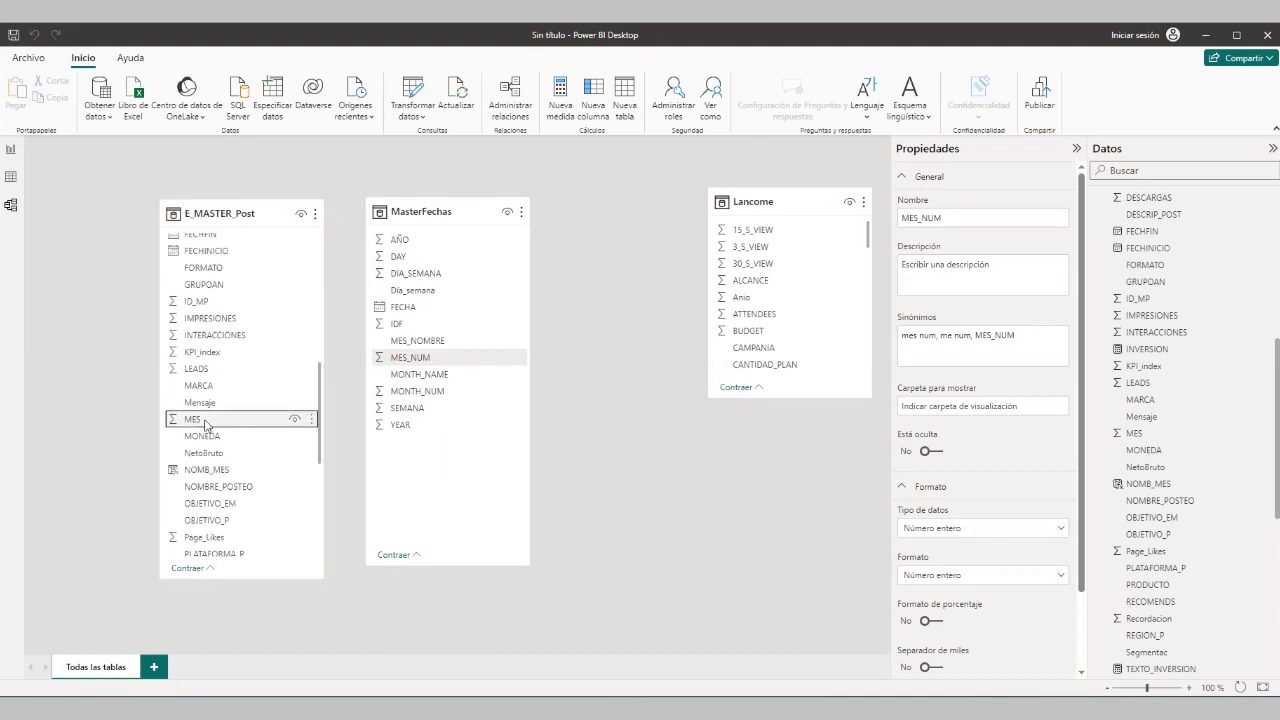
pyautogui.moveTo(205, 424); pyautogui.dragTo(403, 365)
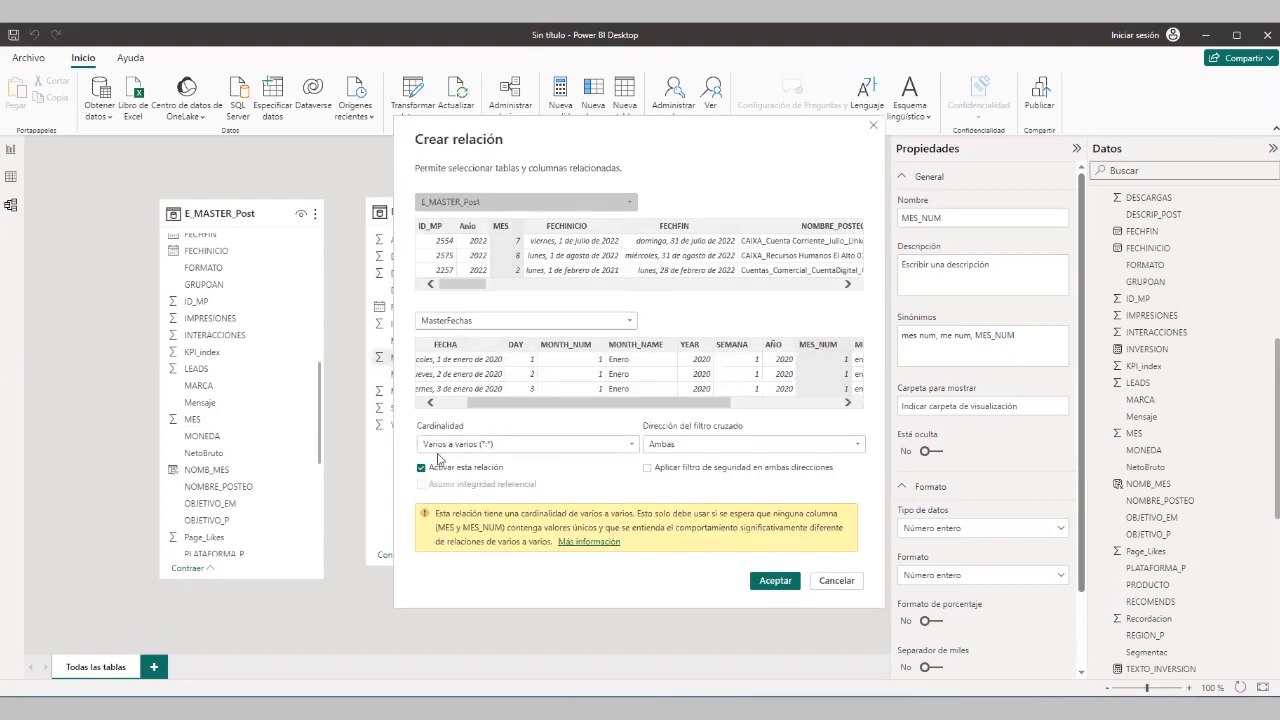
pyautogui.click(761, 582)
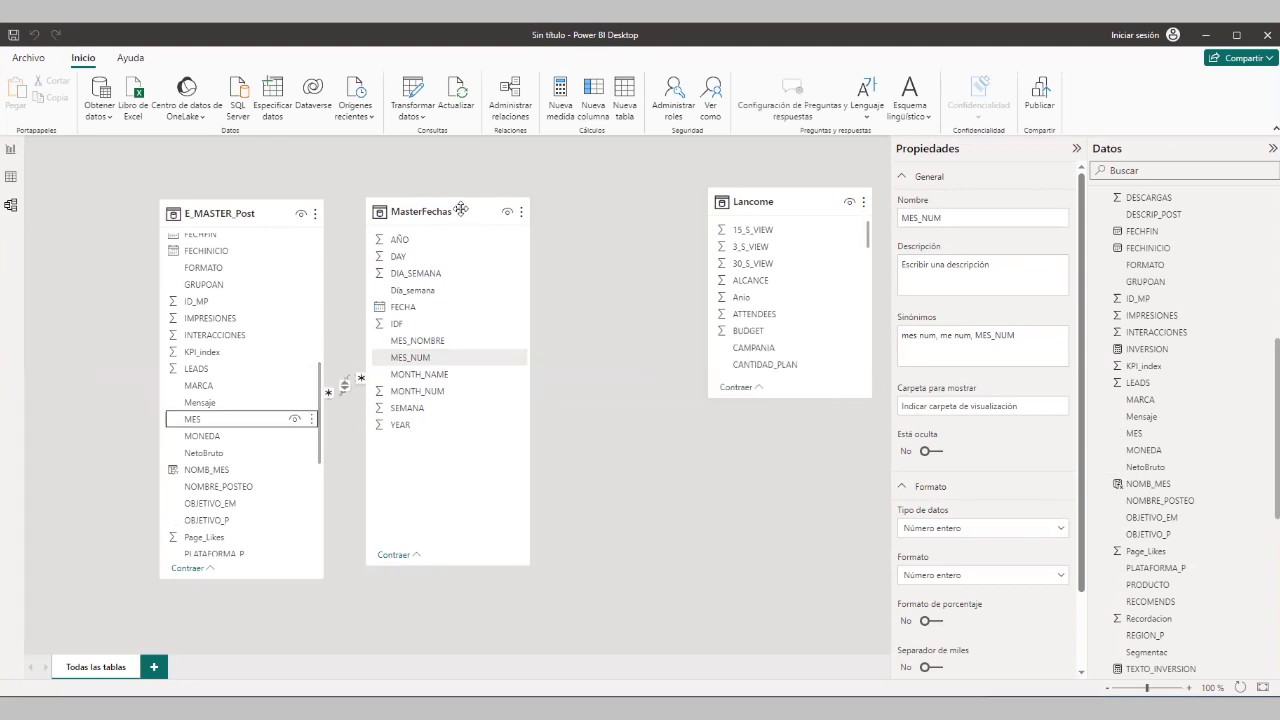
pyautogui.moveTo(399, 417); pyautogui.dragTo(470, 407)
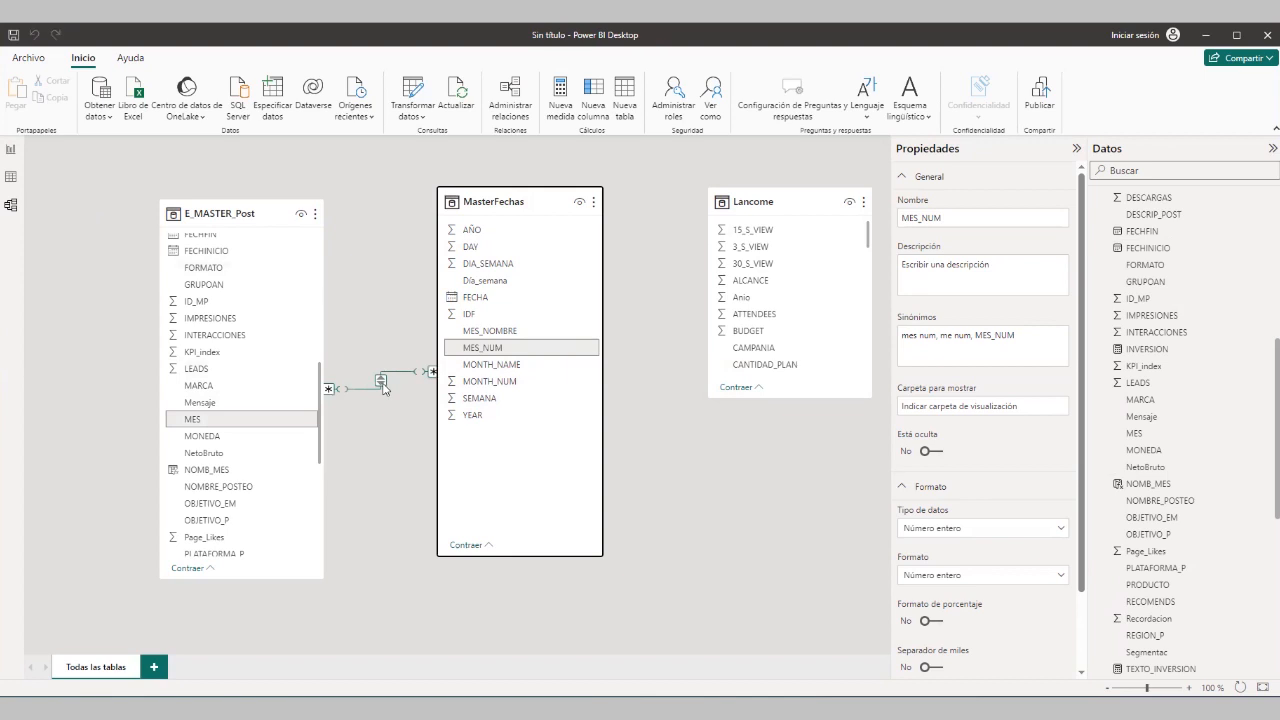
# Add a stacked column chart to the report page beneath the average CPM by NOMB_MES chart and enlarge it to similar width
pyautogui.click(10, 149)
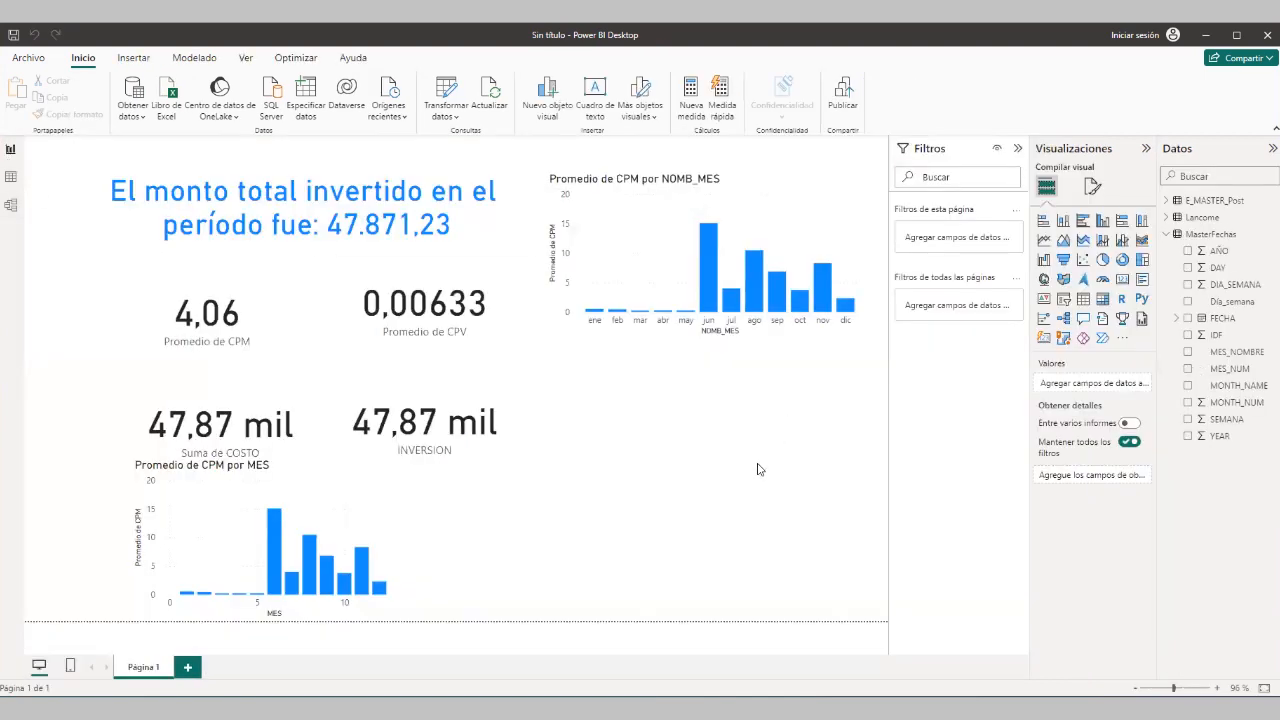
pyautogui.click(1063, 221)
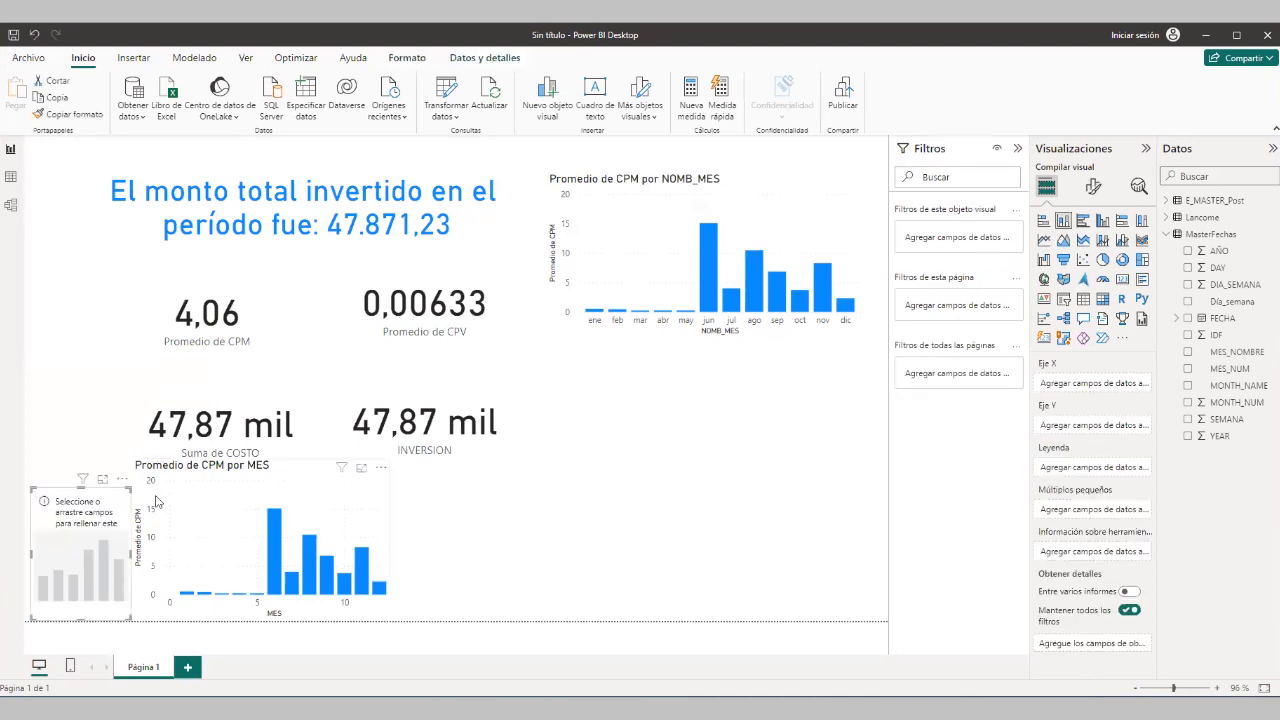
pyautogui.moveTo(52, 494); pyautogui.dragTo(573, 374)
pyautogui.moveTo(655, 502); pyautogui.dragTo(872, 528)
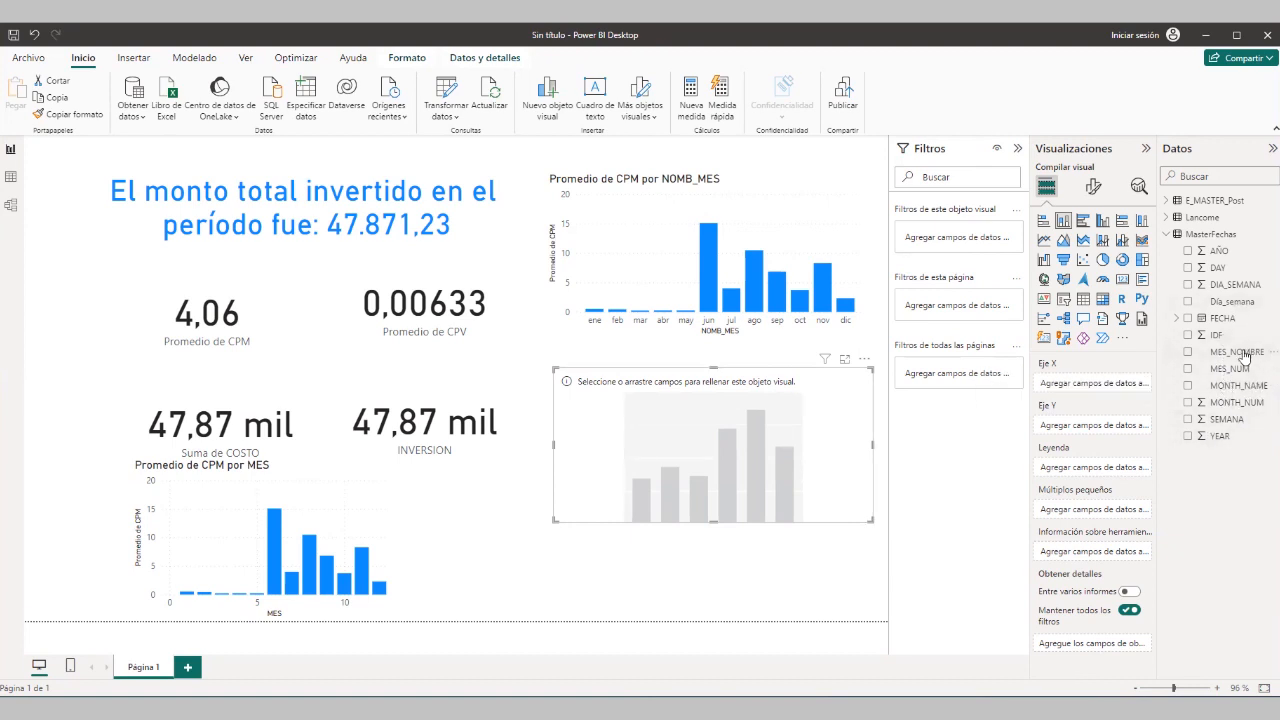
# Fill the new chart with MES_NOMBRE from MasterFechas on the X axis and CPM from E_MASTER_Post as the values
pyautogui.moveTo(1244, 357); pyautogui.dragTo(1158, 385)
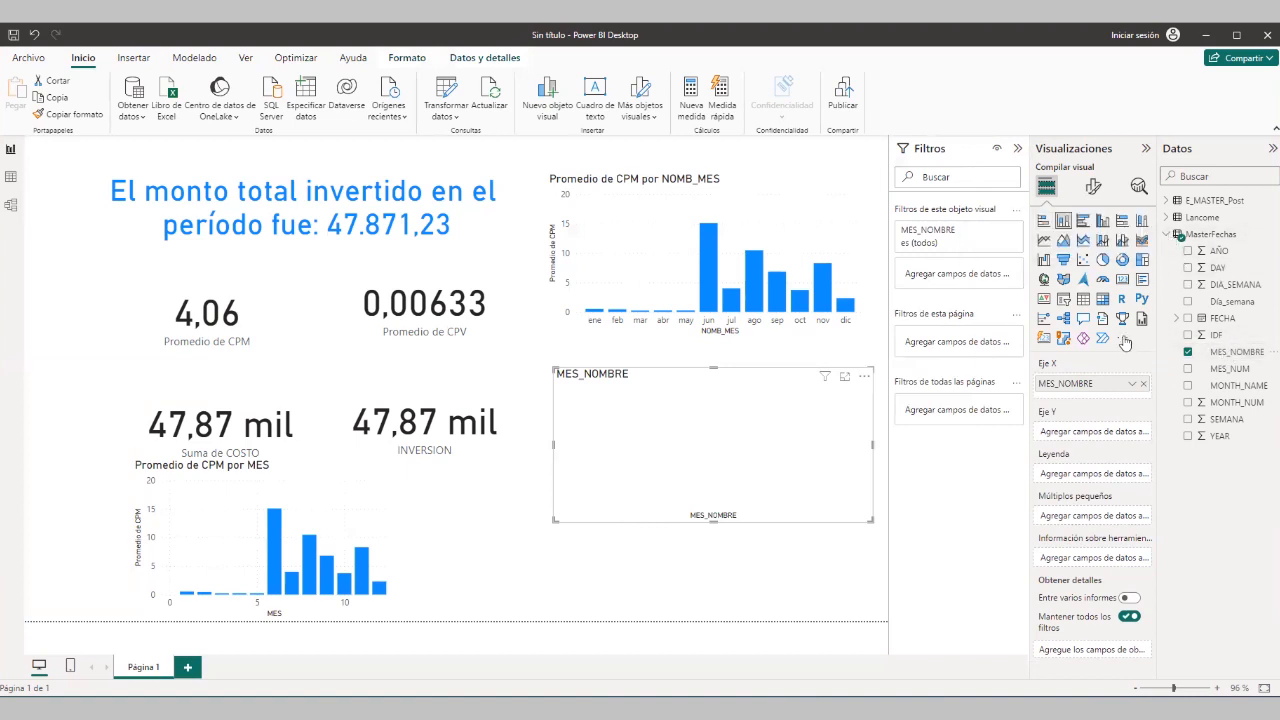
pyautogui.click(1166, 236)
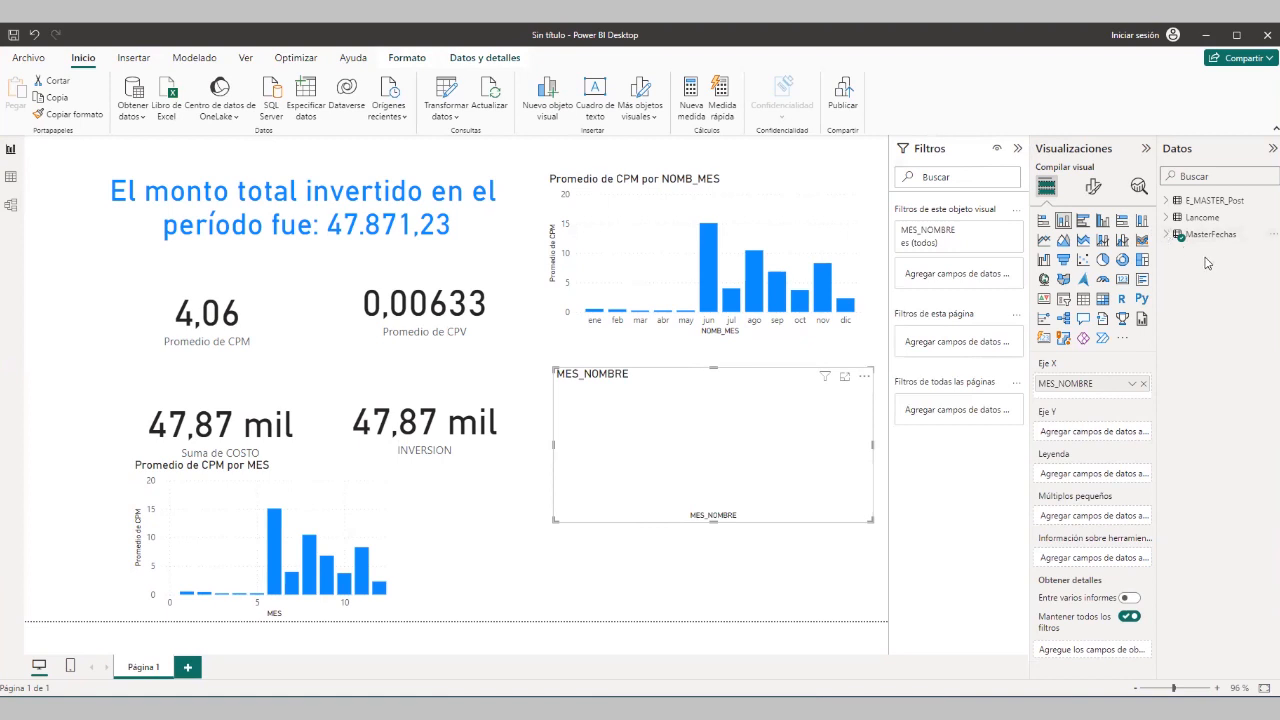
pyautogui.click(1165, 201)
pyautogui.scroll(-7, 1240, 490)
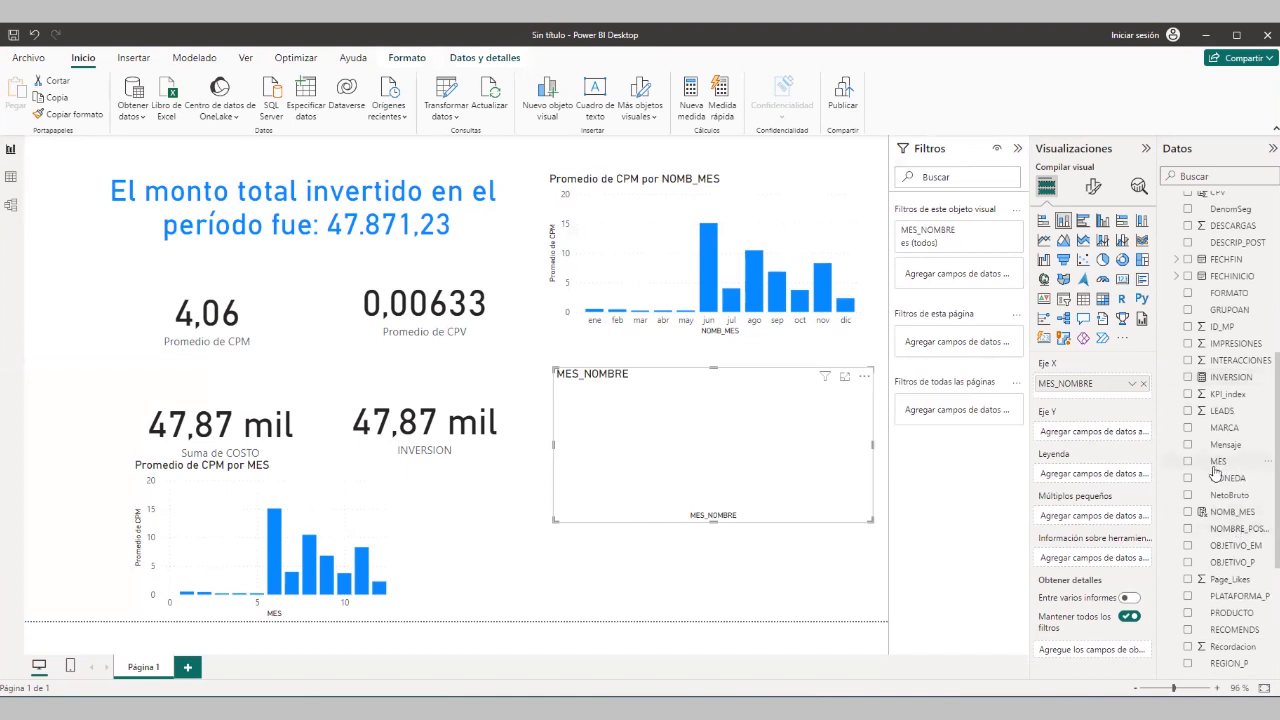
pyautogui.scroll(-3, 1249, 482)
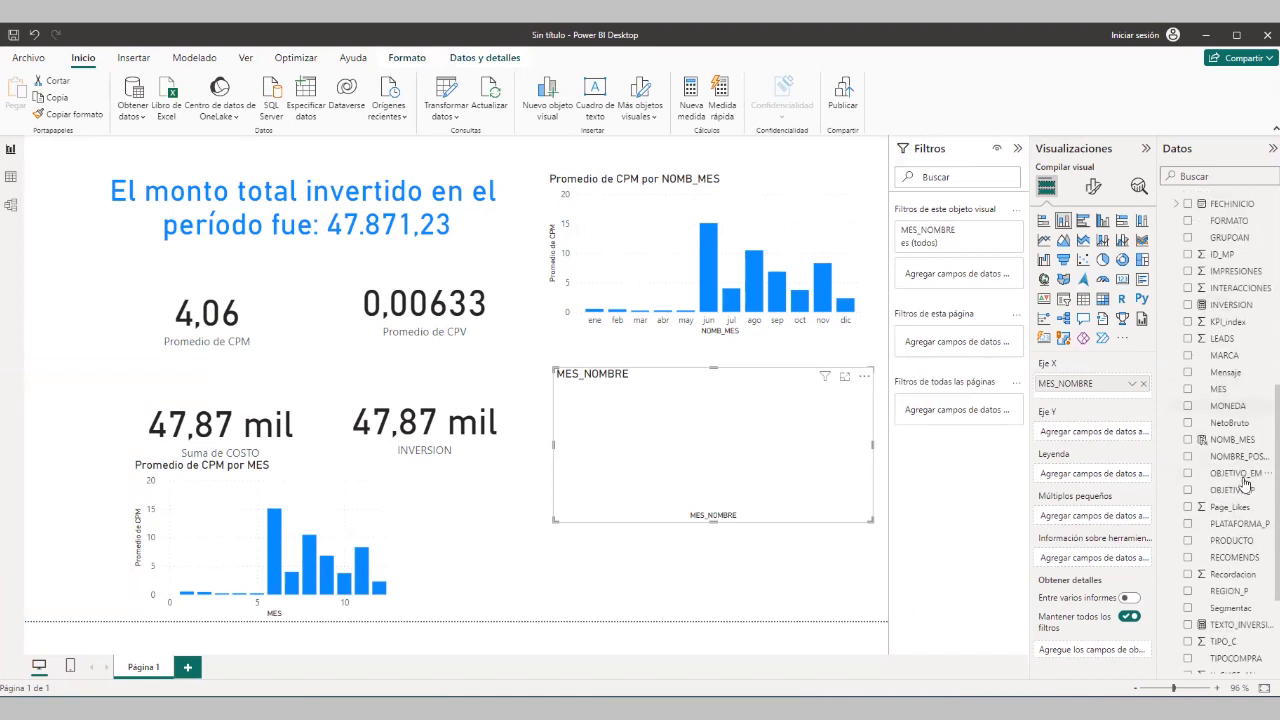
pyautogui.scroll(4, 1245, 483)
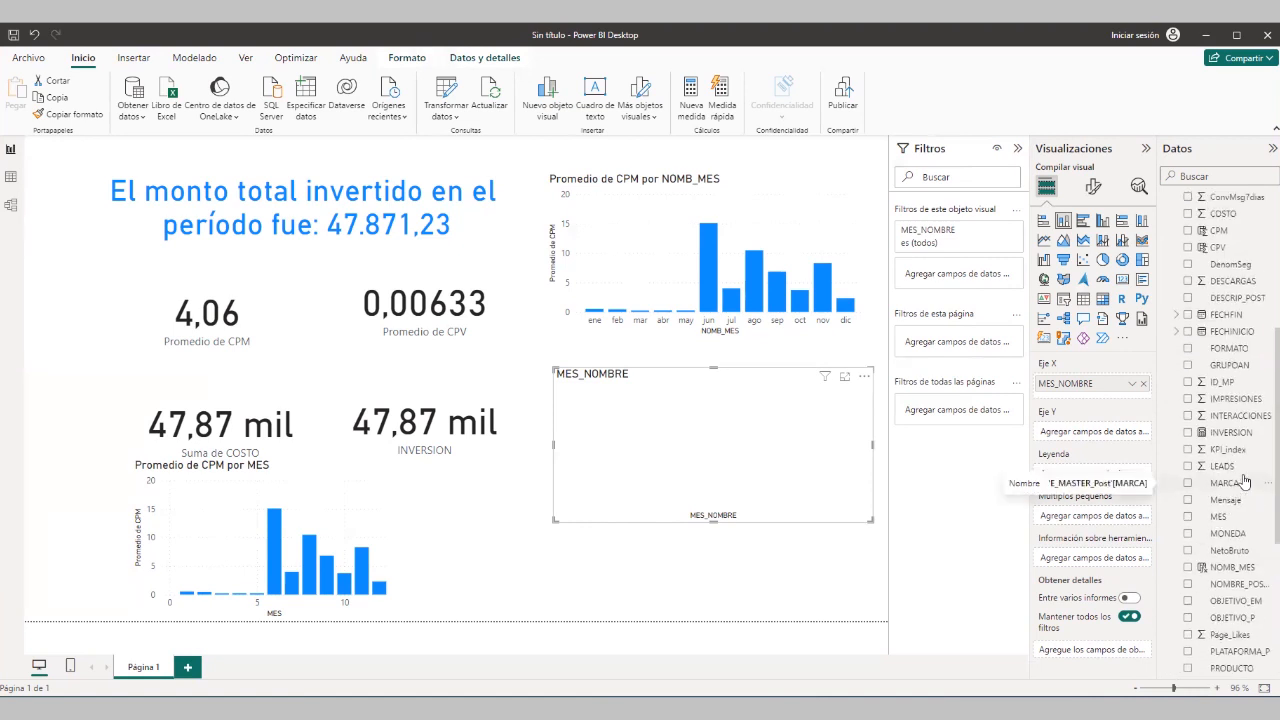
pyautogui.scroll(3, 1245, 483)
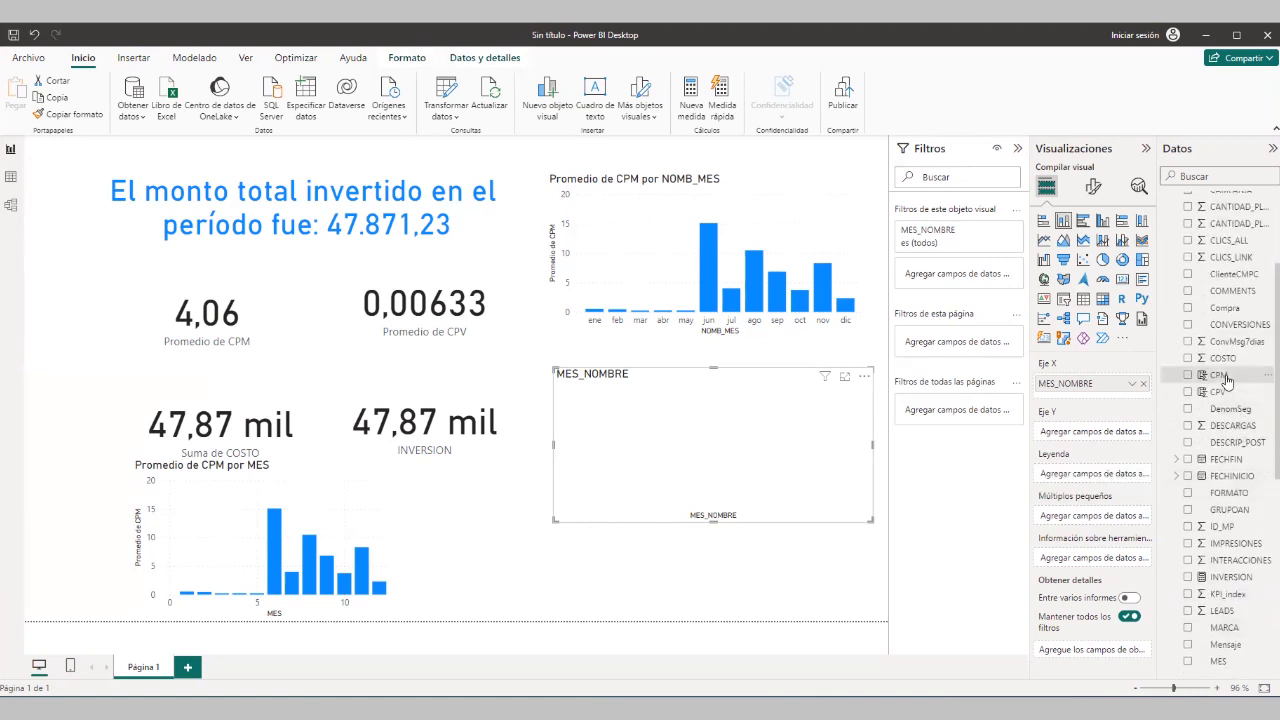
pyautogui.moveTo(1225, 378); pyautogui.dragTo(840, 470)
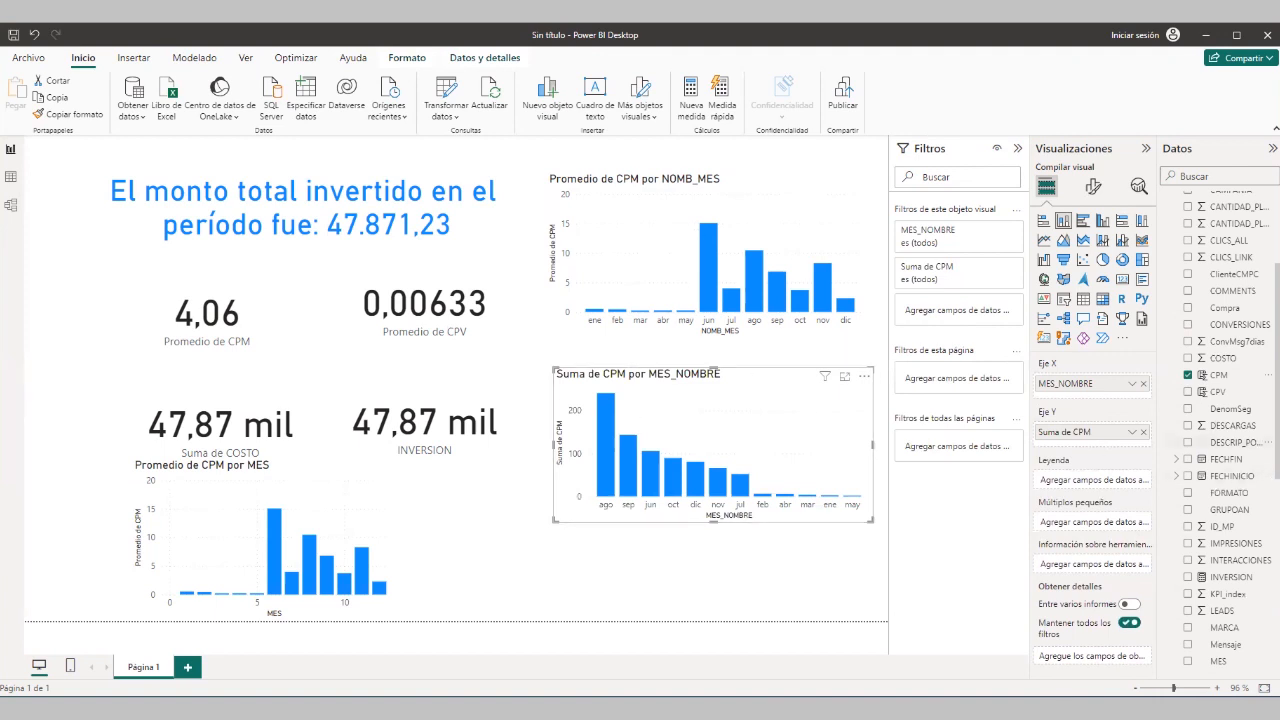
# Set the MES_NOMBRE column of MasterFechas to sort by MES_NUM
pyautogui.moveTo(1277, 375); pyautogui.dragTo(1277, 569)
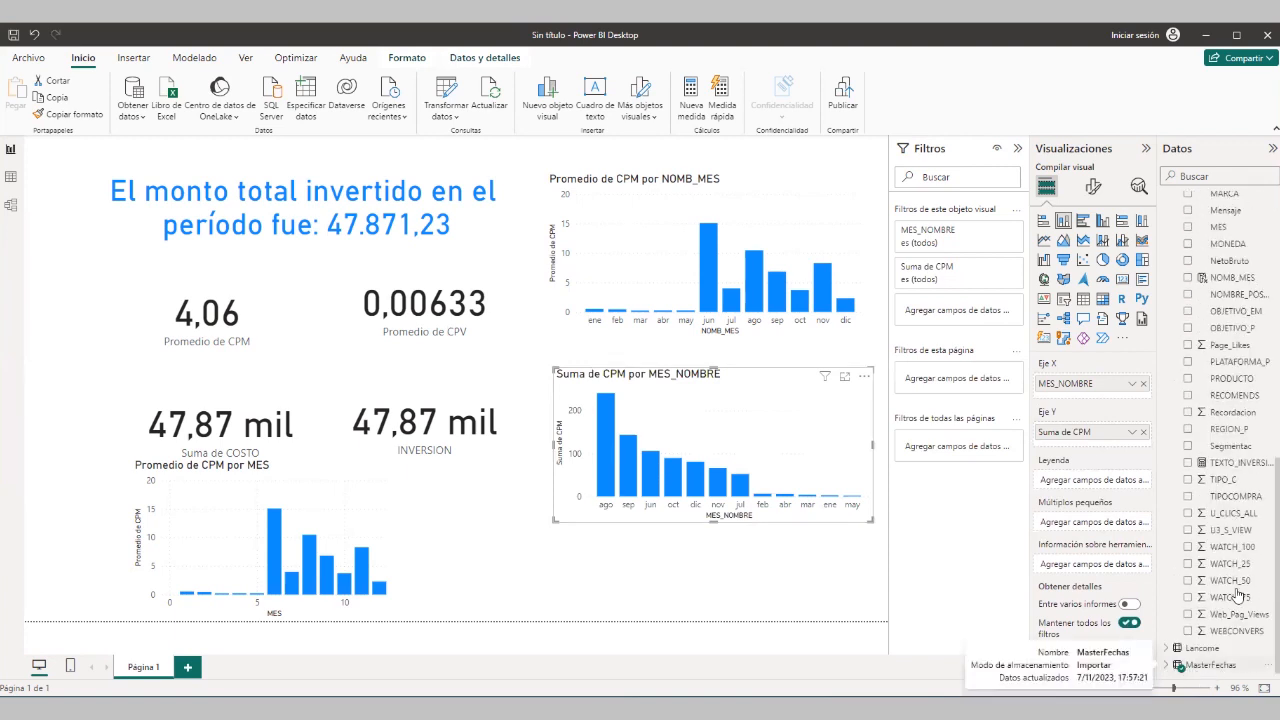
pyautogui.click(1208, 665)
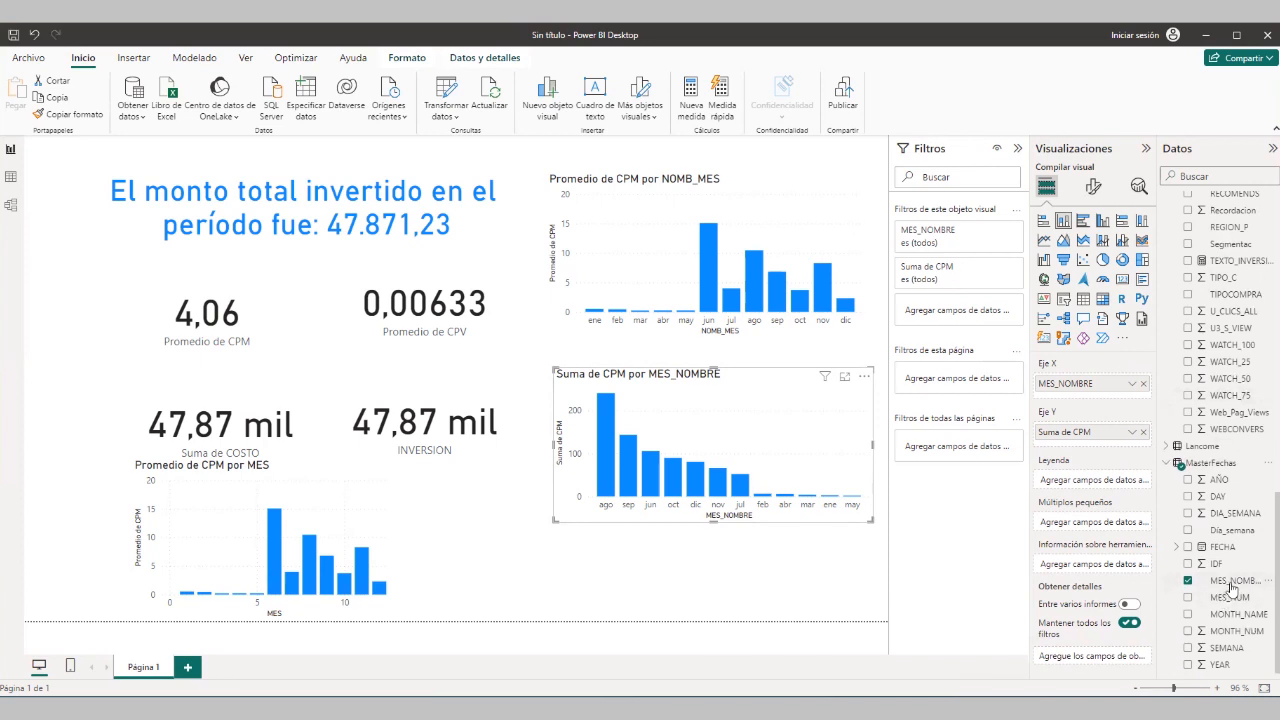
pyautogui.click(1232, 582)
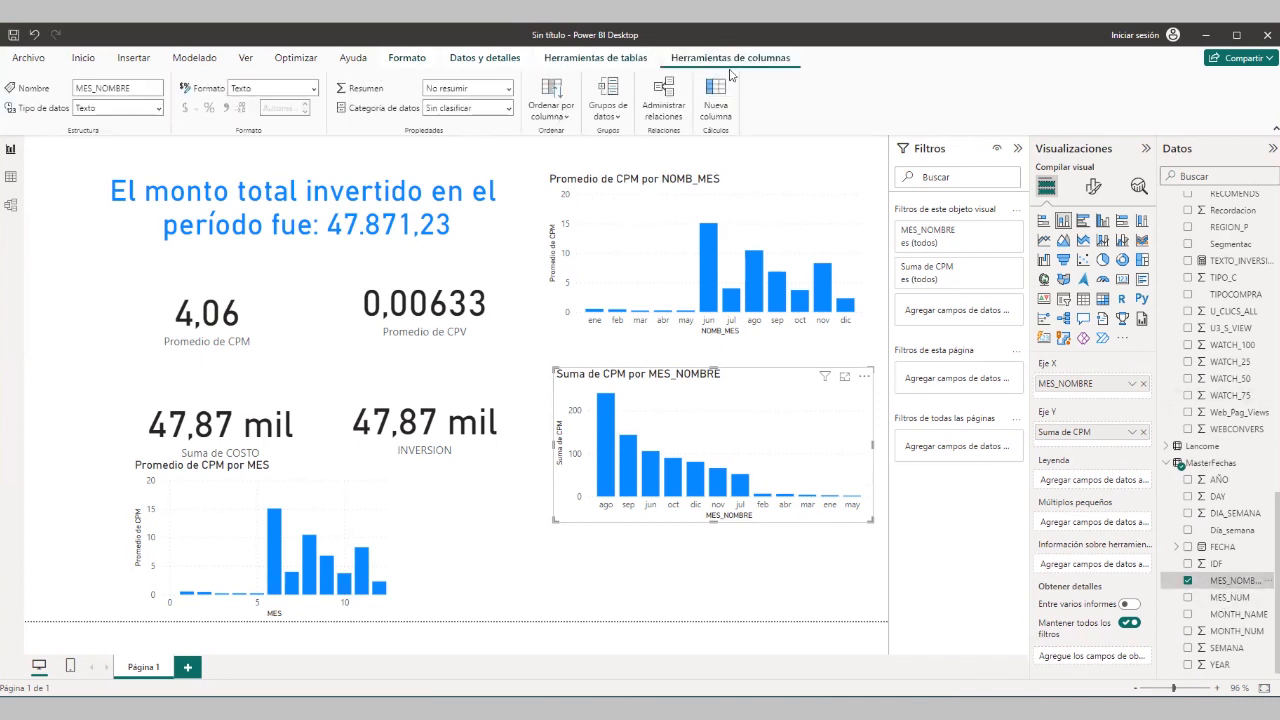
pyautogui.click(557, 118)
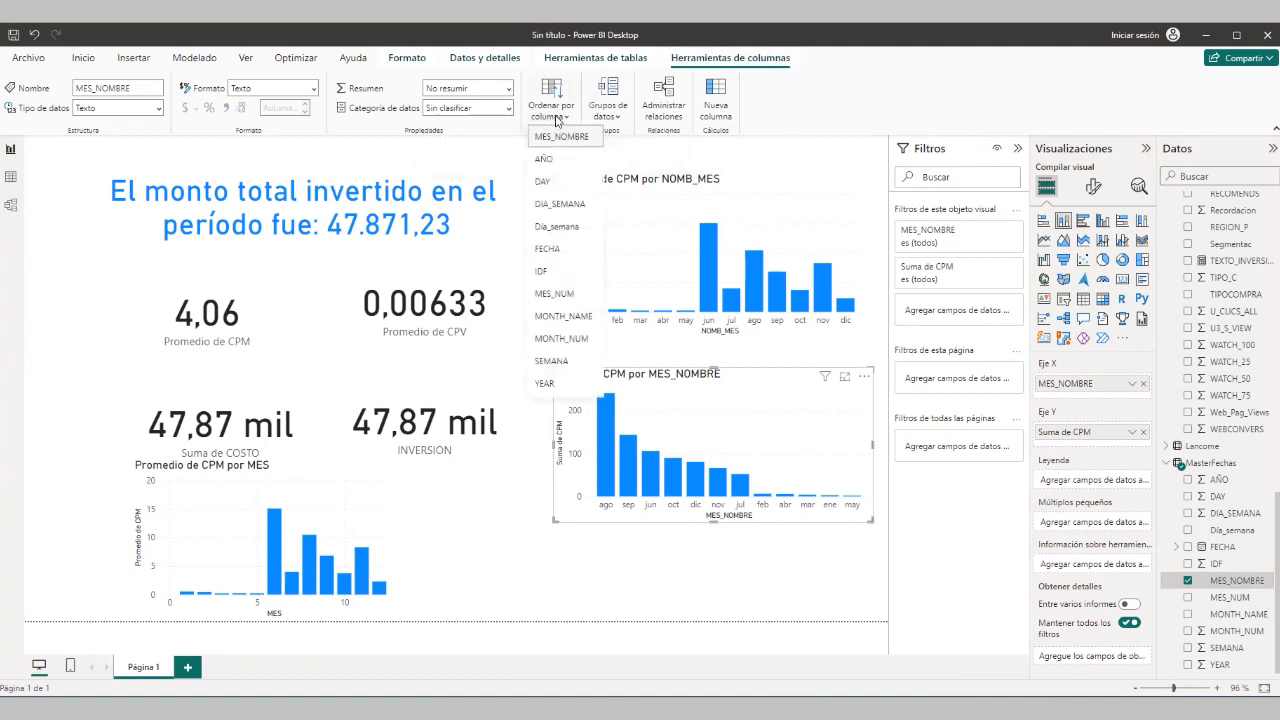
pyautogui.click(544, 297)
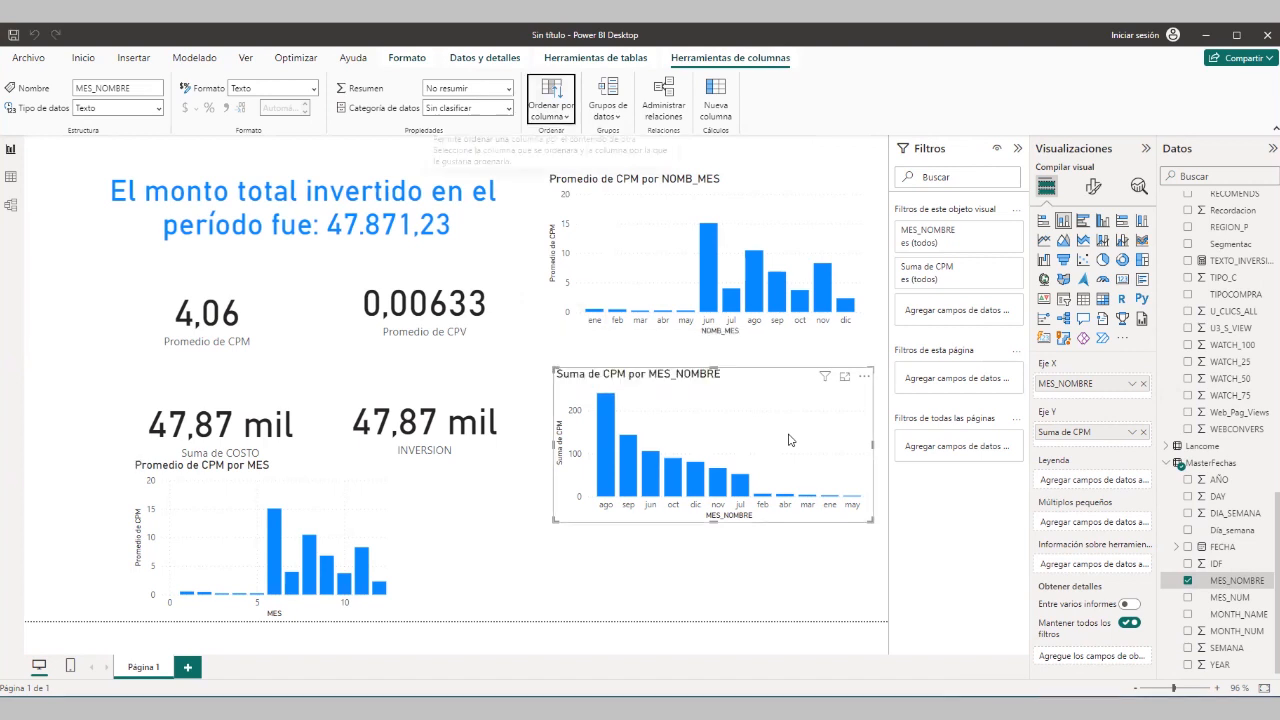
# Sort the axis of the CPM by MES_NOMBRE chart by MES_NOMBRE
pyautogui.click(866, 378)
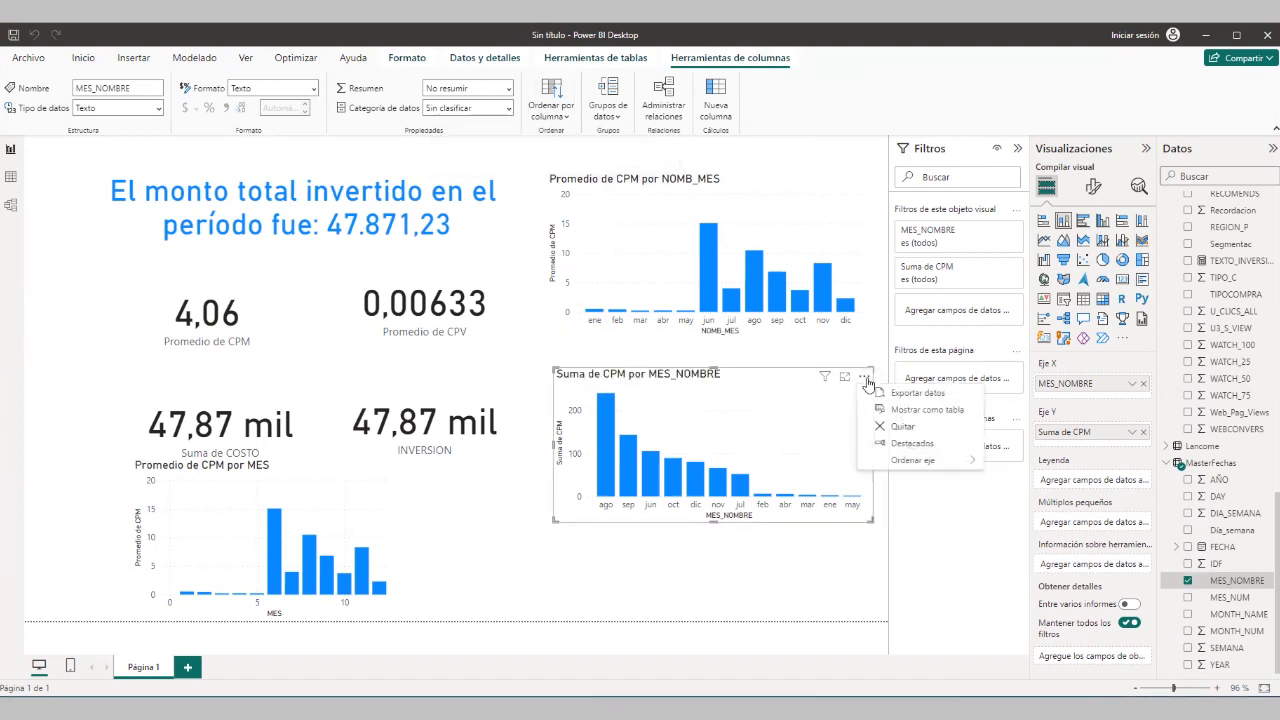
pyautogui.moveTo(903, 467)
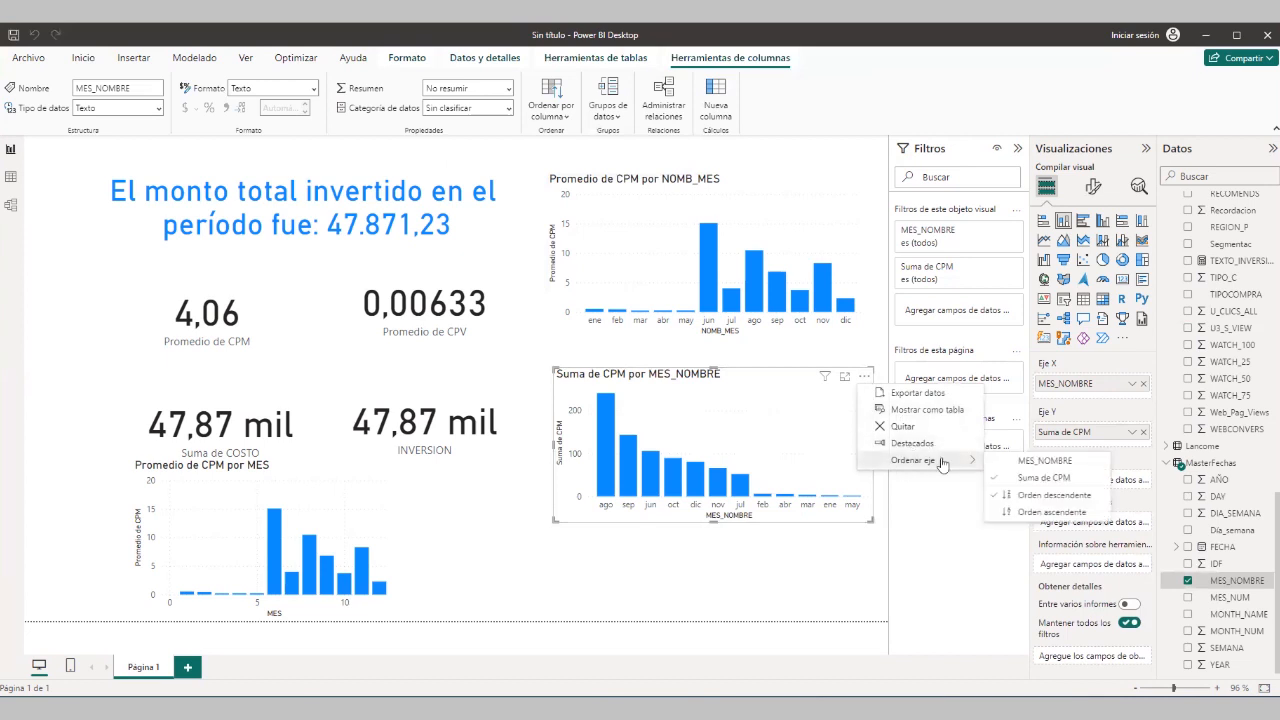
pyautogui.click(1029, 460)
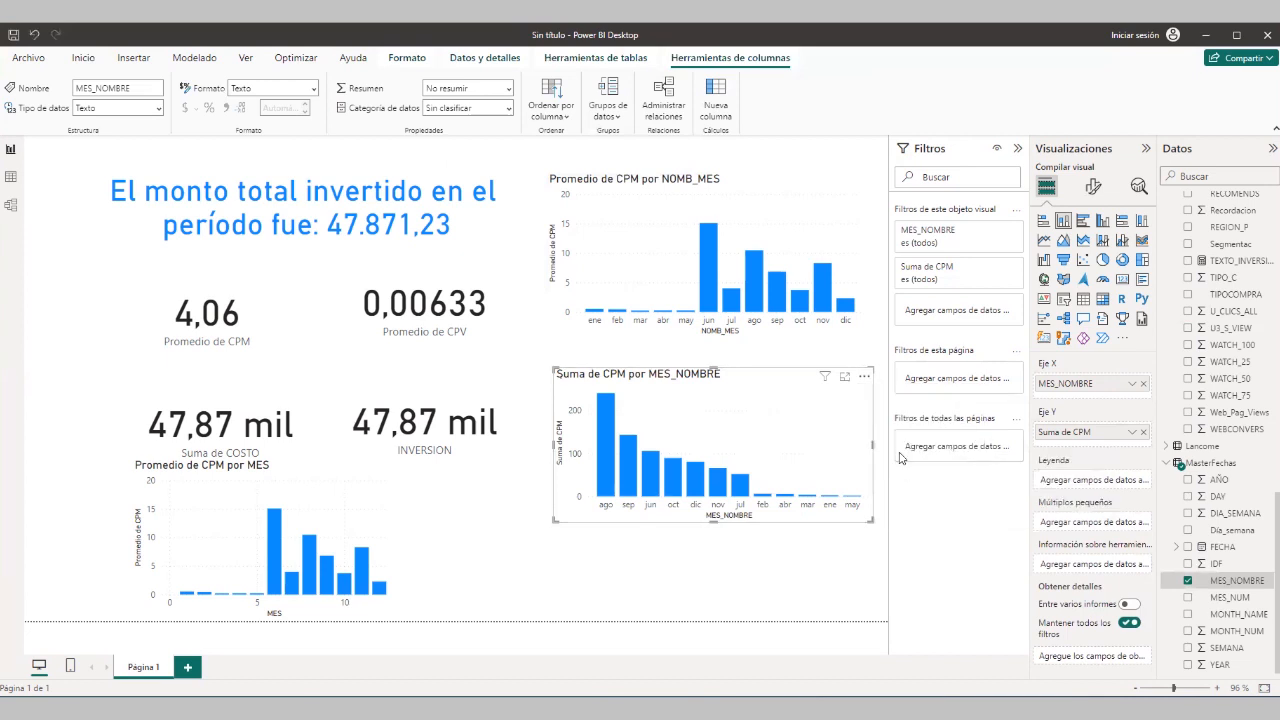
# Set the axis of the CPM by MES_NOMBRE chart to ascending order
pyautogui.click(865, 377)
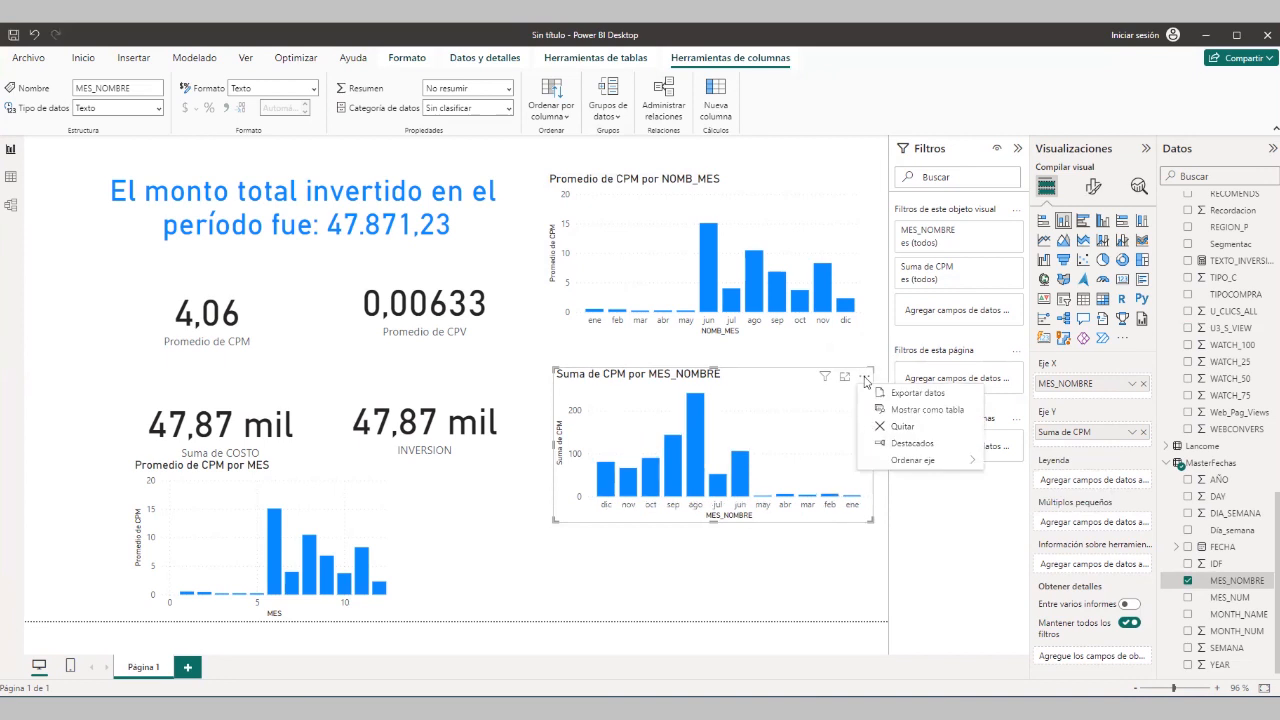
pyautogui.moveTo(903, 462)
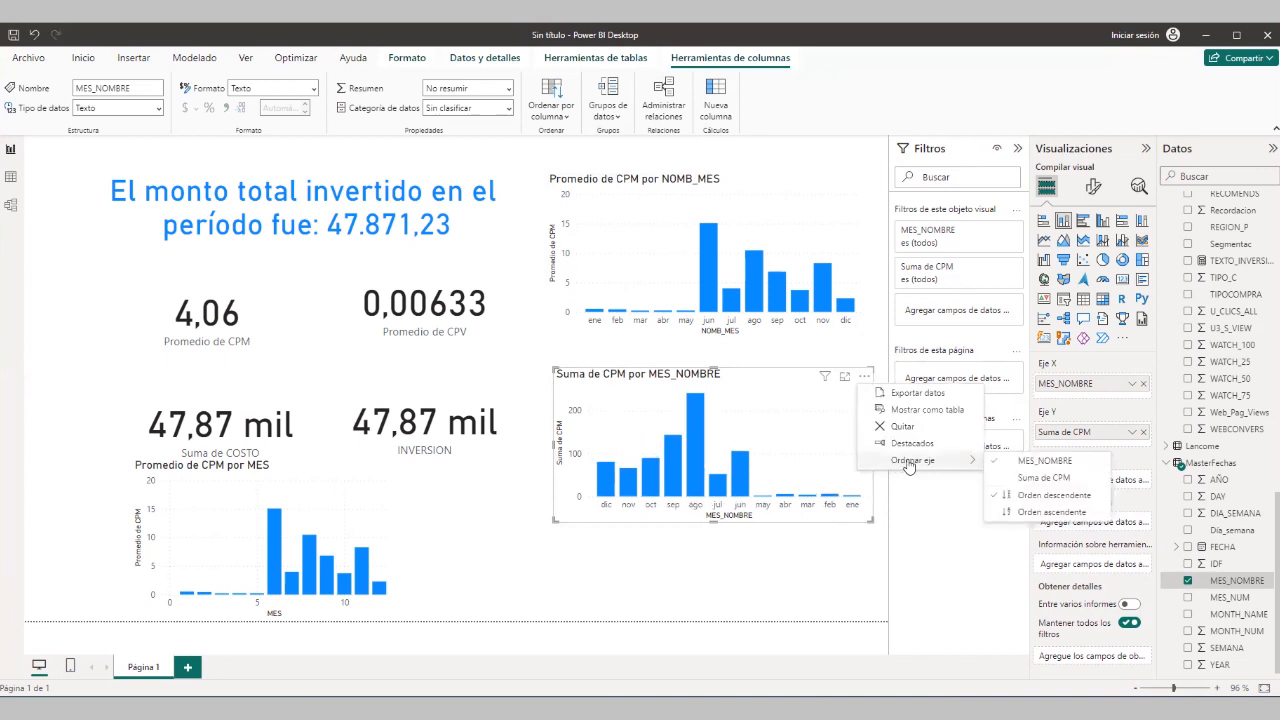
pyautogui.click(1040, 512)
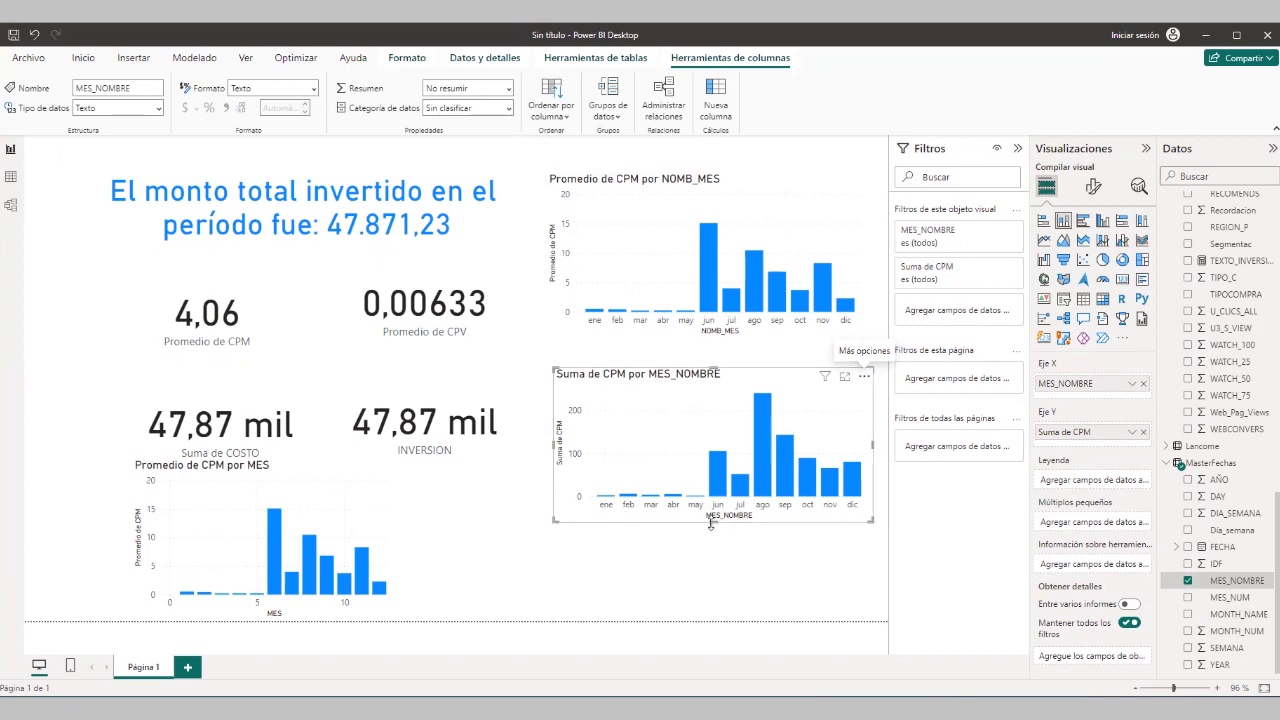
pyautogui.click(723, 559)
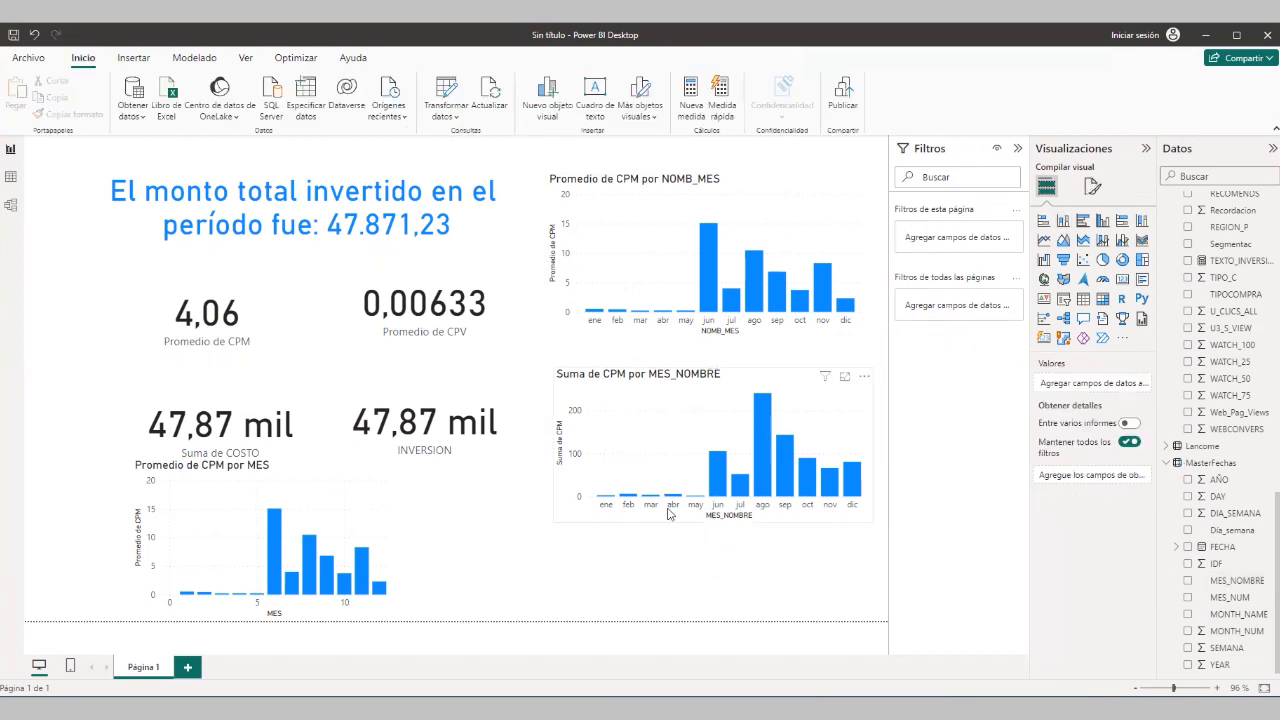
# Make the CPM by MES_NOMBRE chart taller and move it slightly up beneath the NOMB_MES chart
pyautogui.click(715, 530)
pyautogui.moveTo(716, 523); pyautogui.dragTo(720, 578)
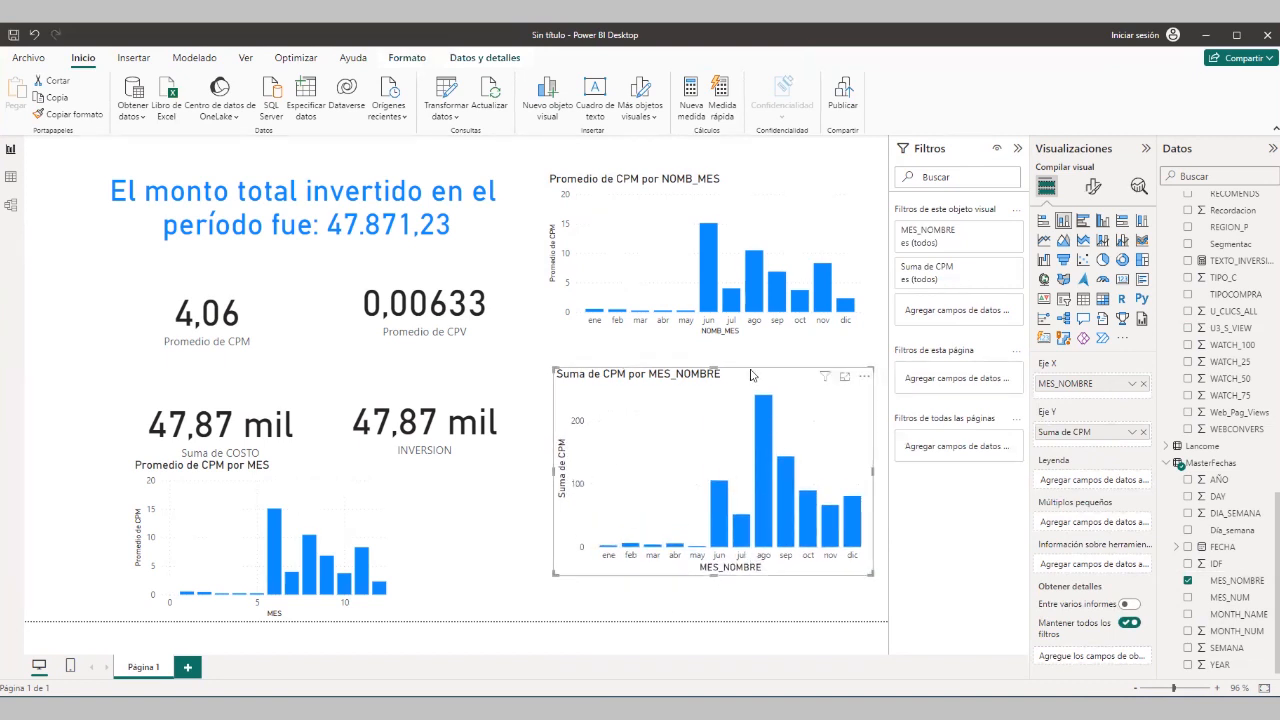
pyautogui.moveTo(752, 375); pyautogui.dragTo(752, 361)
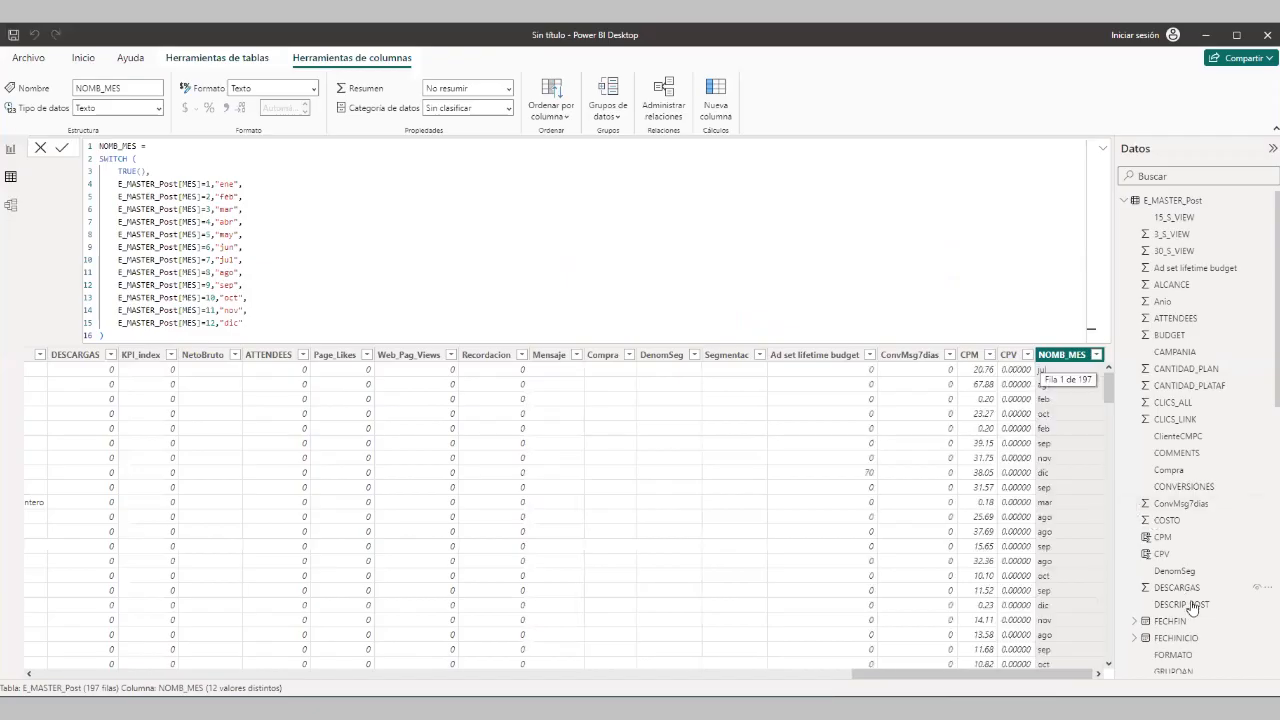
# Examine the columns of the MasterFechas table in the data view and return to the report
pyautogui.click(1130, 203)
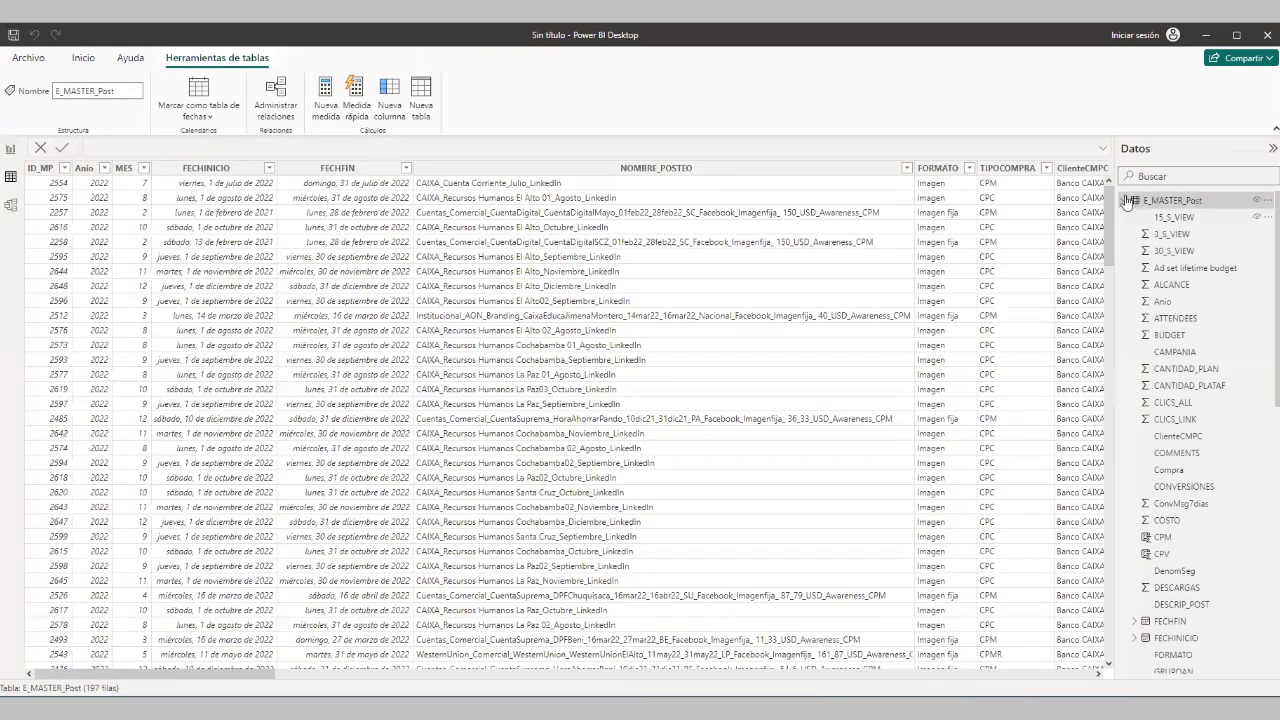
pyautogui.click(1124, 200)
pyautogui.click(1124, 233)
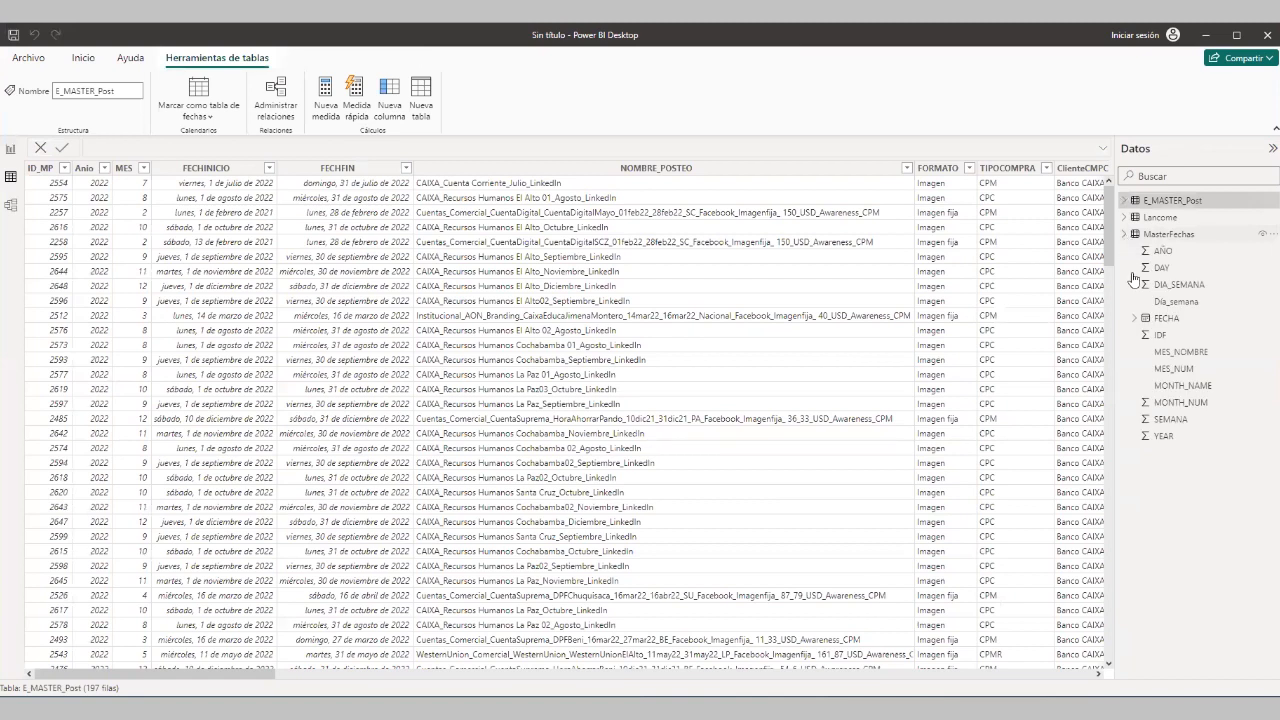
pyautogui.click(1170, 234)
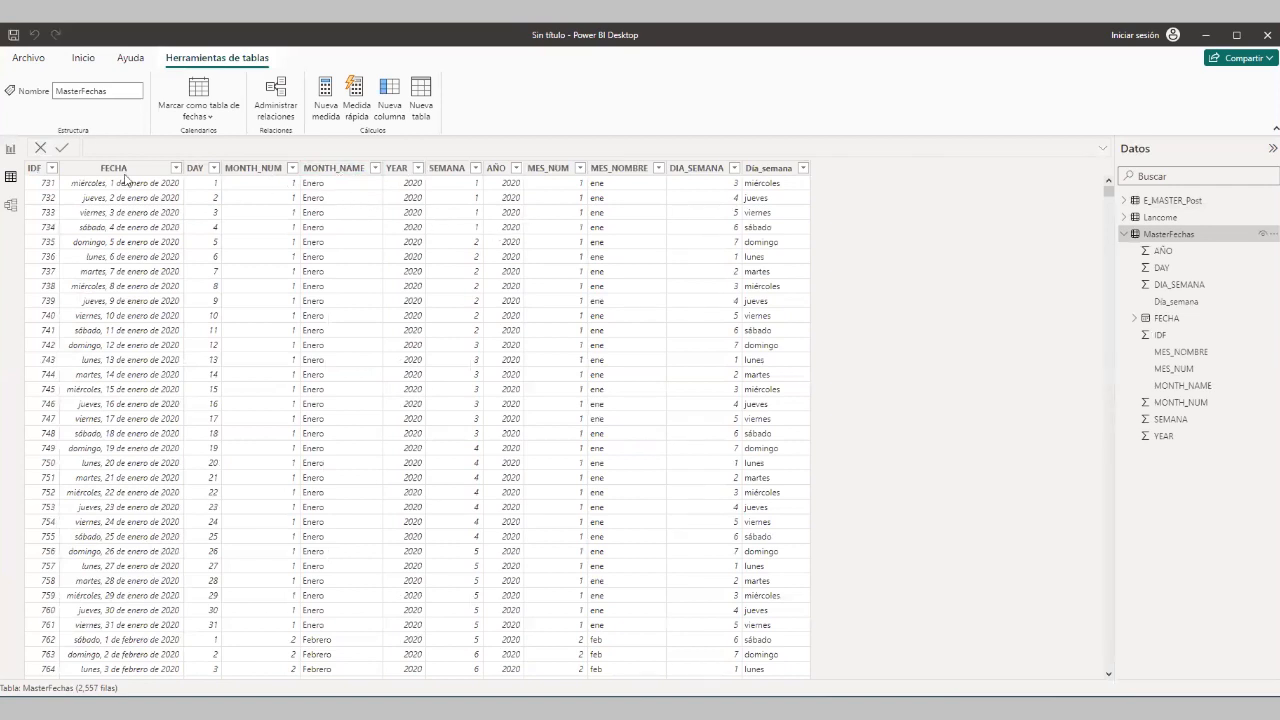
pyautogui.click(10, 148)
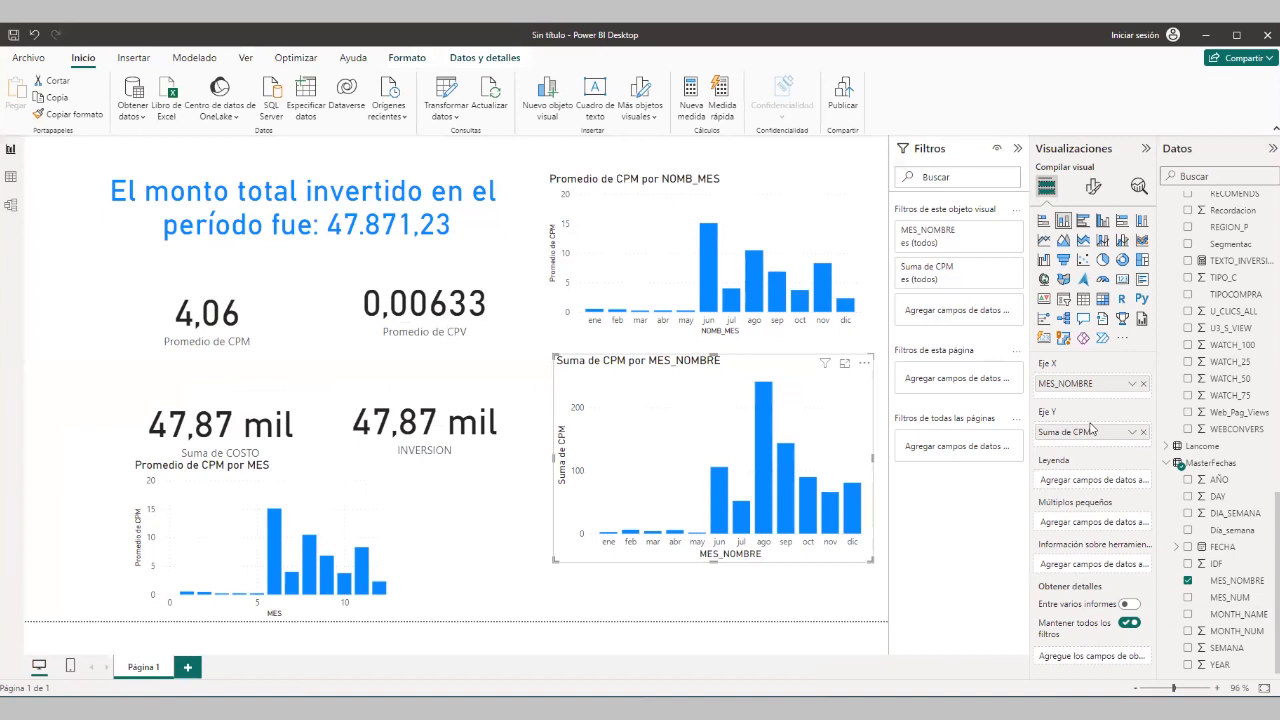
# Replace MES_NOMBRE on the lower CPM chart's X axis with MONTH_NUM, and finally with MONTH_NAME from MasterFechas
pyautogui.click(1143, 383)
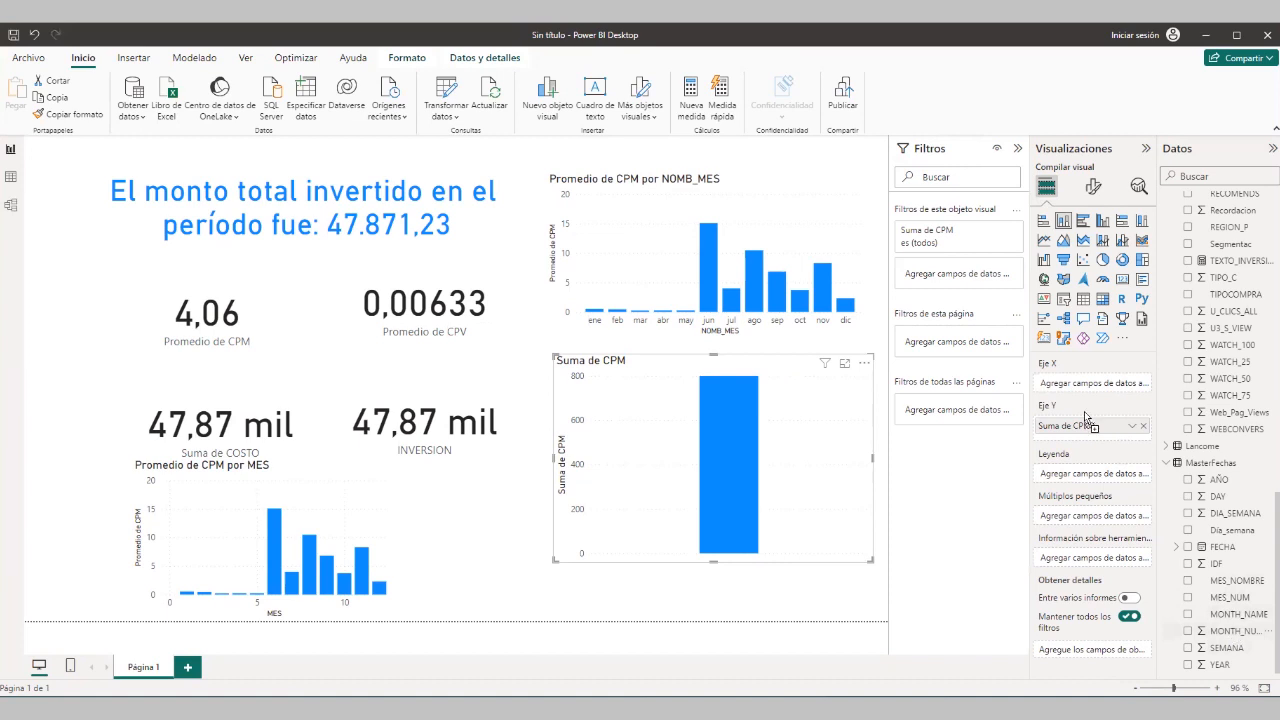
pyautogui.moveTo(1097, 390); pyautogui.dragTo(1096, 388)
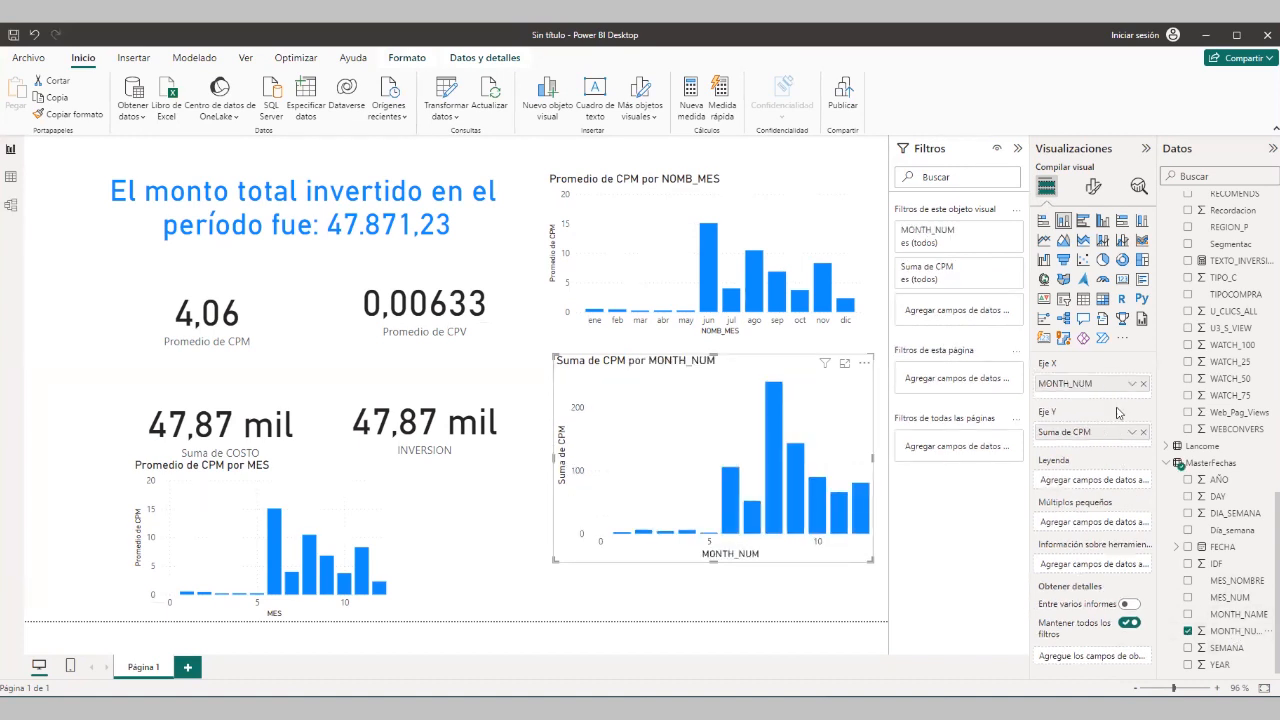
pyautogui.click(1143, 384)
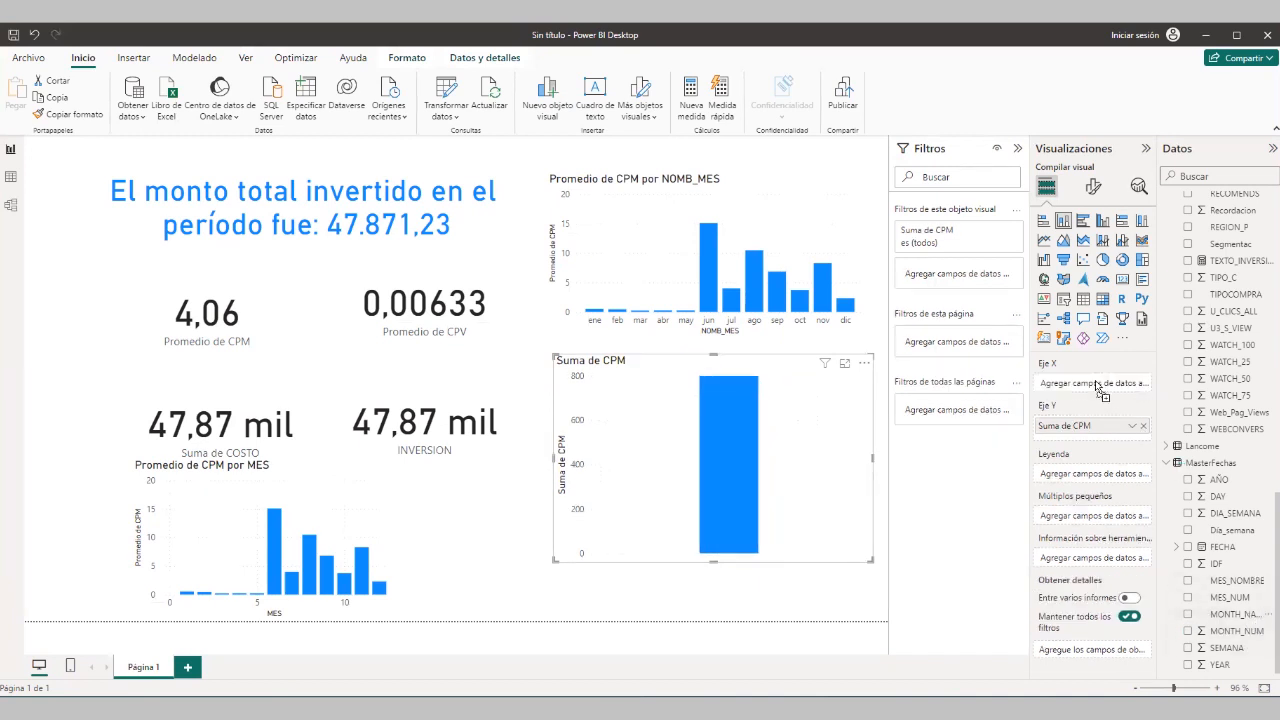
pyautogui.moveTo(1095, 380); pyautogui.dragTo(1095, 382)
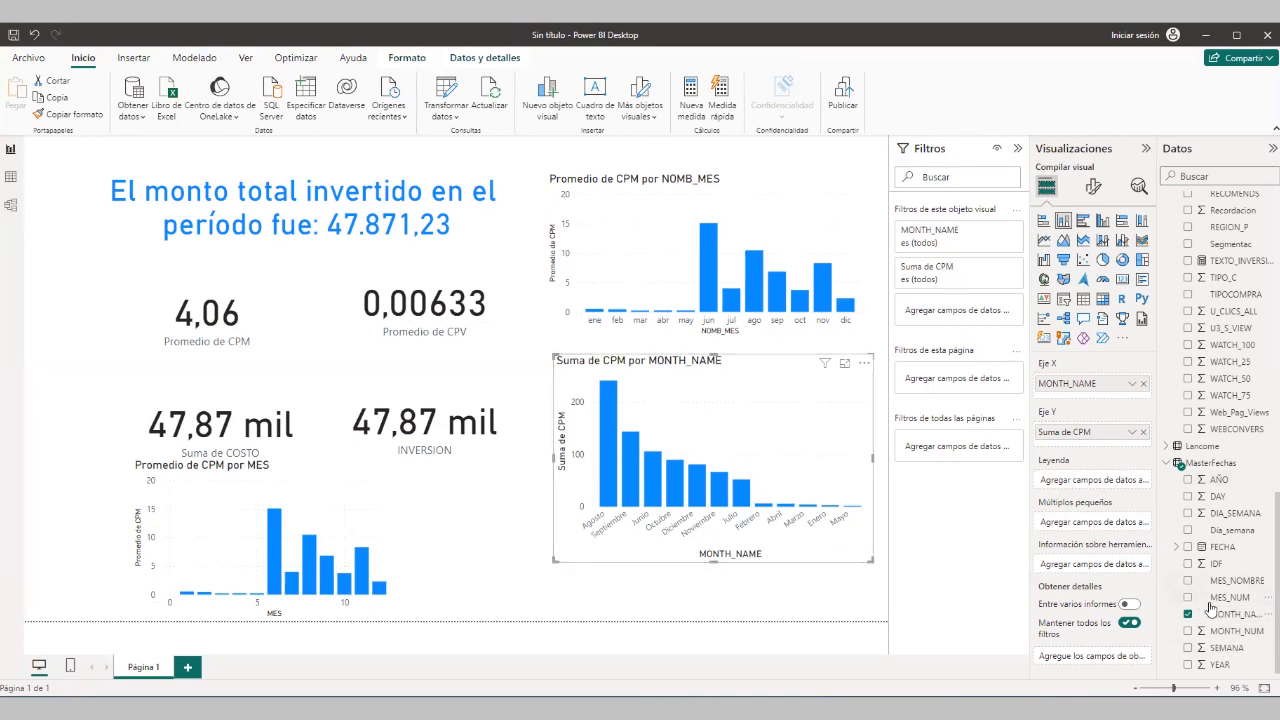
# Set the MONTH_NAME column of MasterFechas to sort by MES_NUM
pyautogui.click(1247, 613)
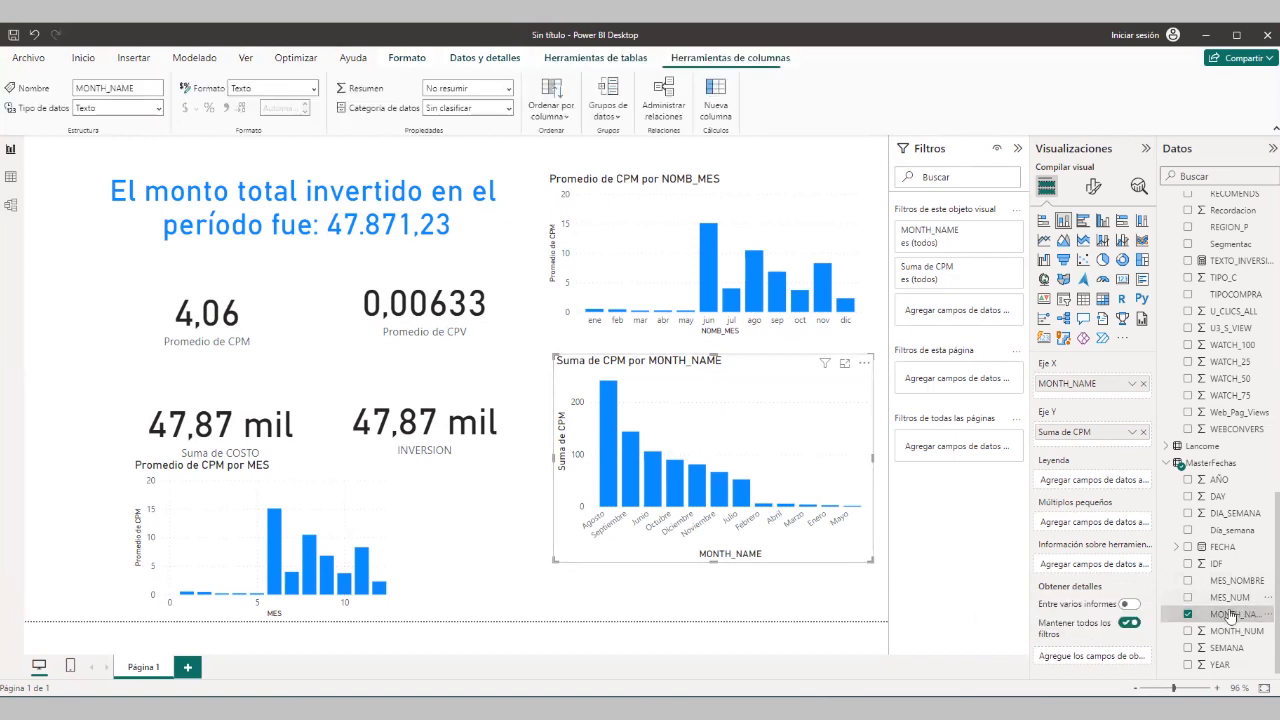
pyautogui.click(541, 117)
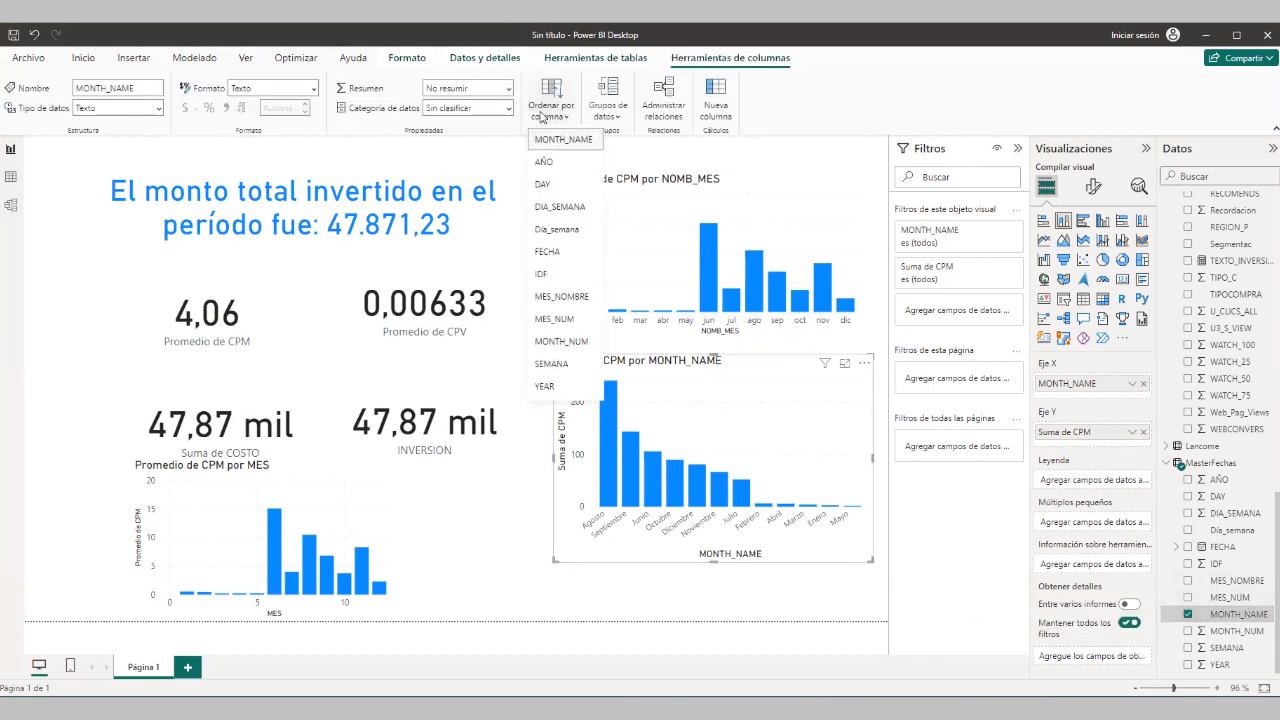
pyautogui.click(555, 319)
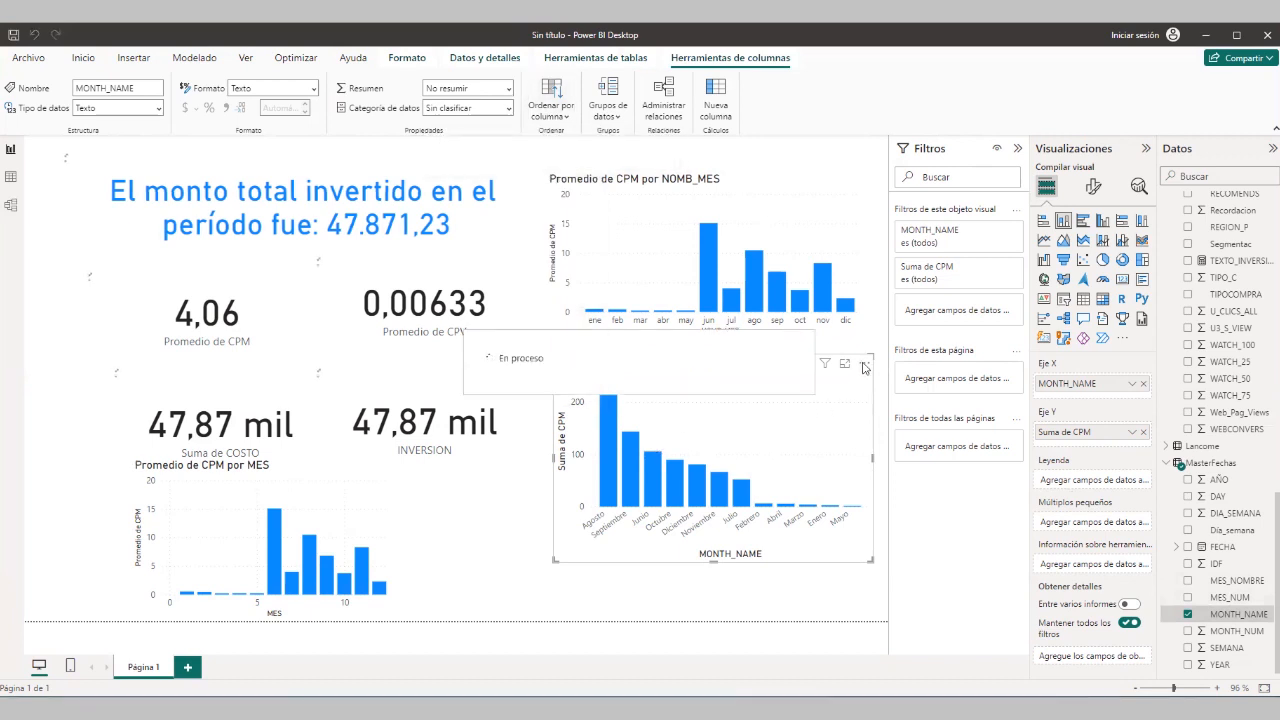
# Sort the axis of the CPM by MONTH_NAME chart by MONTH_NAME in ascending order
pyautogui.click(864, 364)
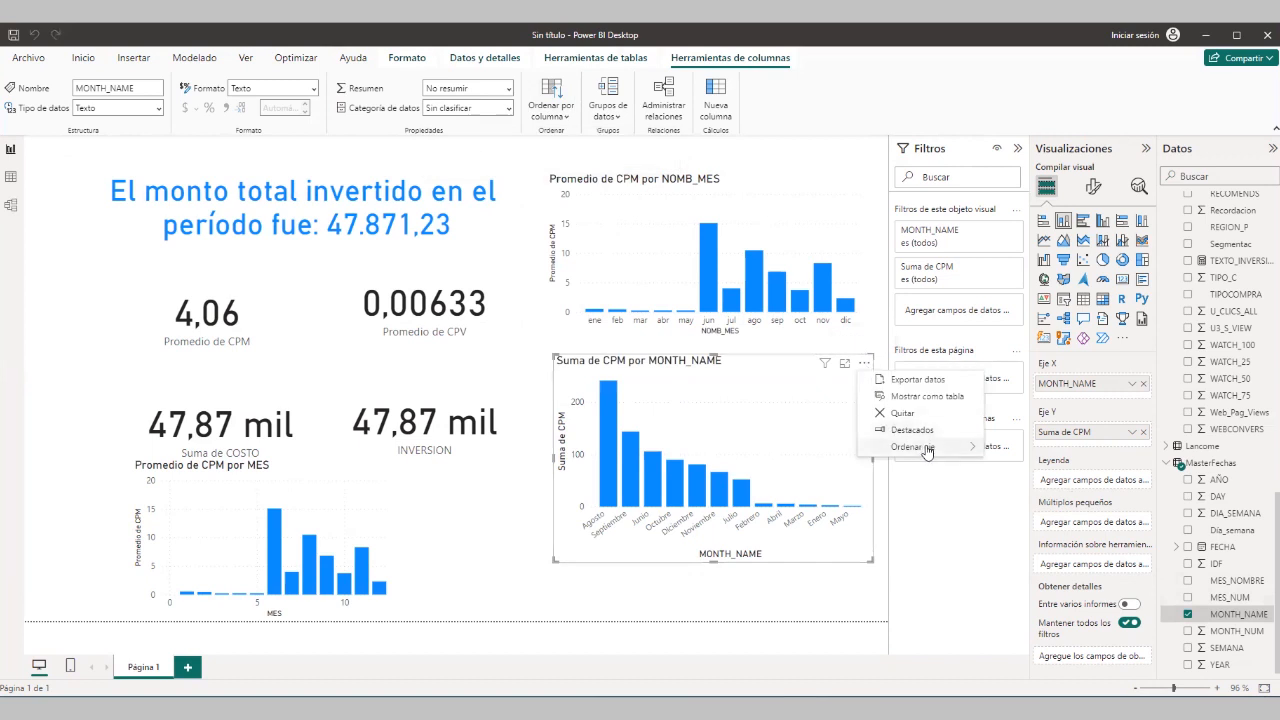
pyautogui.click(1021, 449)
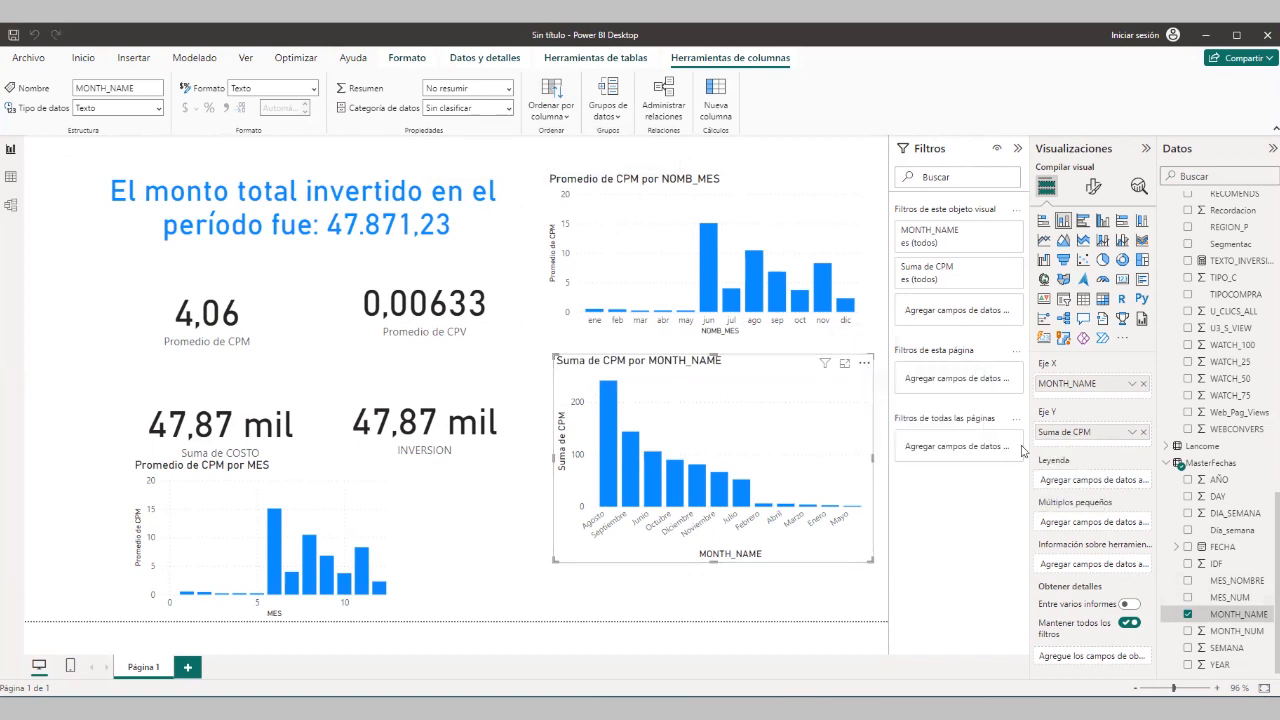
pyautogui.click(864, 364)
pyautogui.moveTo(940, 447)
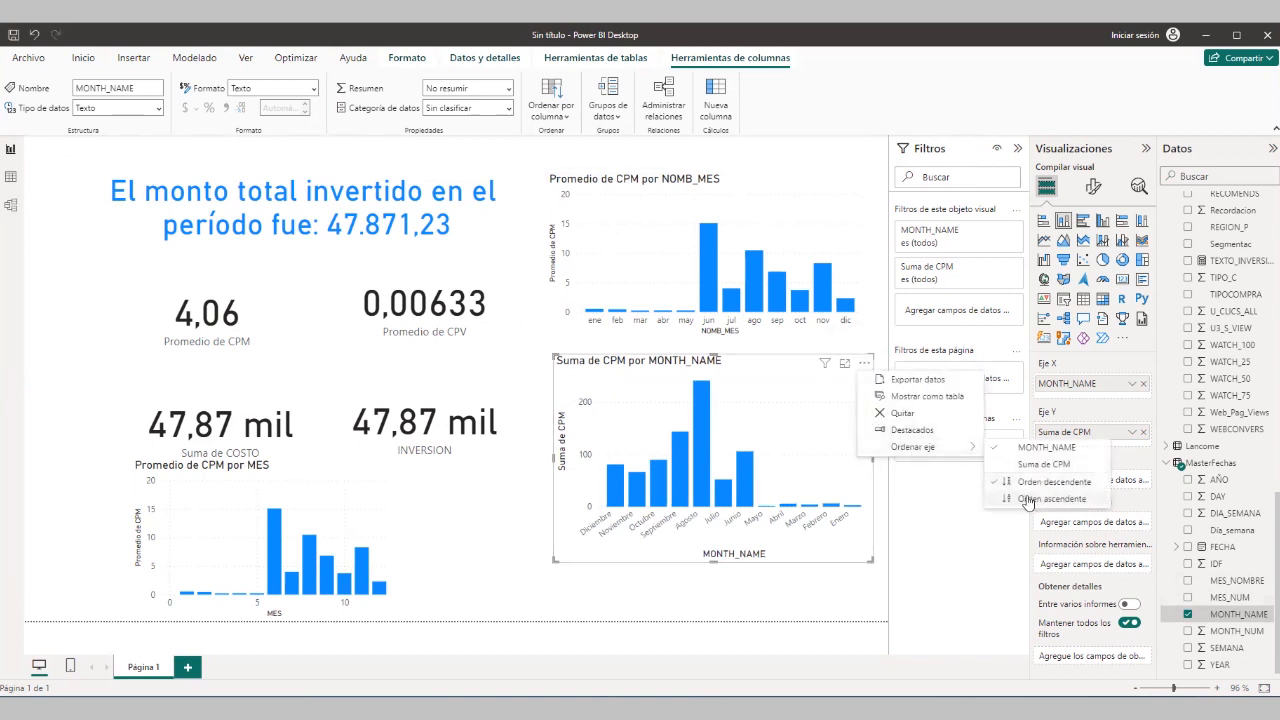
pyautogui.click(1028, 499)
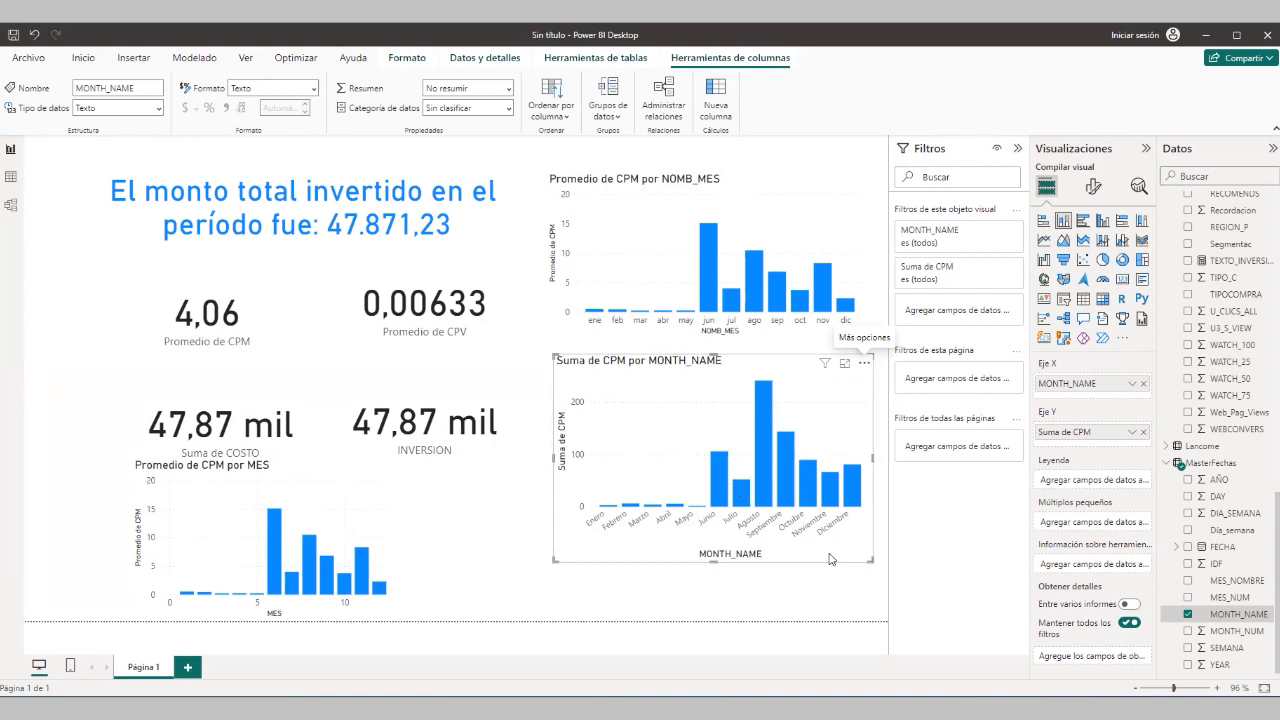
pyautogui.click(821, 586)
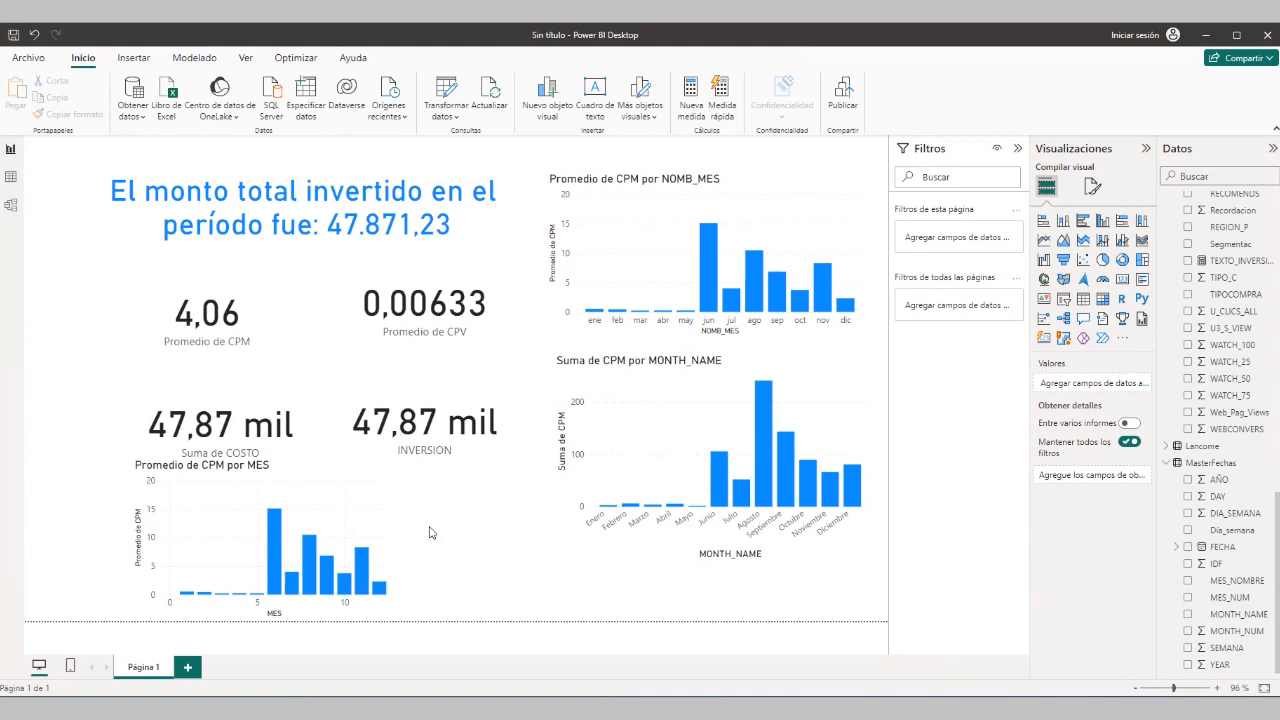
# Shift the average CPM by MES chart slightly left and widen it to roughly the span of the cards above
pyautogui.click(133, 496)
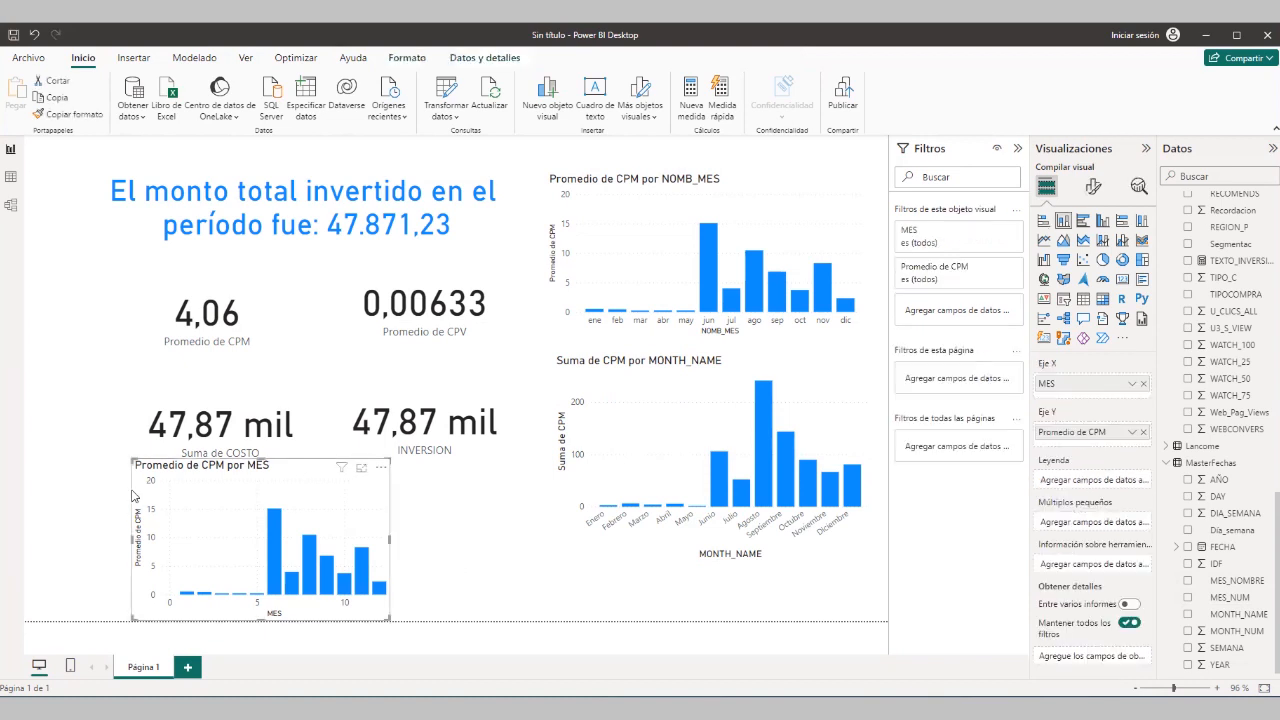
pyautogui.moveTo(133, 496); pyautogui.dragTo(130, 496)
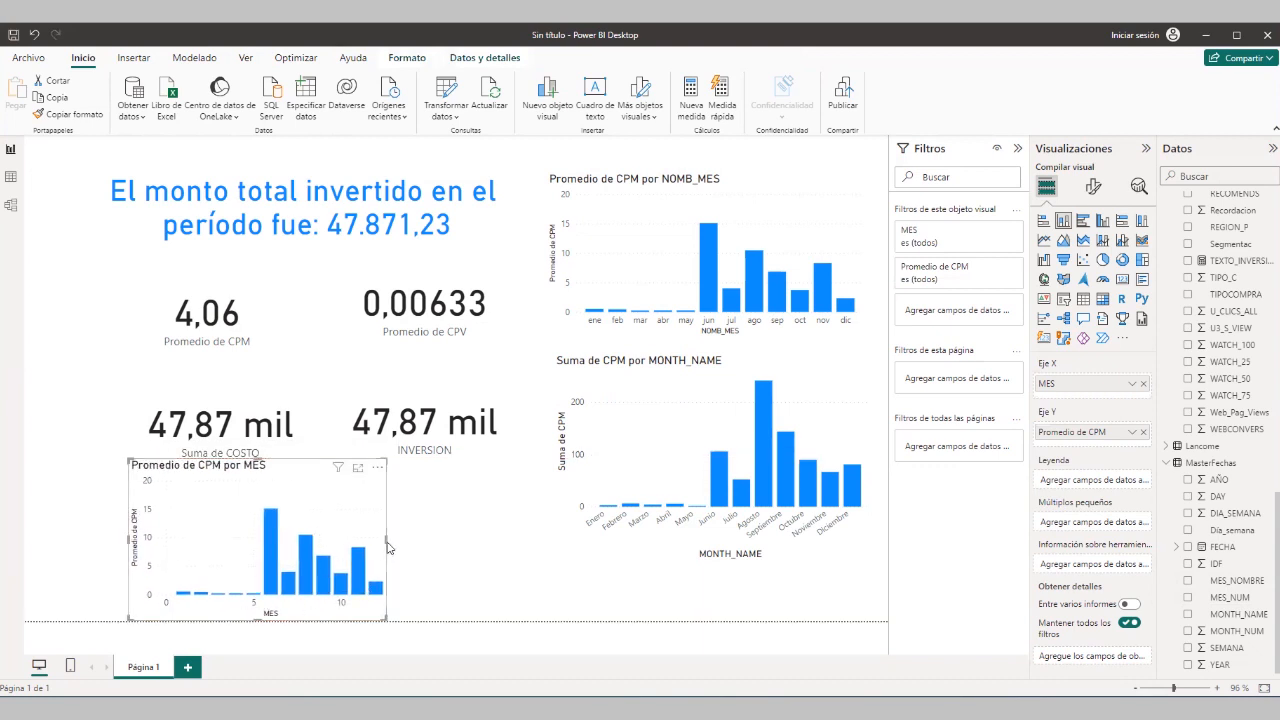
pyautogui.moveTo(386, 541); pyautogui.dragTo(456, 541)
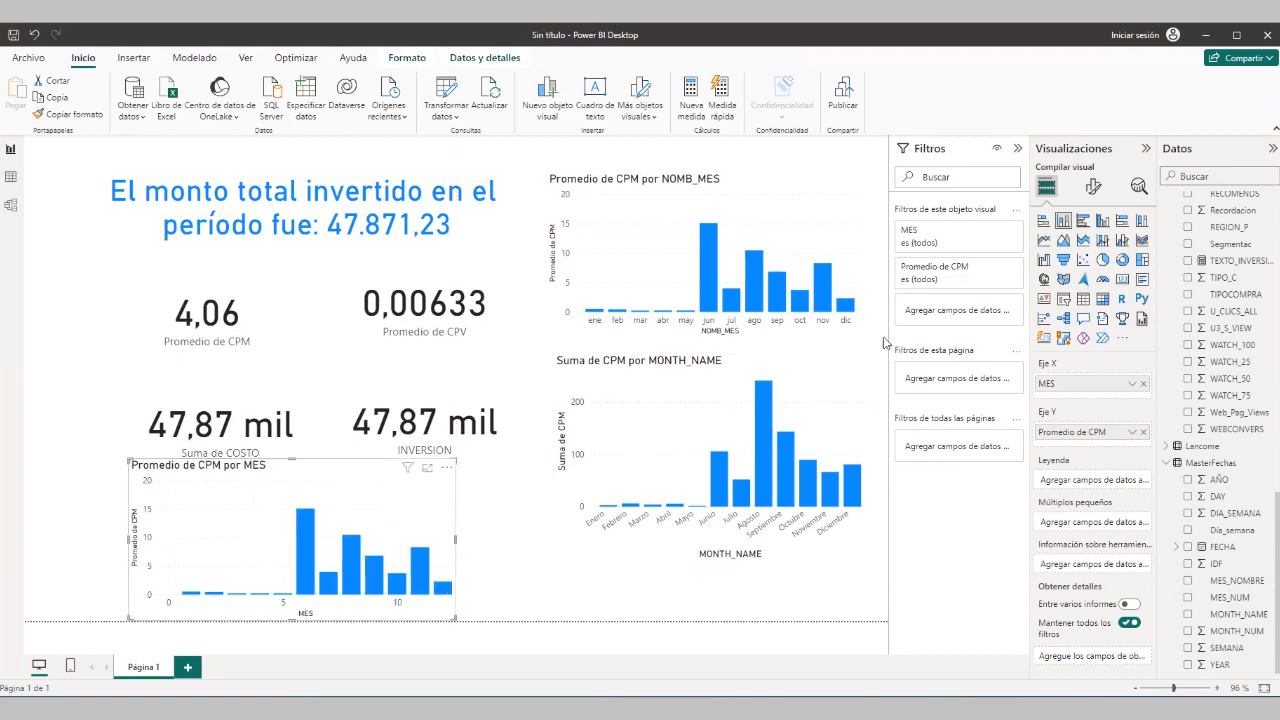
pyautogui.click(548, 304)
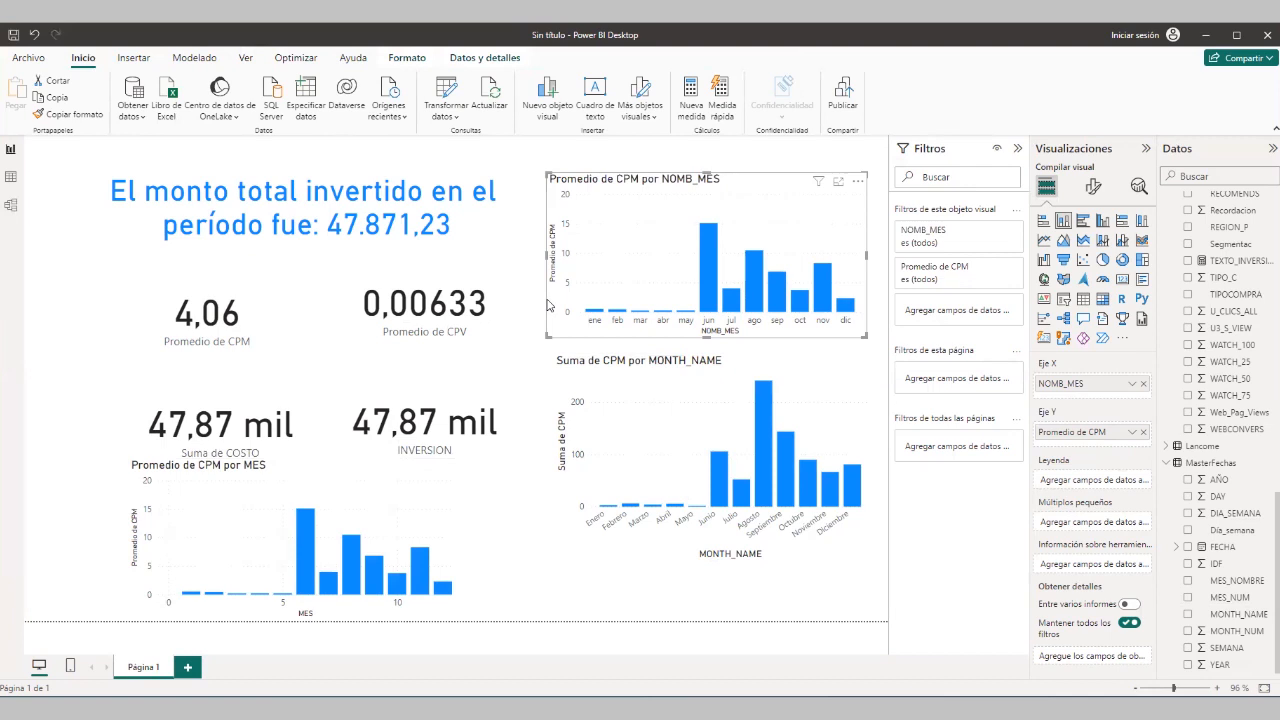
pyautogui.click(645, 568)
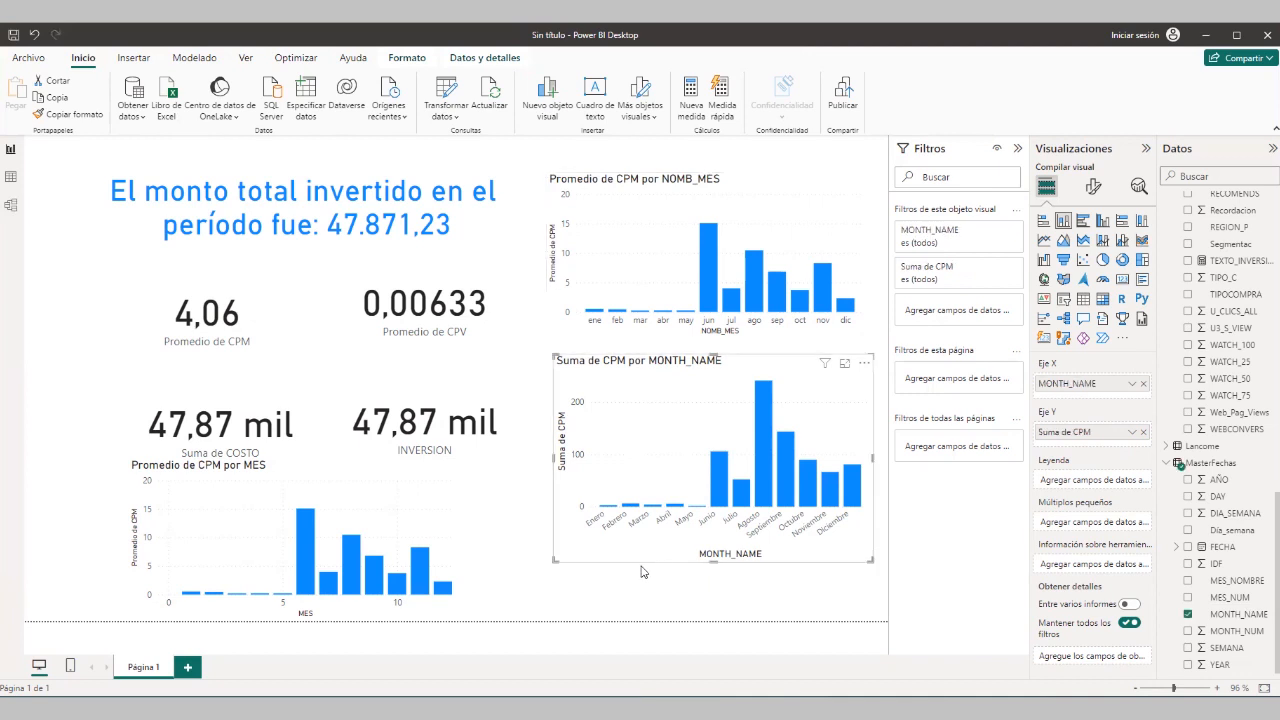